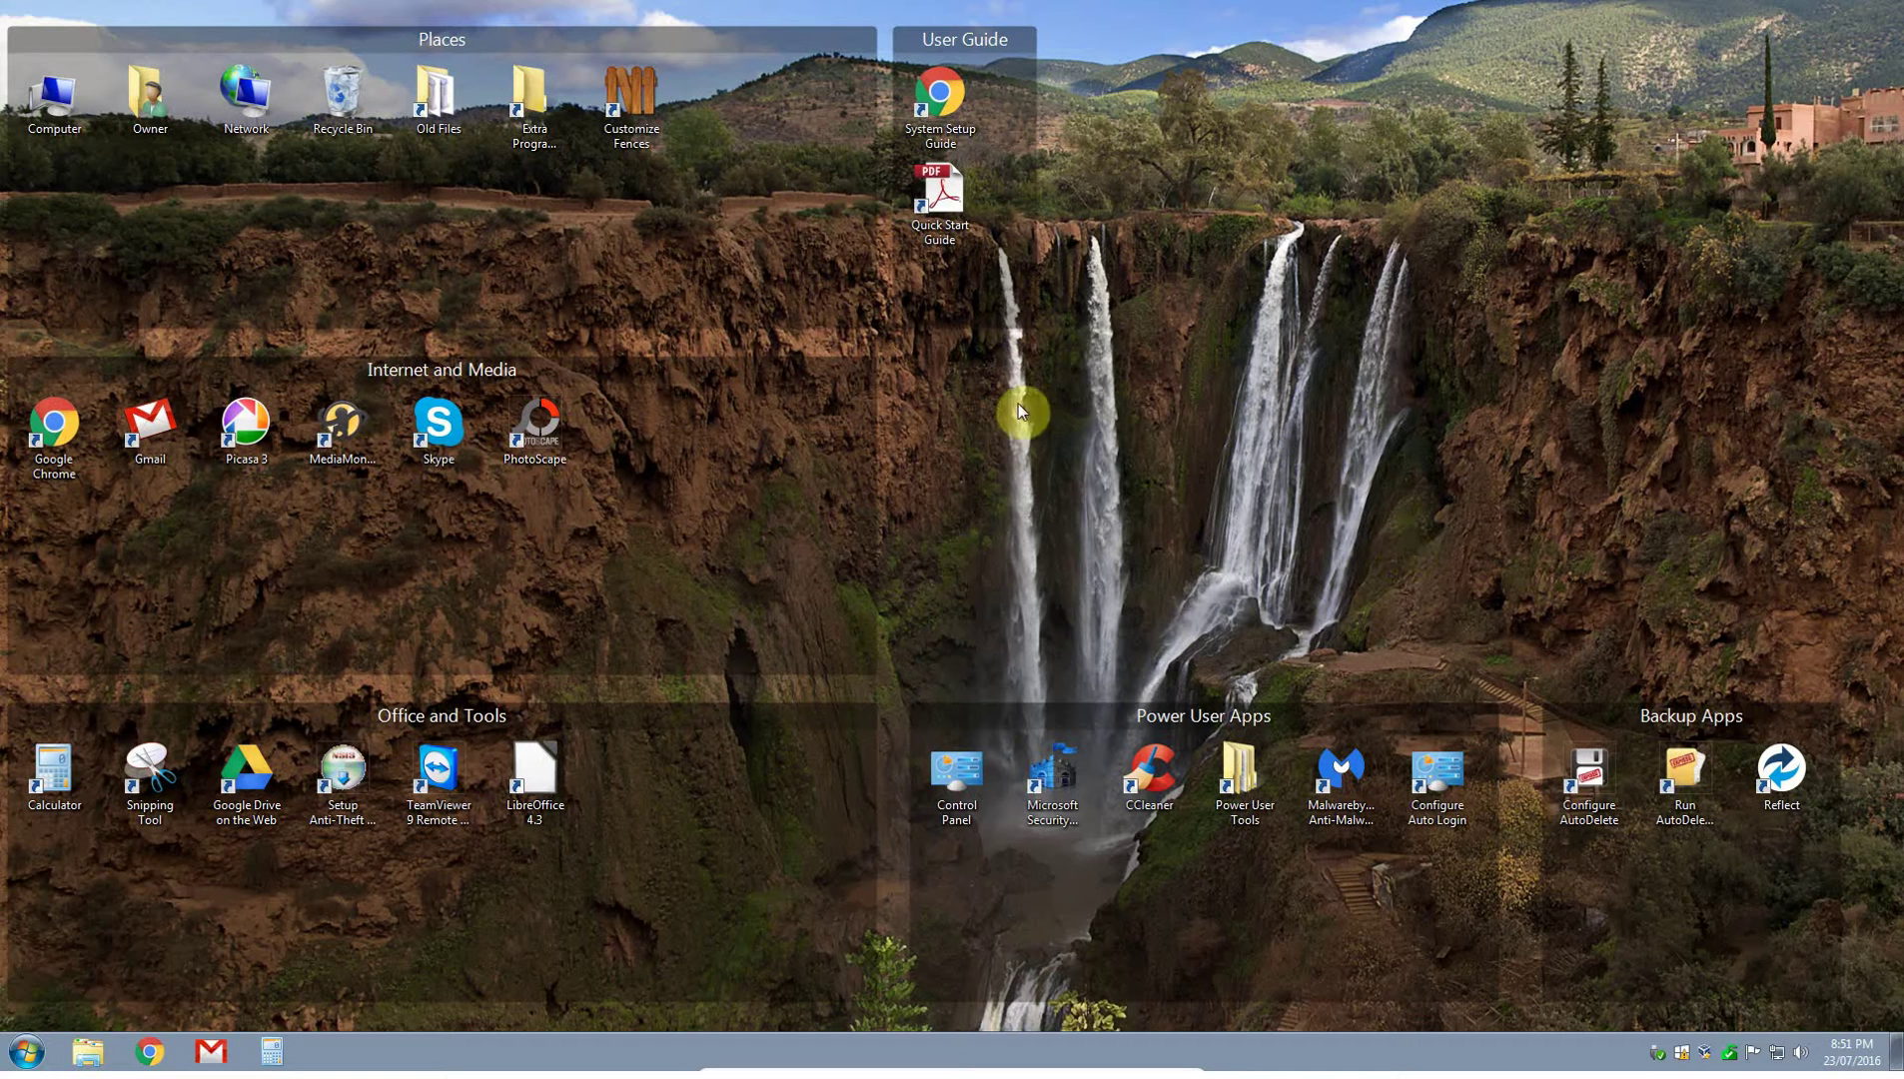
click(27, 1051)
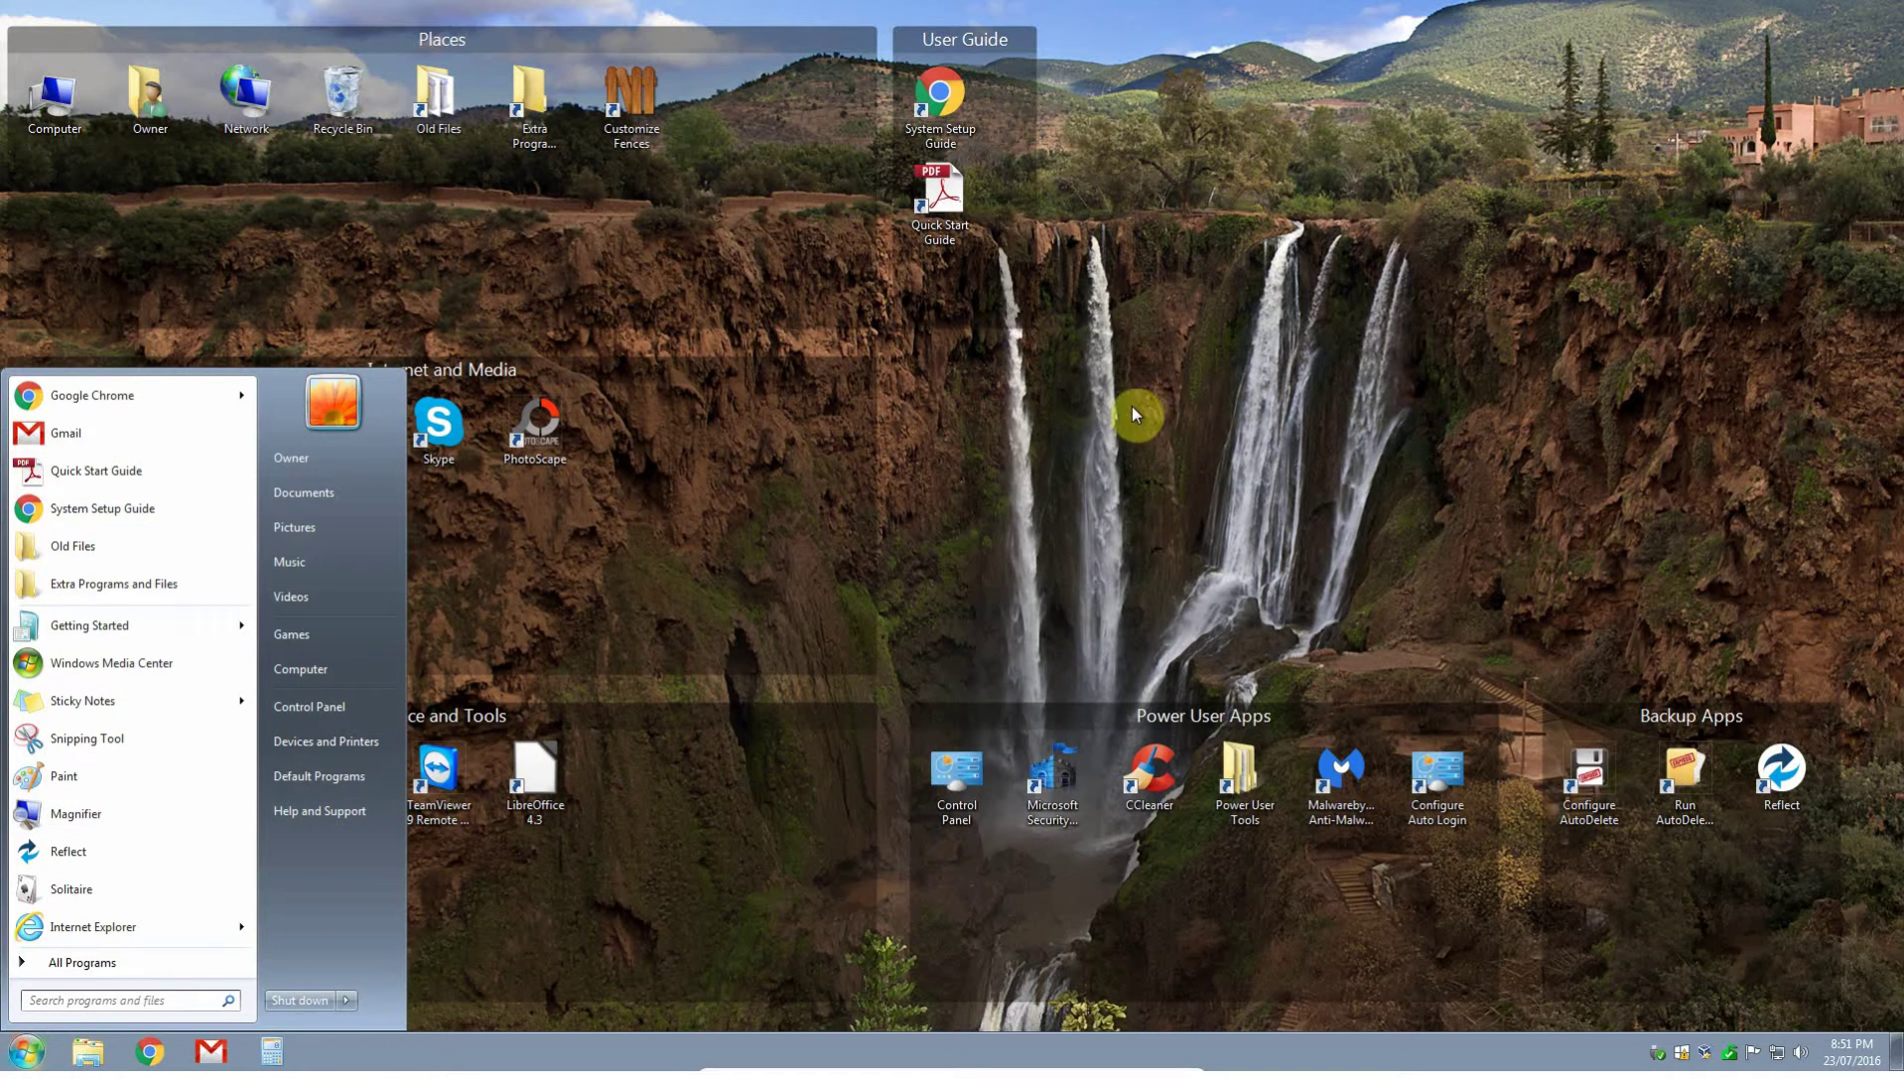
click(1086, 410)
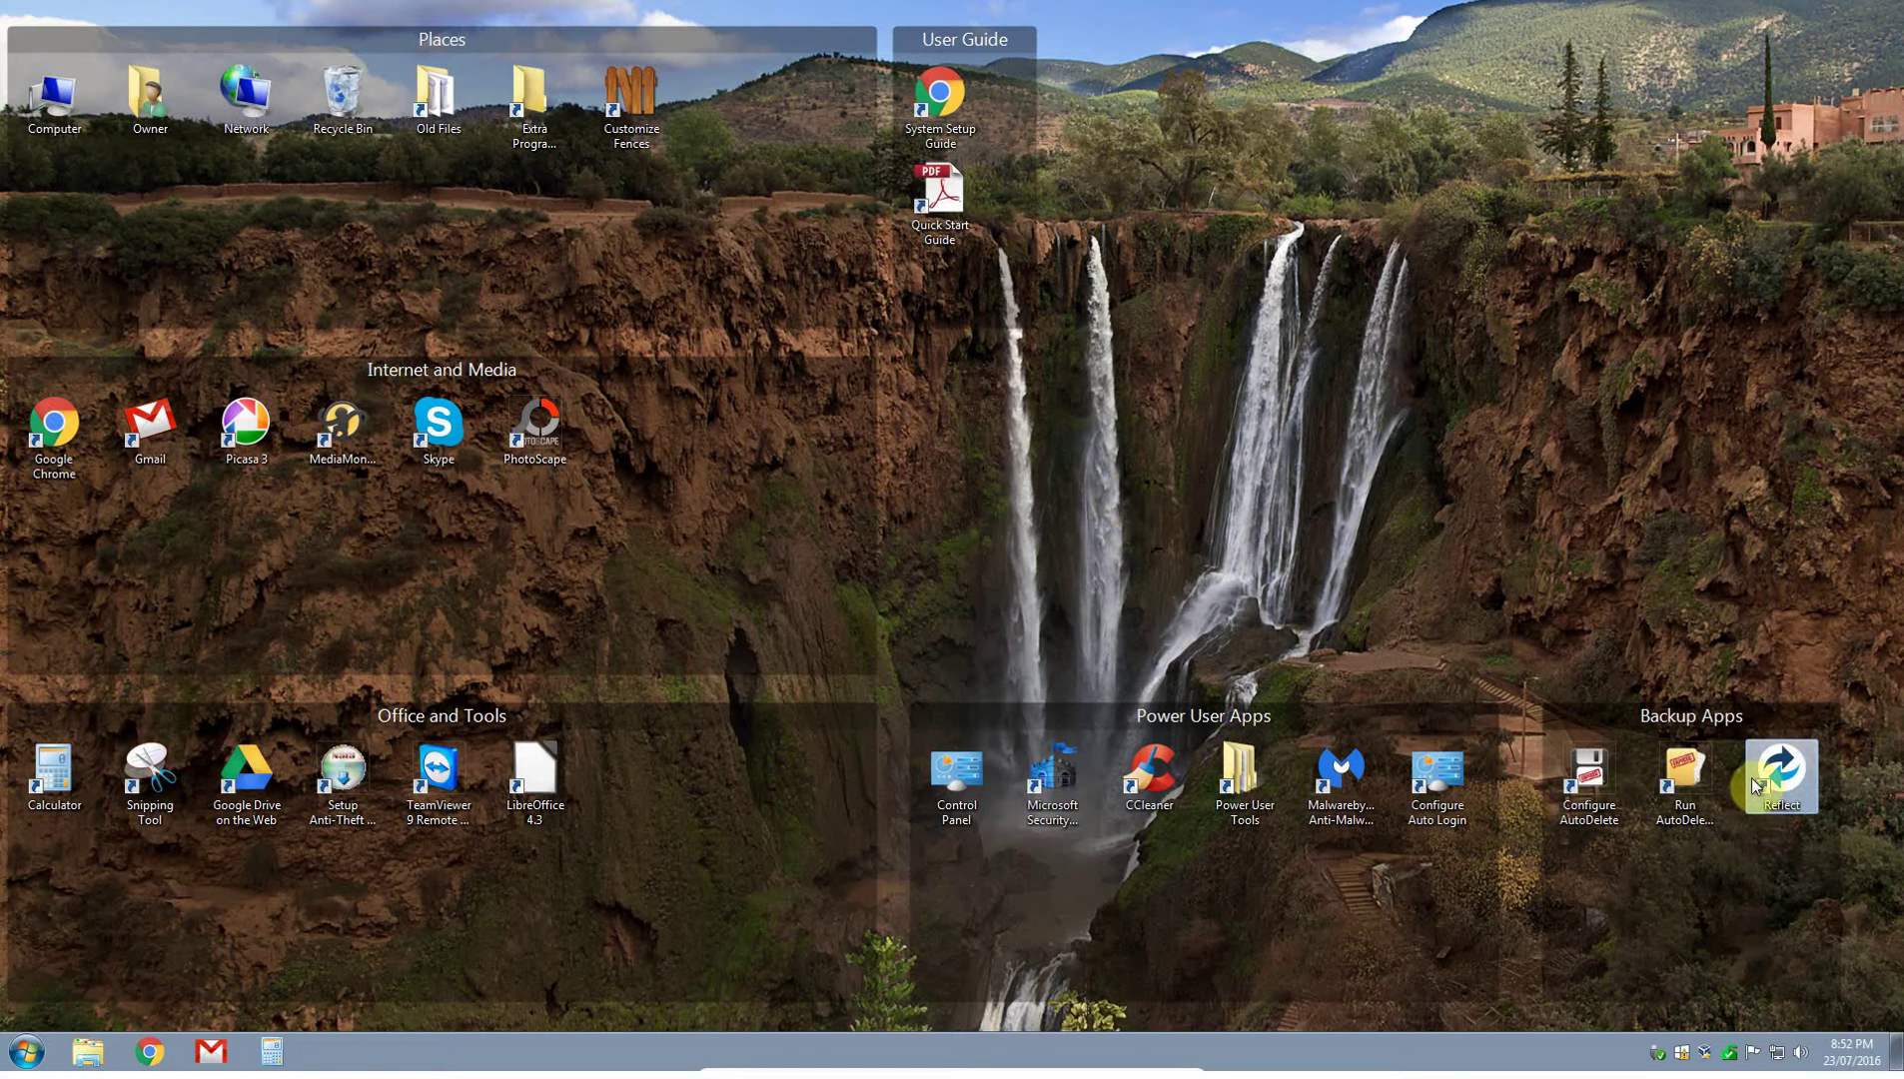
Step: Search the computer's installed programs for "reflect" and dismiss the search
click(20, 1039)
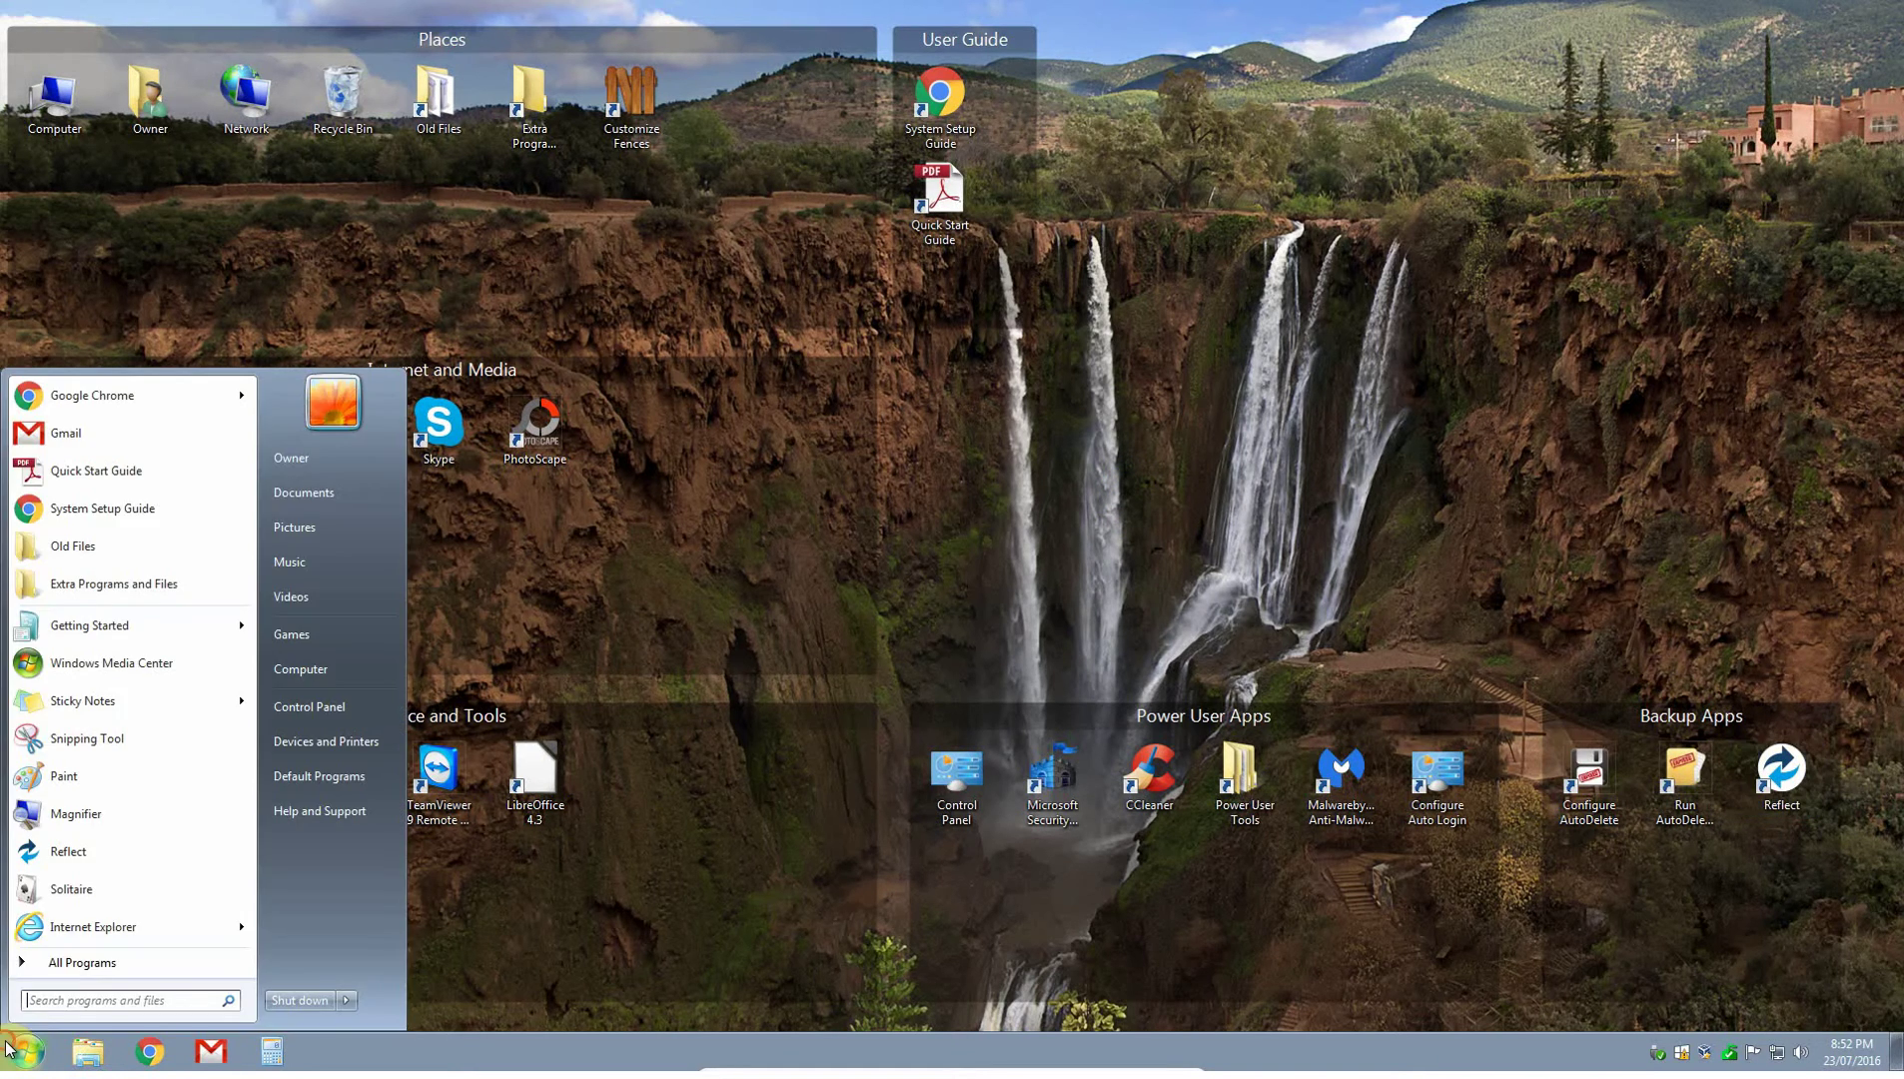
text(reflect)
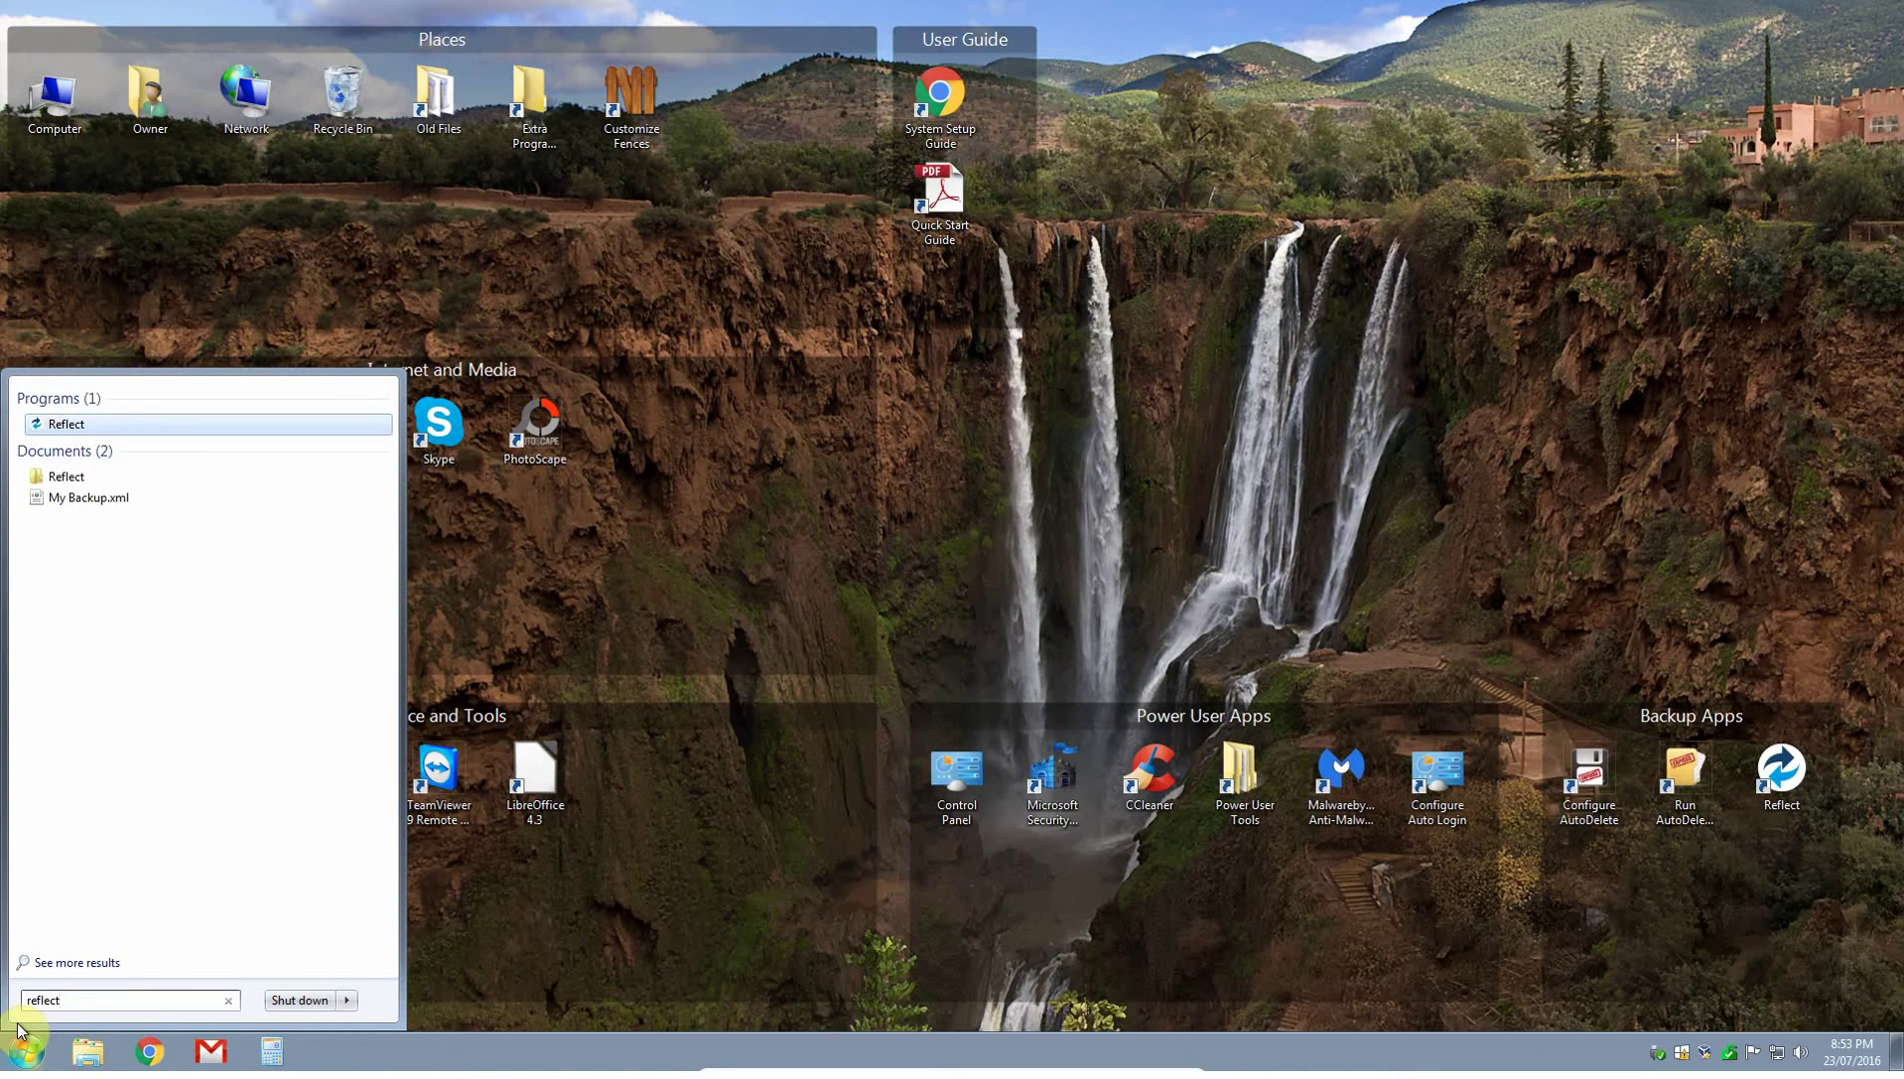
key(Escape)
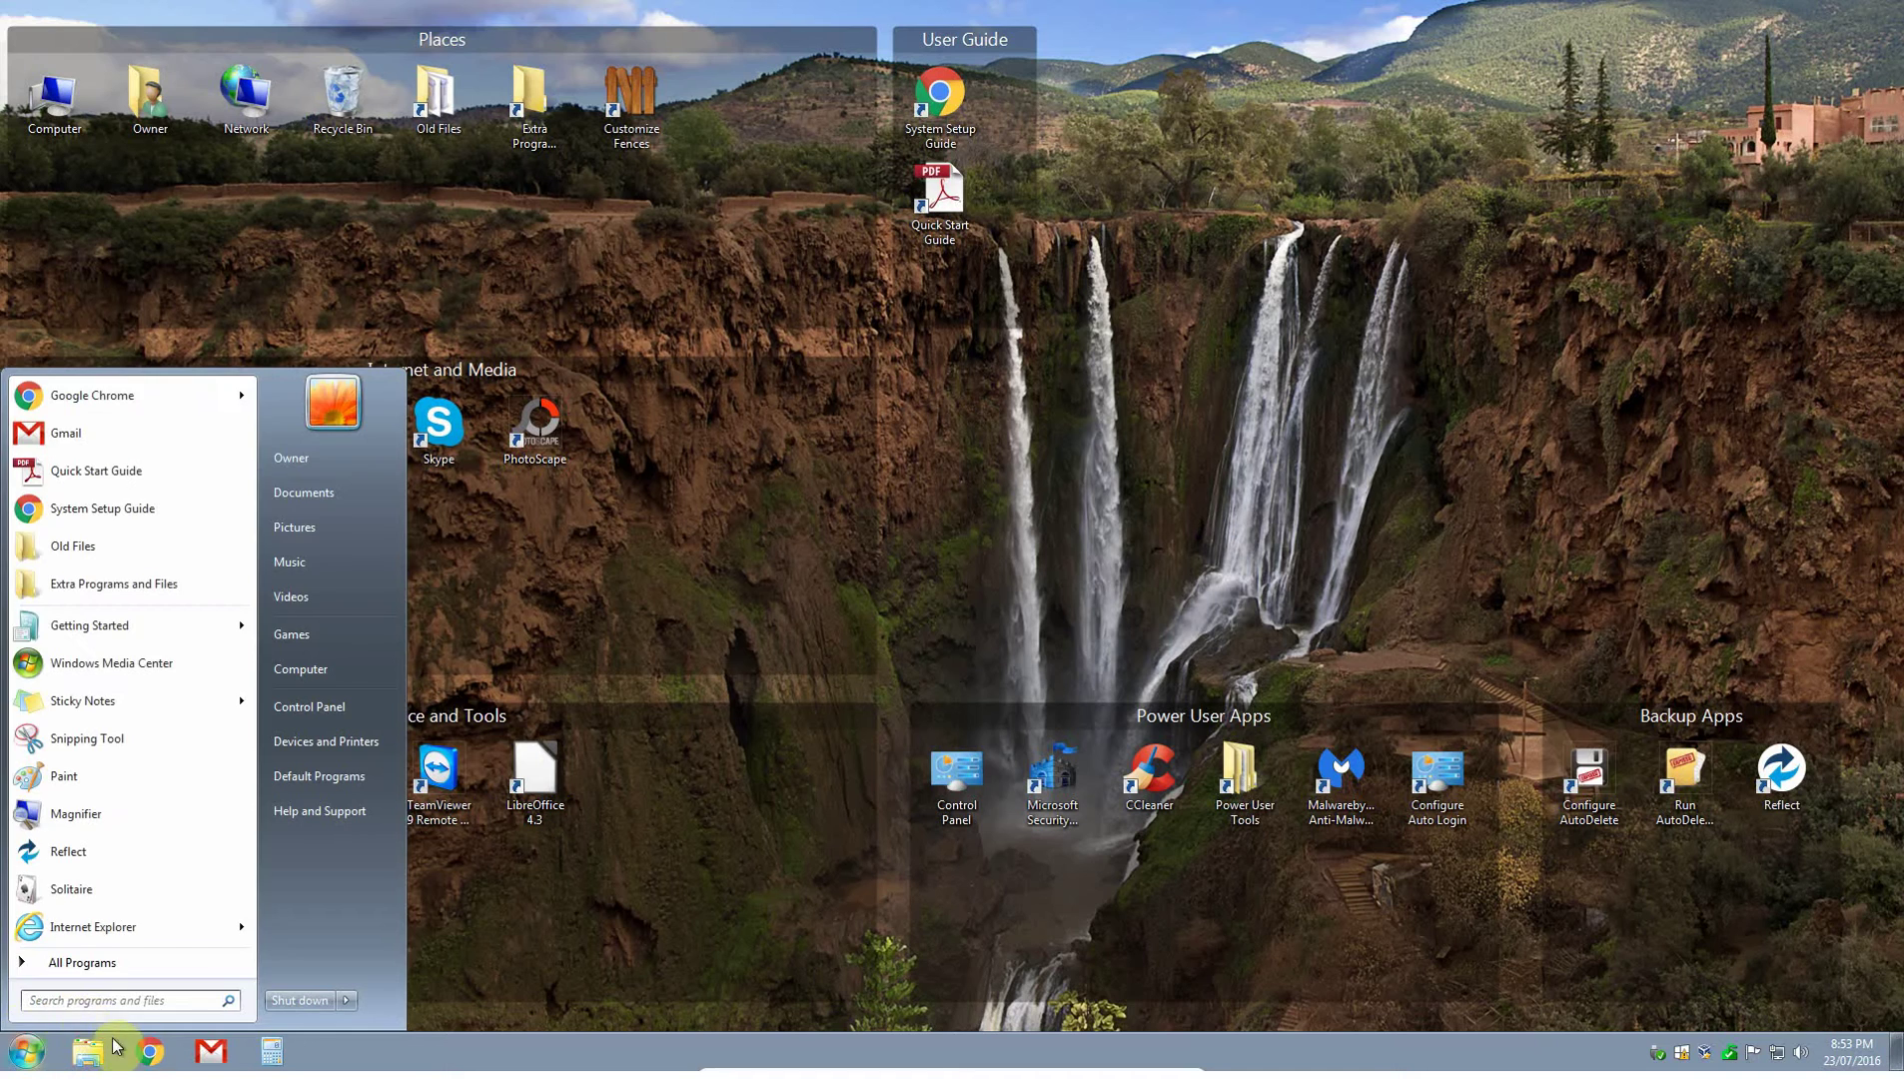
key(Escape)
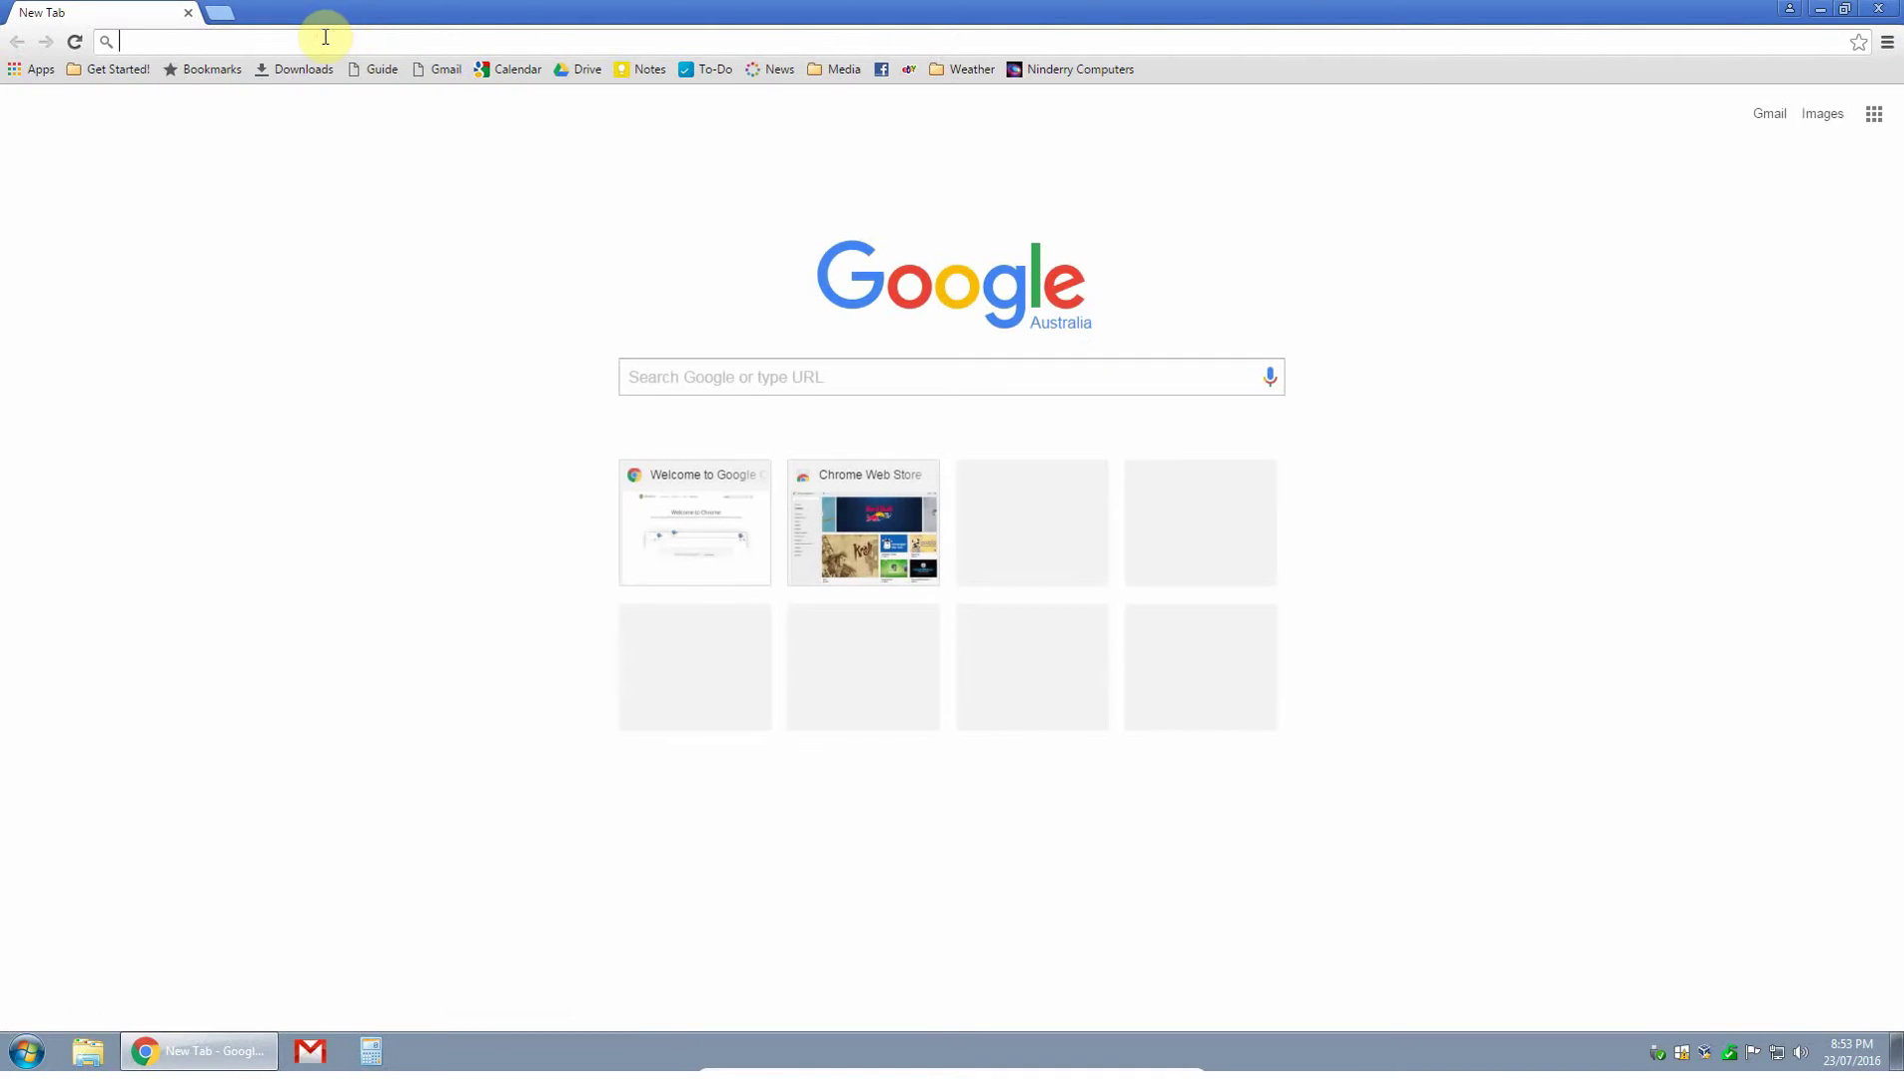
Step: Open the Macrium Reflect Free web page in the browser and download the installer ReflectDL.exe to the Downloads folder
text(reflect)
key(Return)
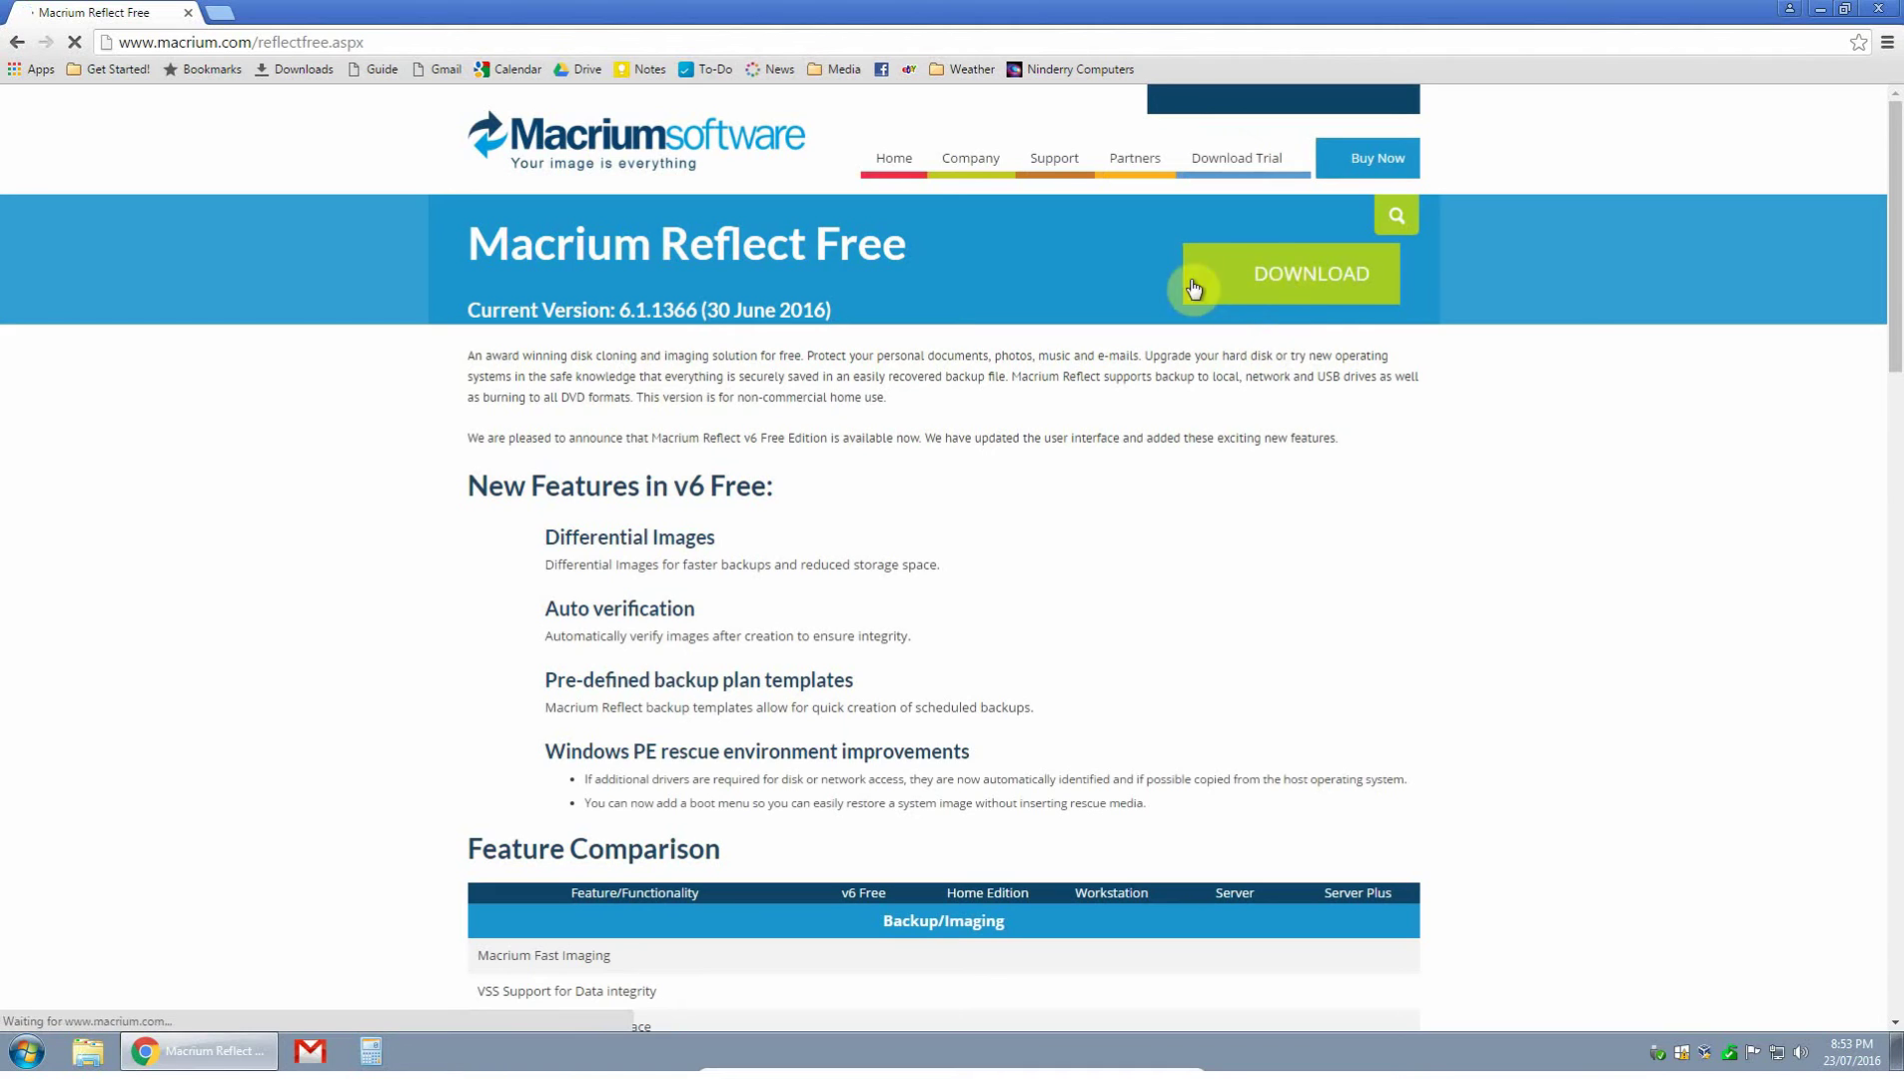
click(1354, 275)
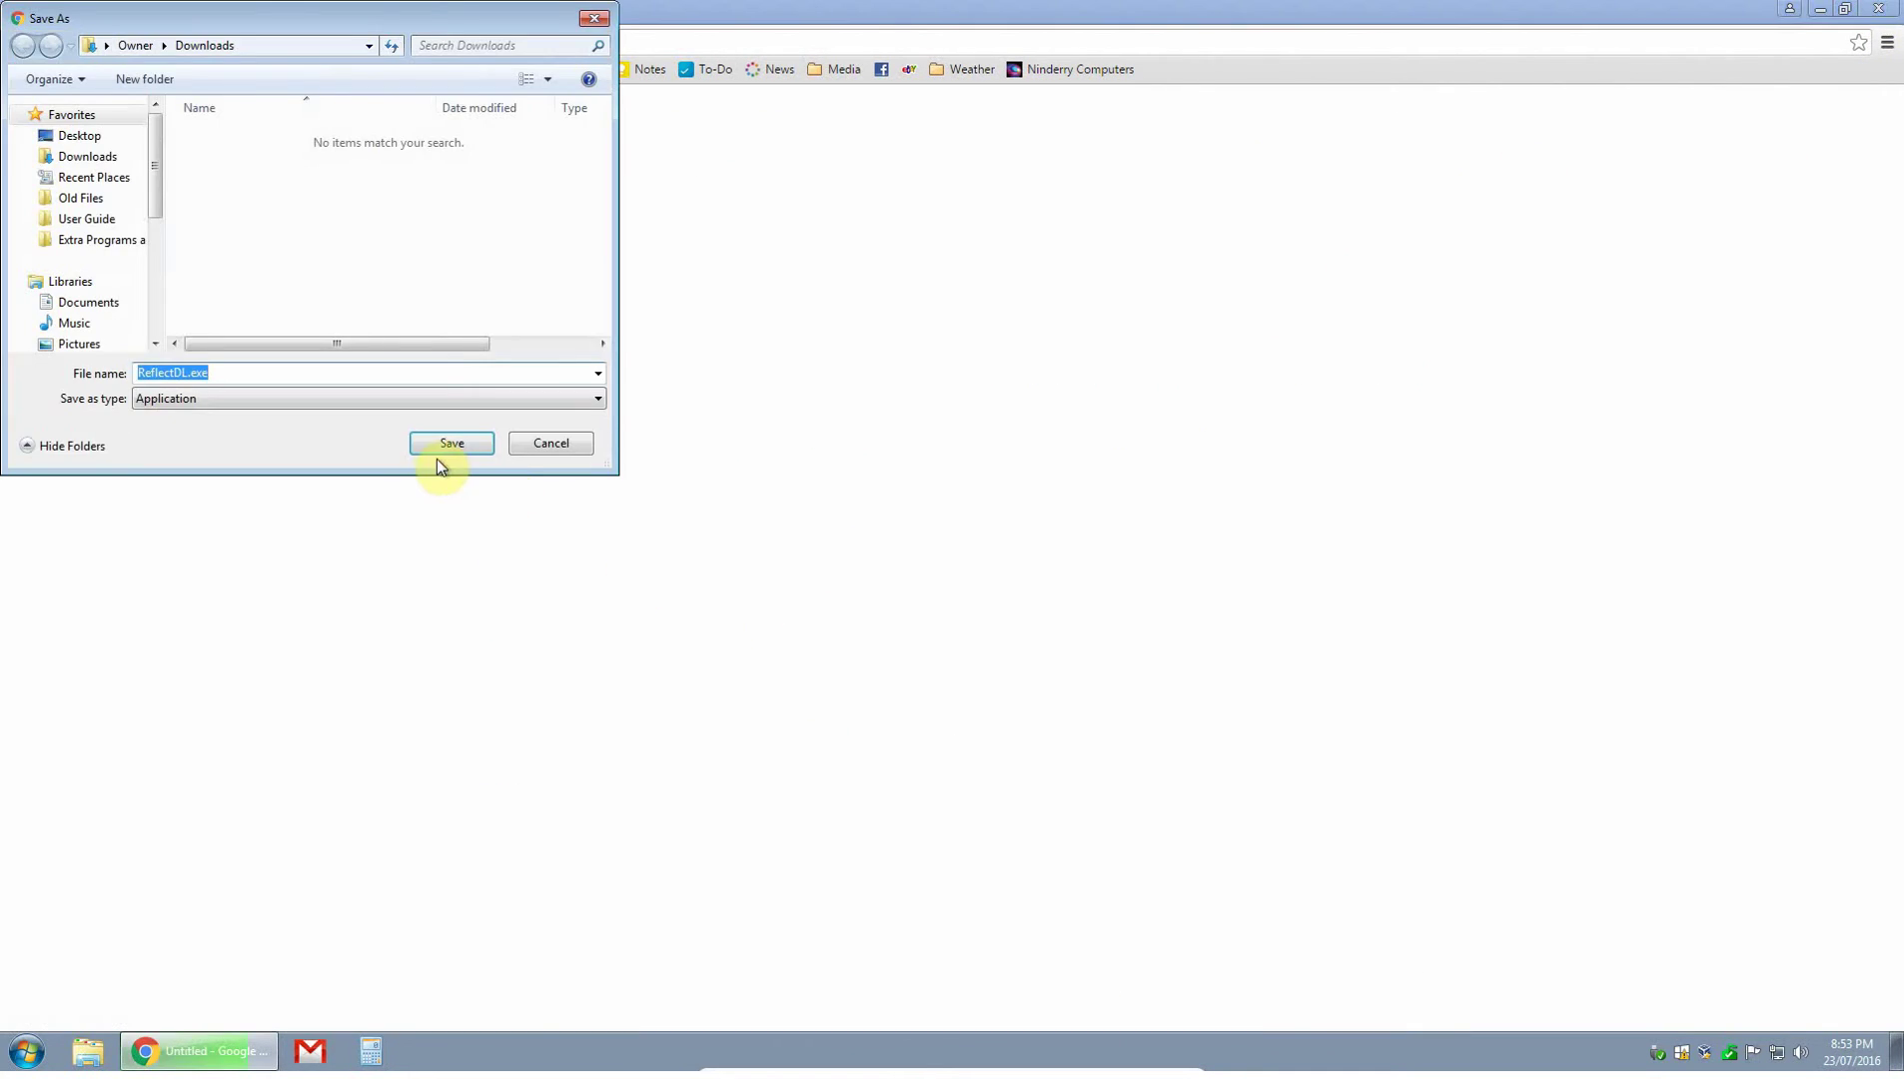
click(432, 456)
Step: Cancel the ReflectDL.exe download and close the browser
click(183, 1022)
click(197, 1013)
click(299, 876)
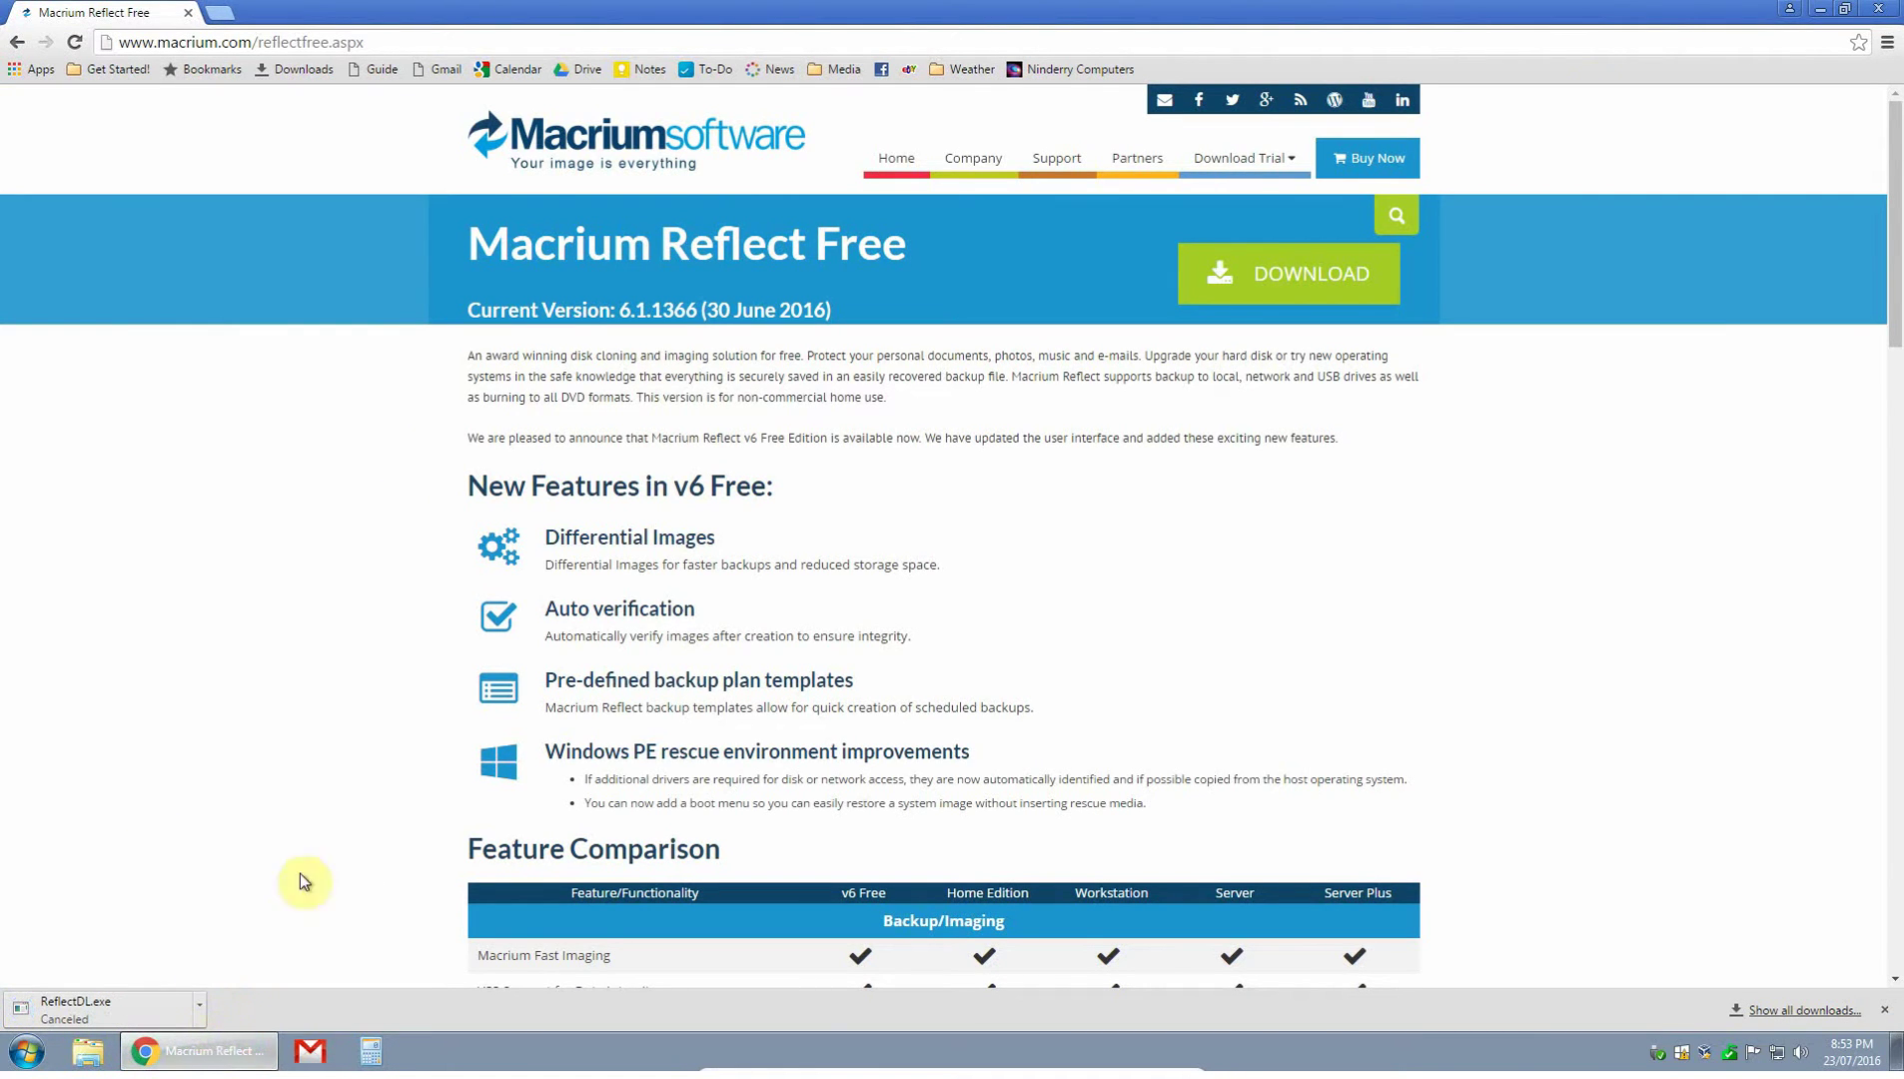
click(1880, 9)
Step: Launch Macrium Reflect from the desktop and select the VBOX HARDDISK, MBR Disk 1
double_click(1764, 769)
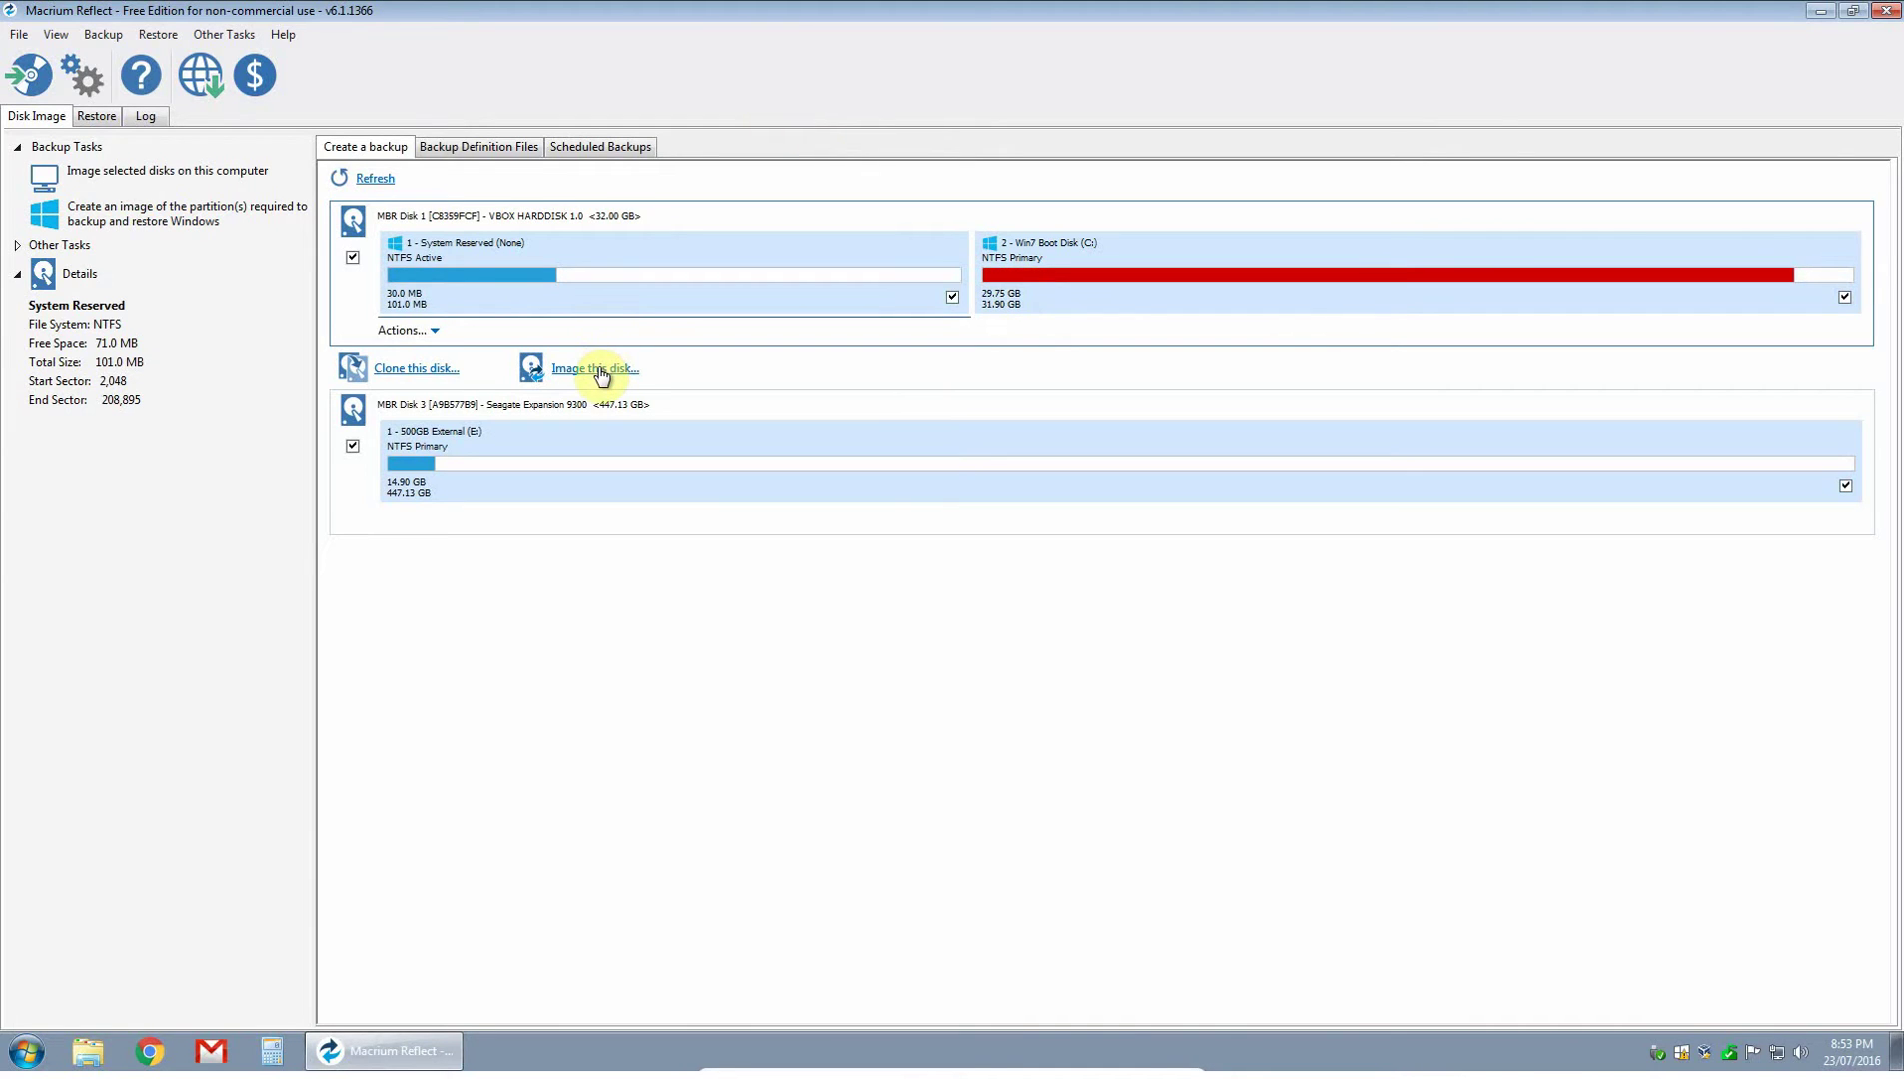
click(602, 494)
click(685, 309)
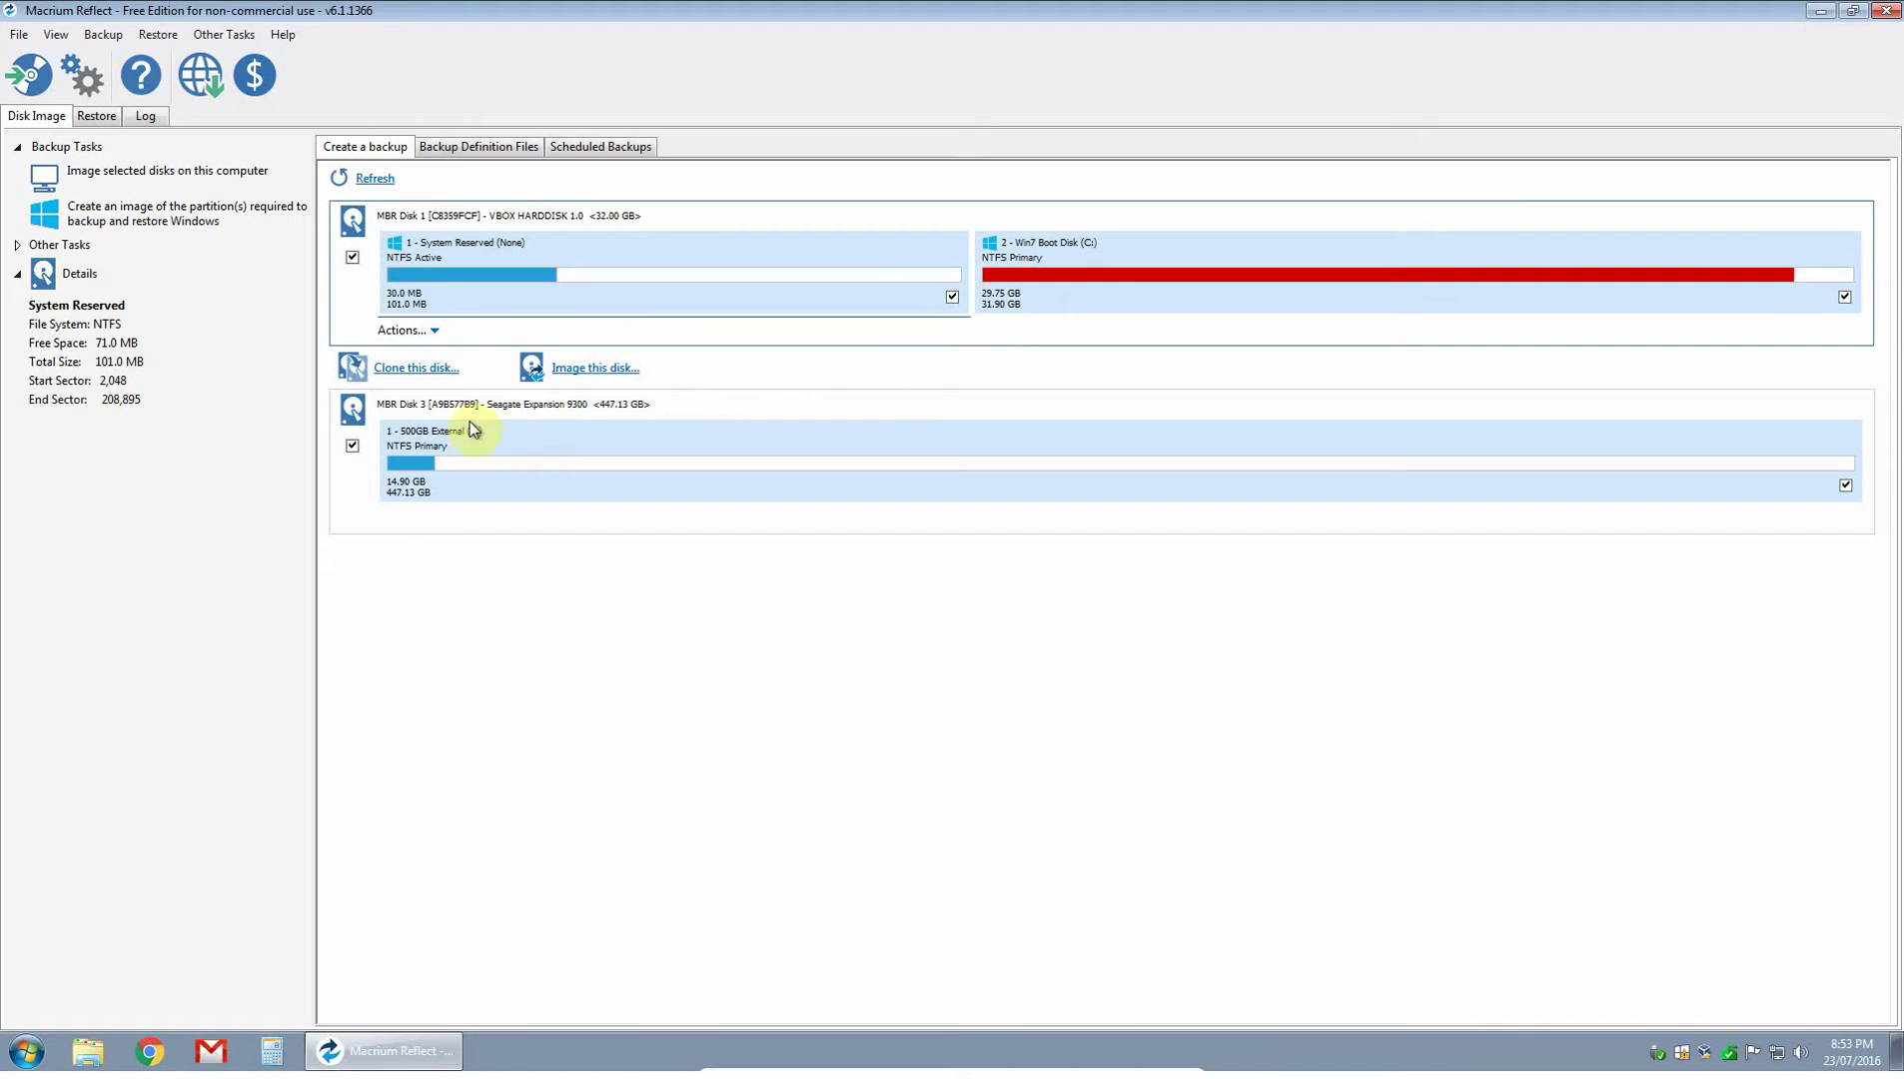
Step: Start an image of MBR Disk 1 with the System Backups folder on the 500GB External (E:) drive as its destination
click(608, 371)
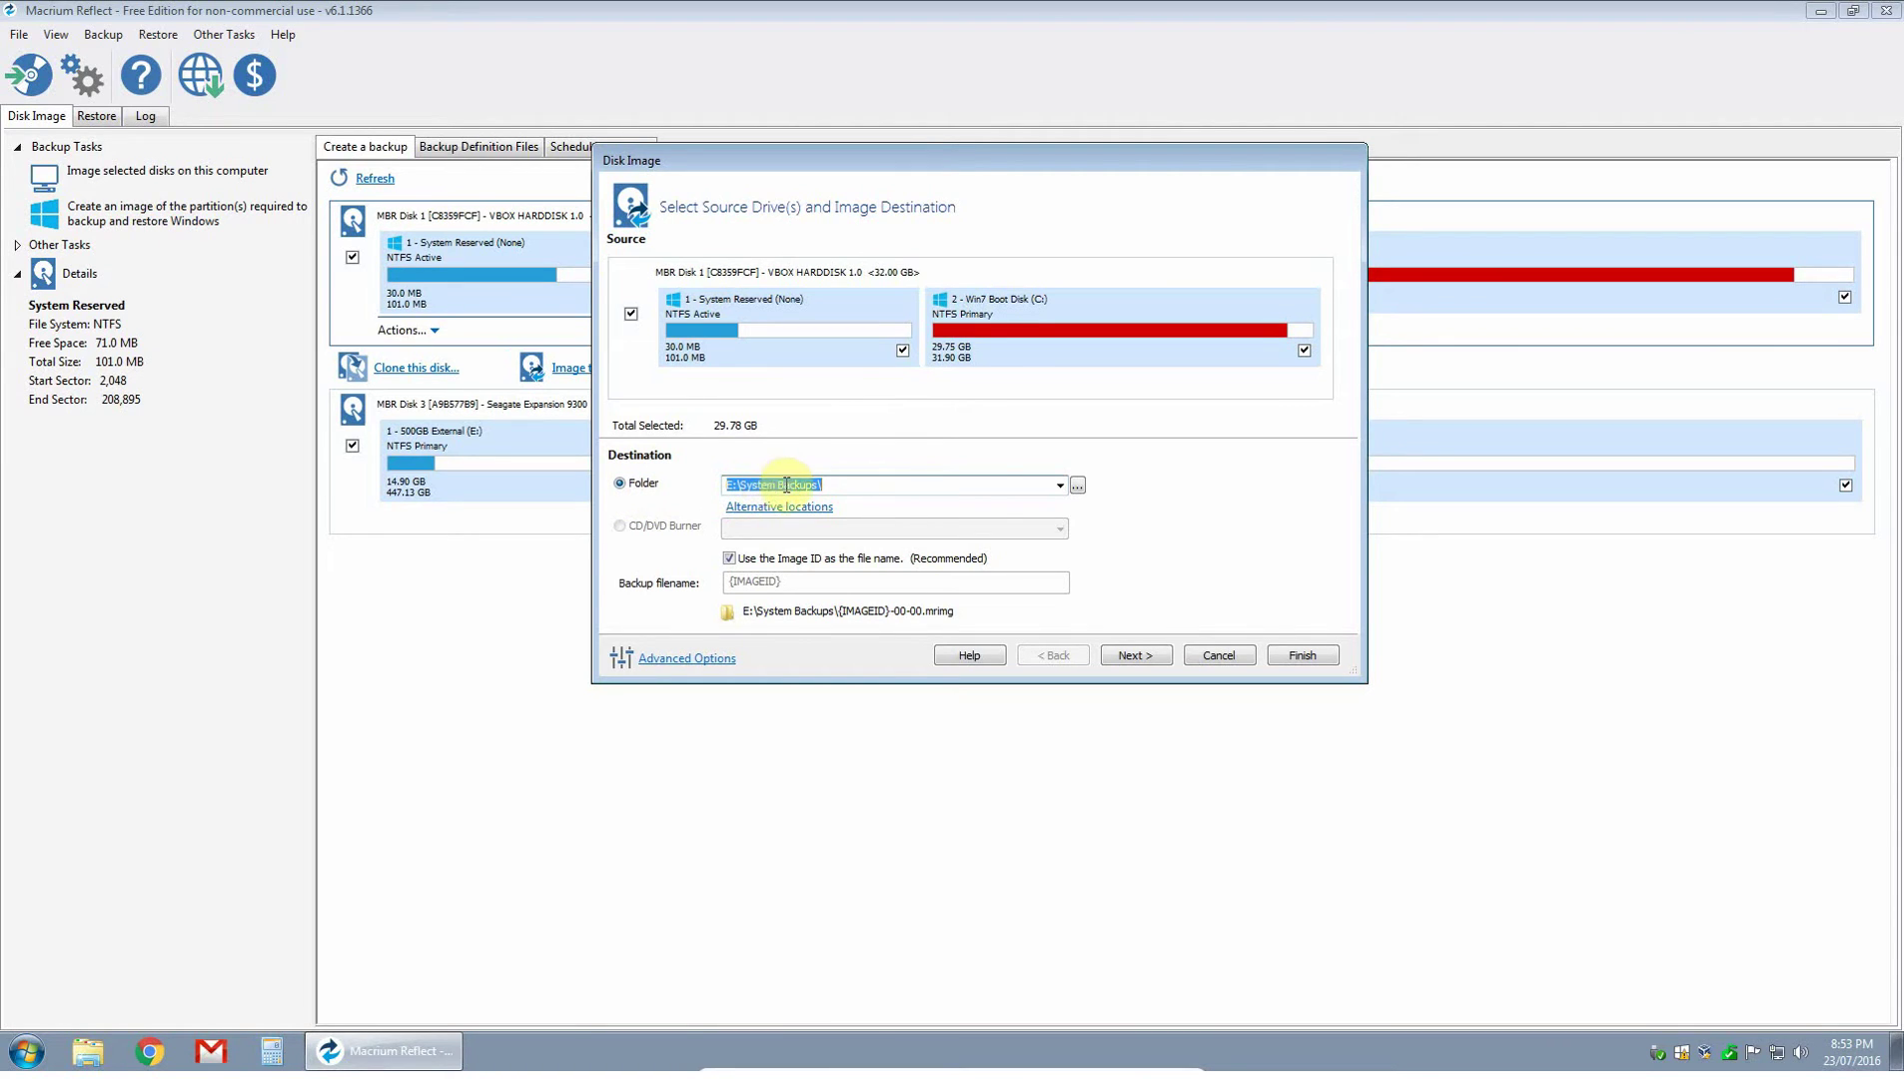
click(1077, 485)
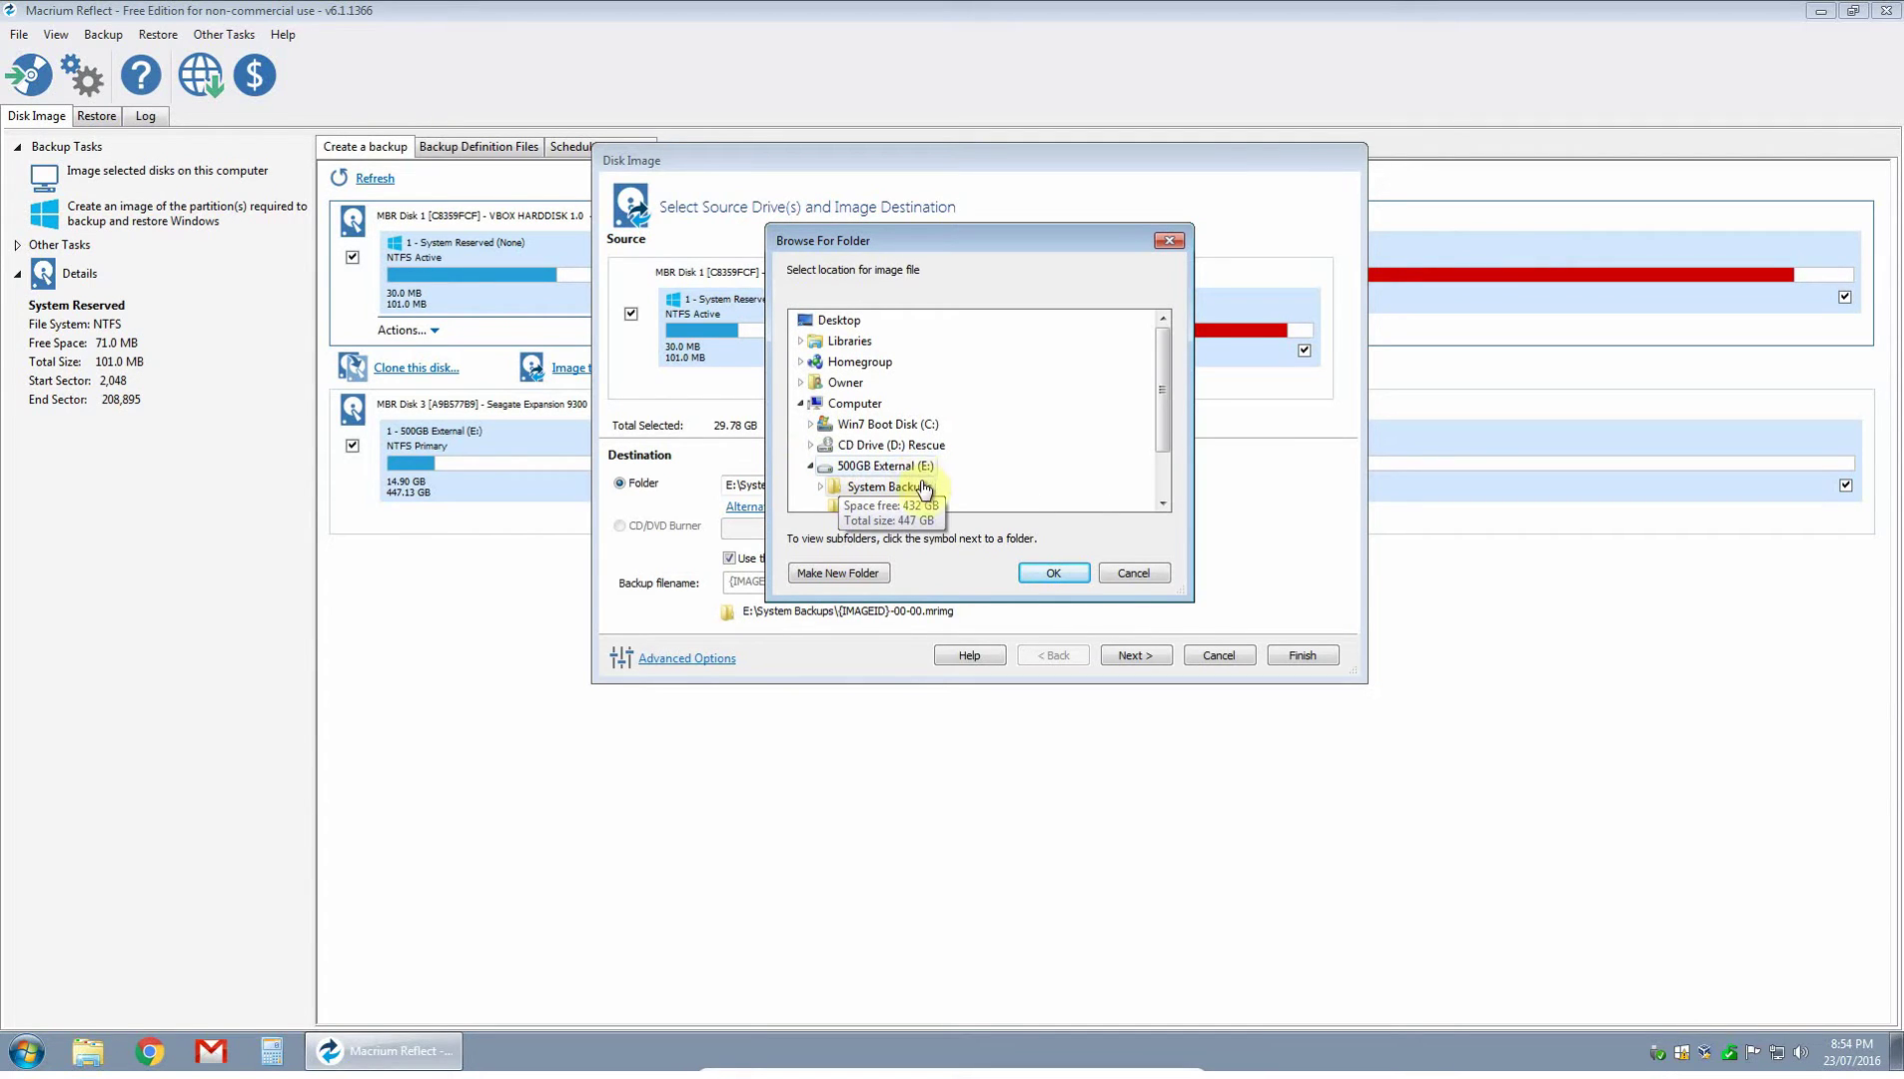
click(1056, 574)
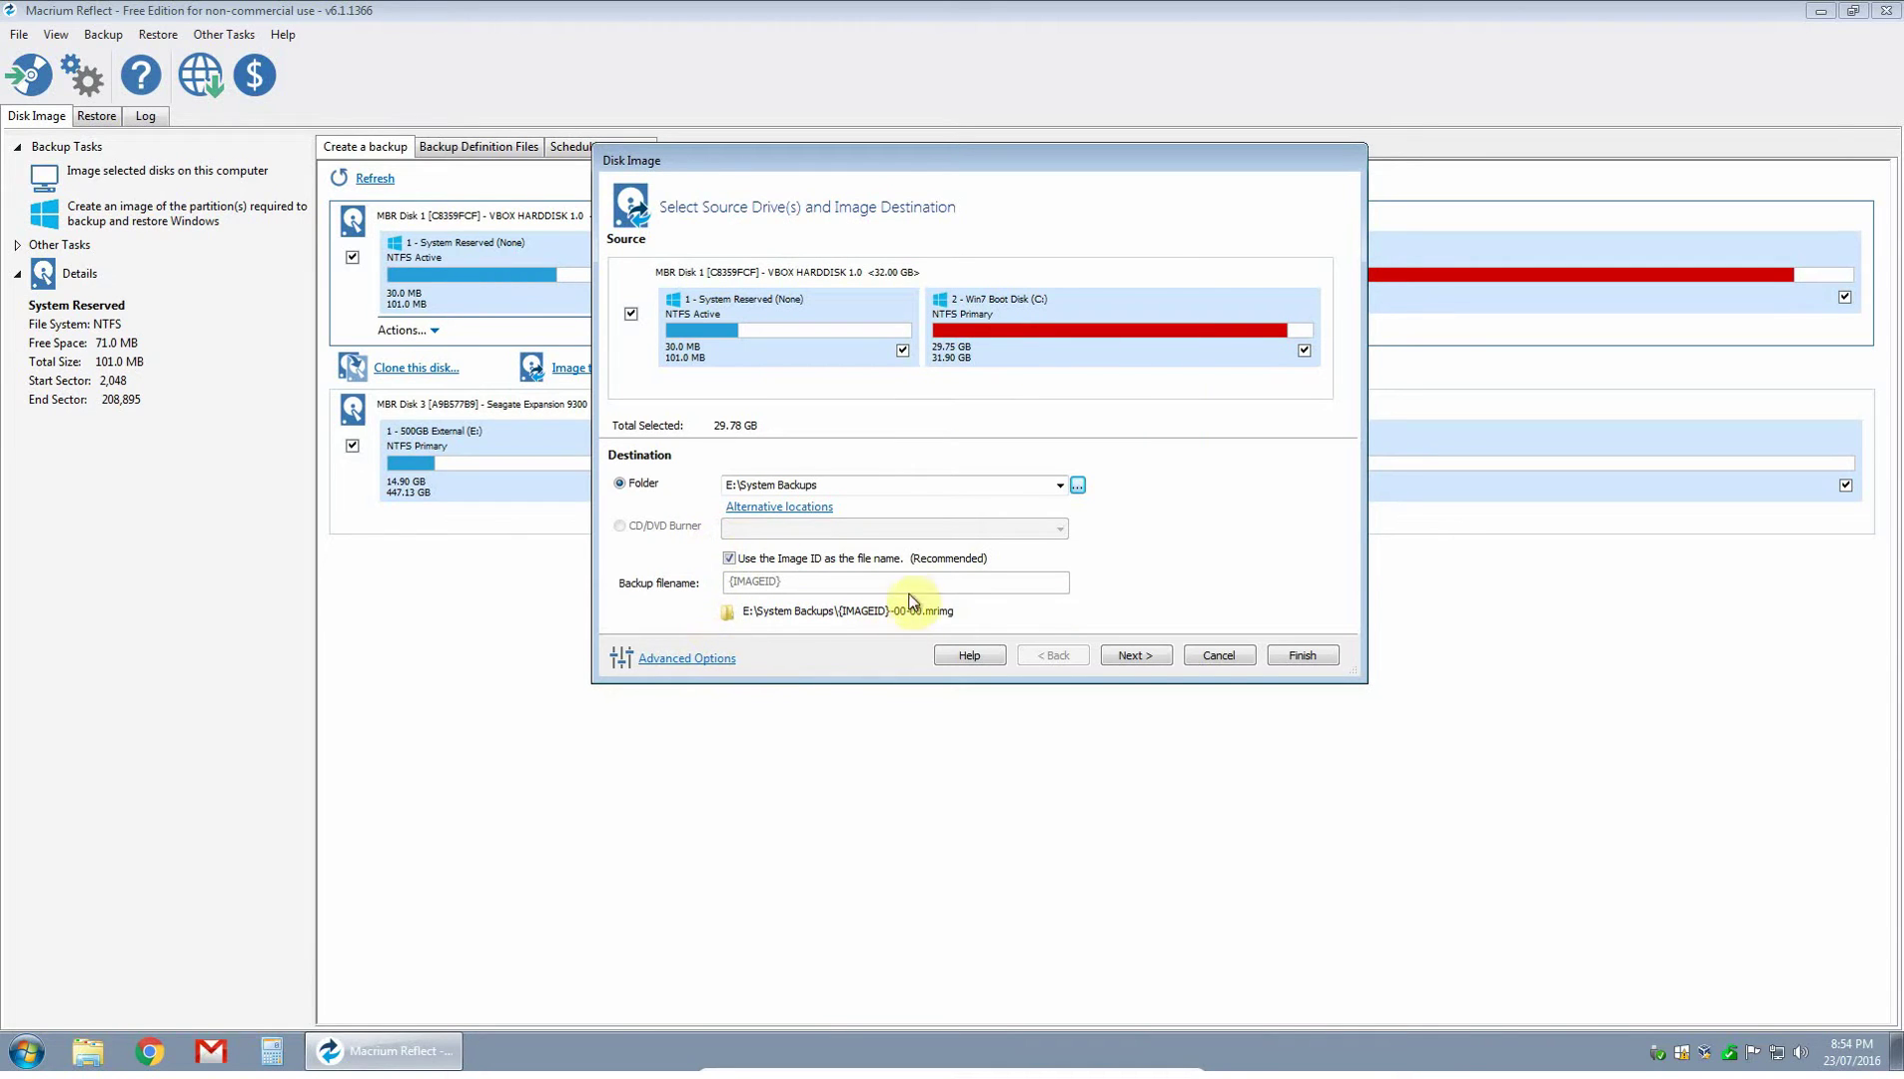
Step: Enable verification of the image directly after creation in the disk image's advanced options
click(694, 661)
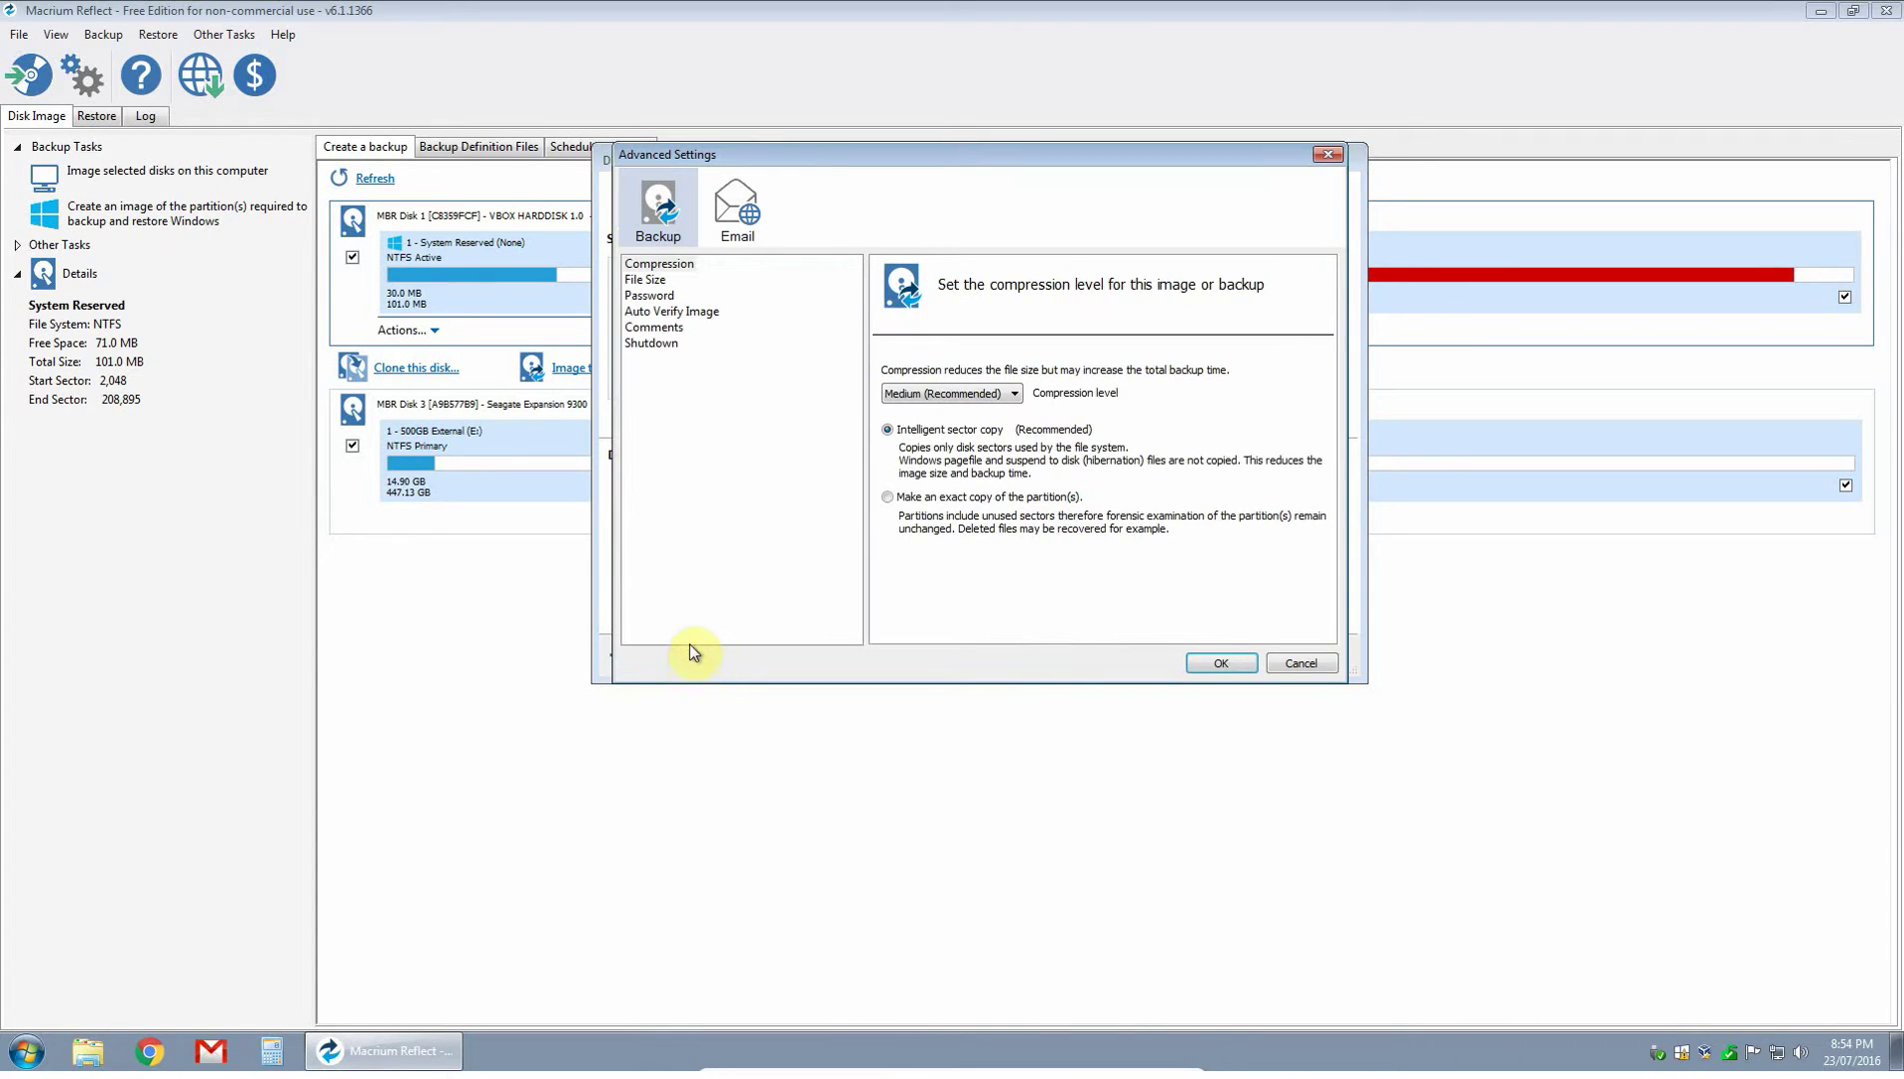
click(655, 312)
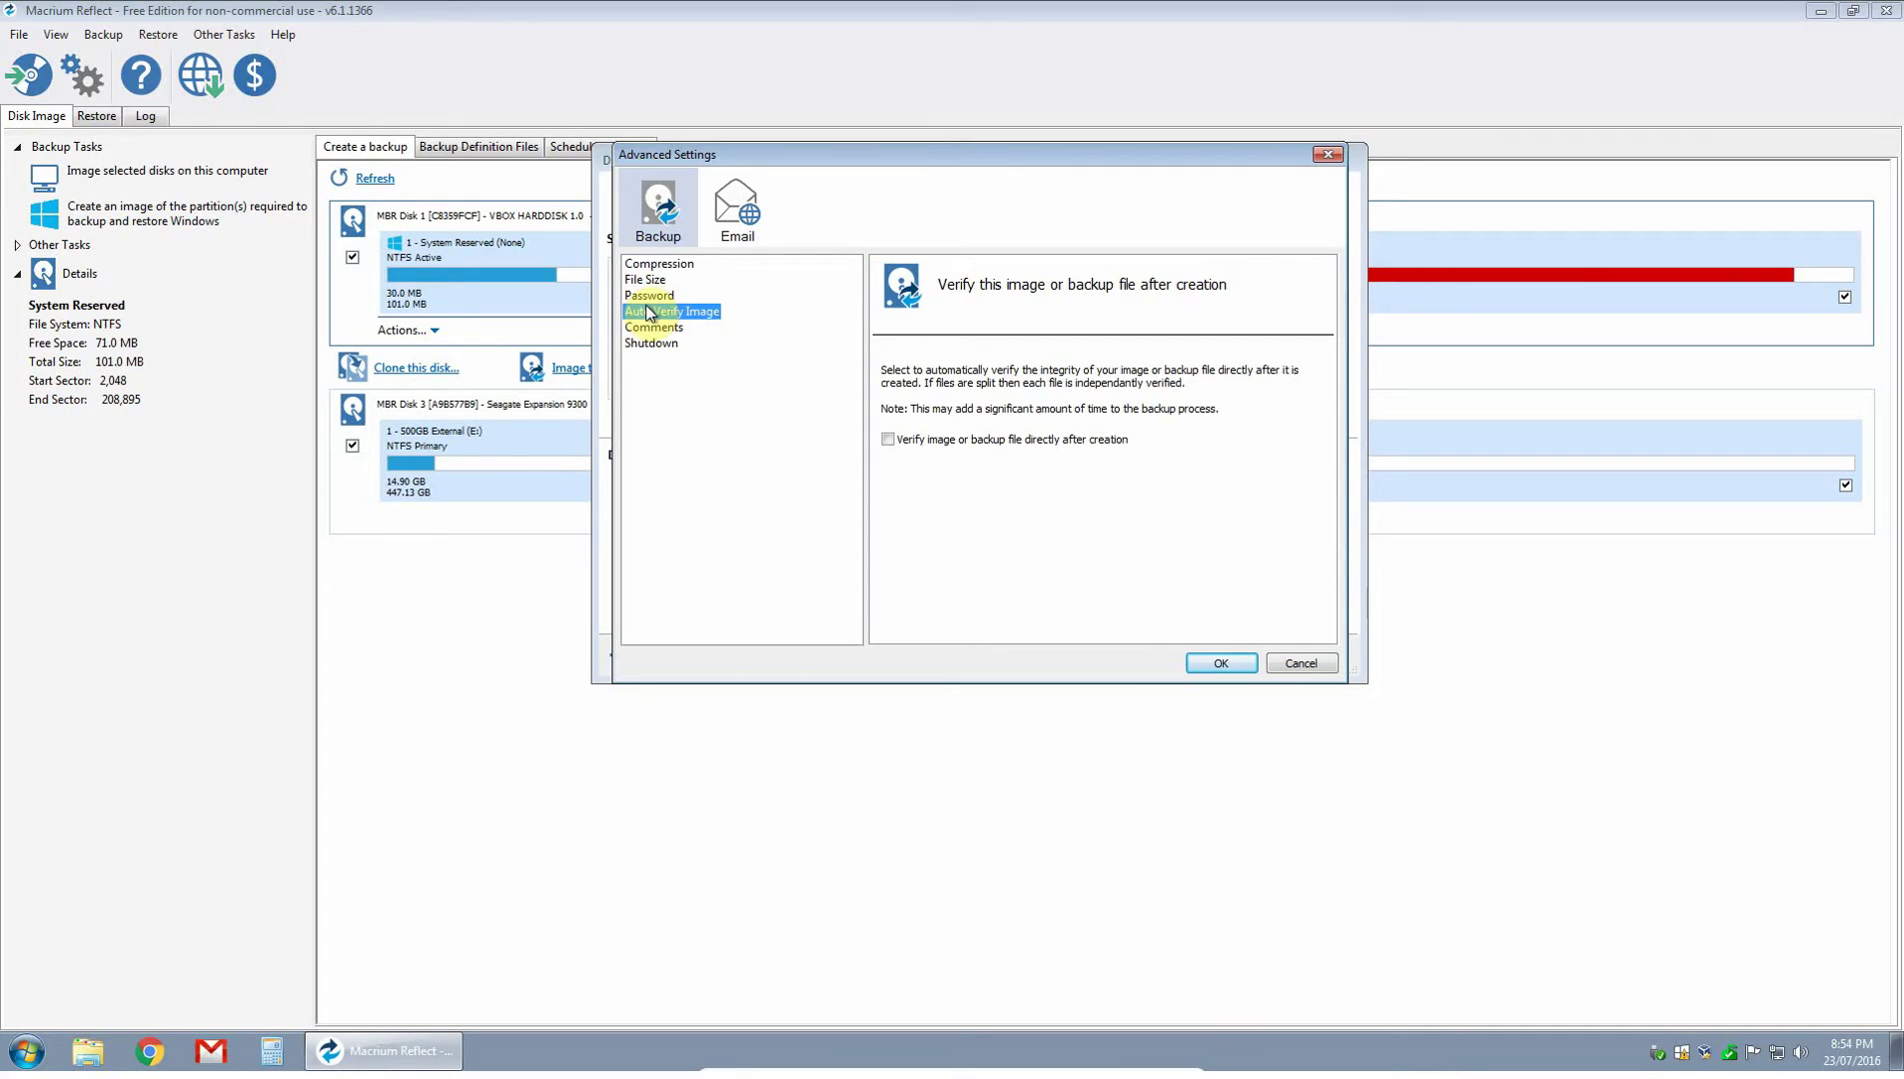
click(889, 440)
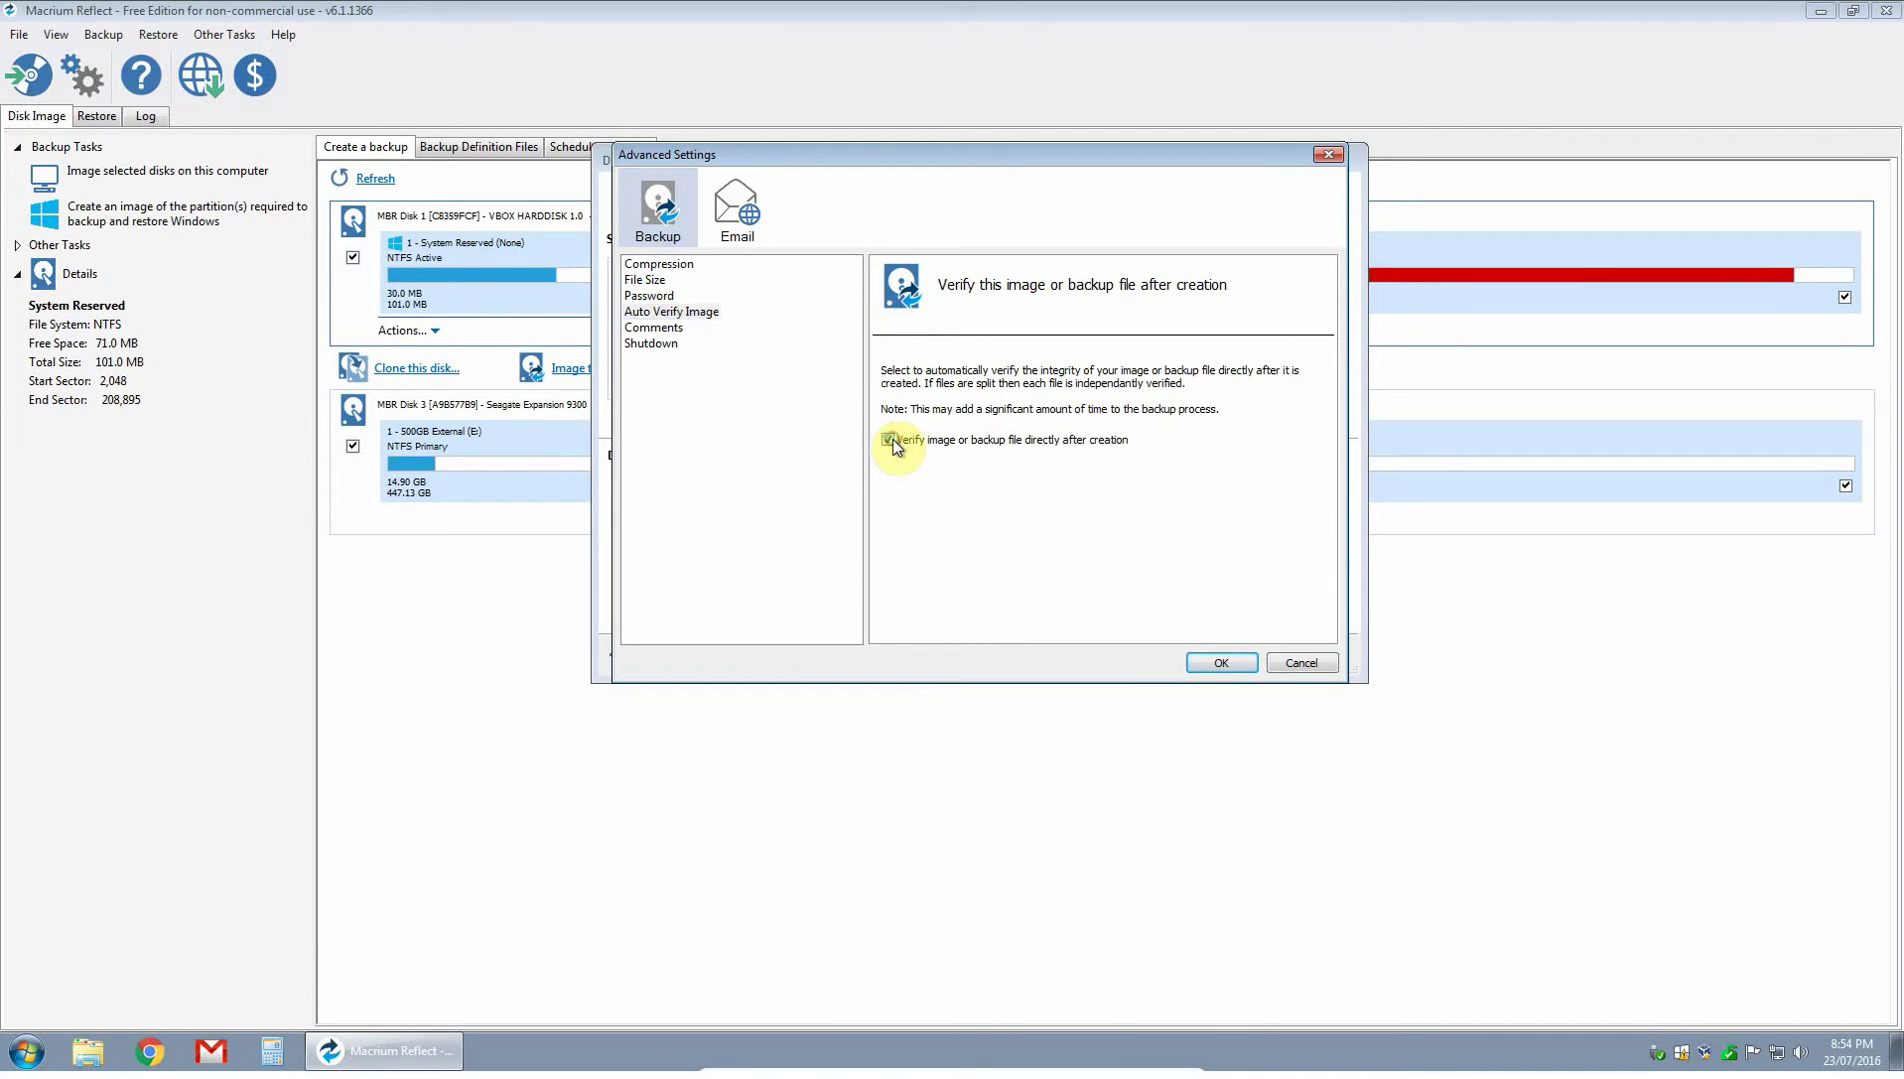
click(1209, 660)
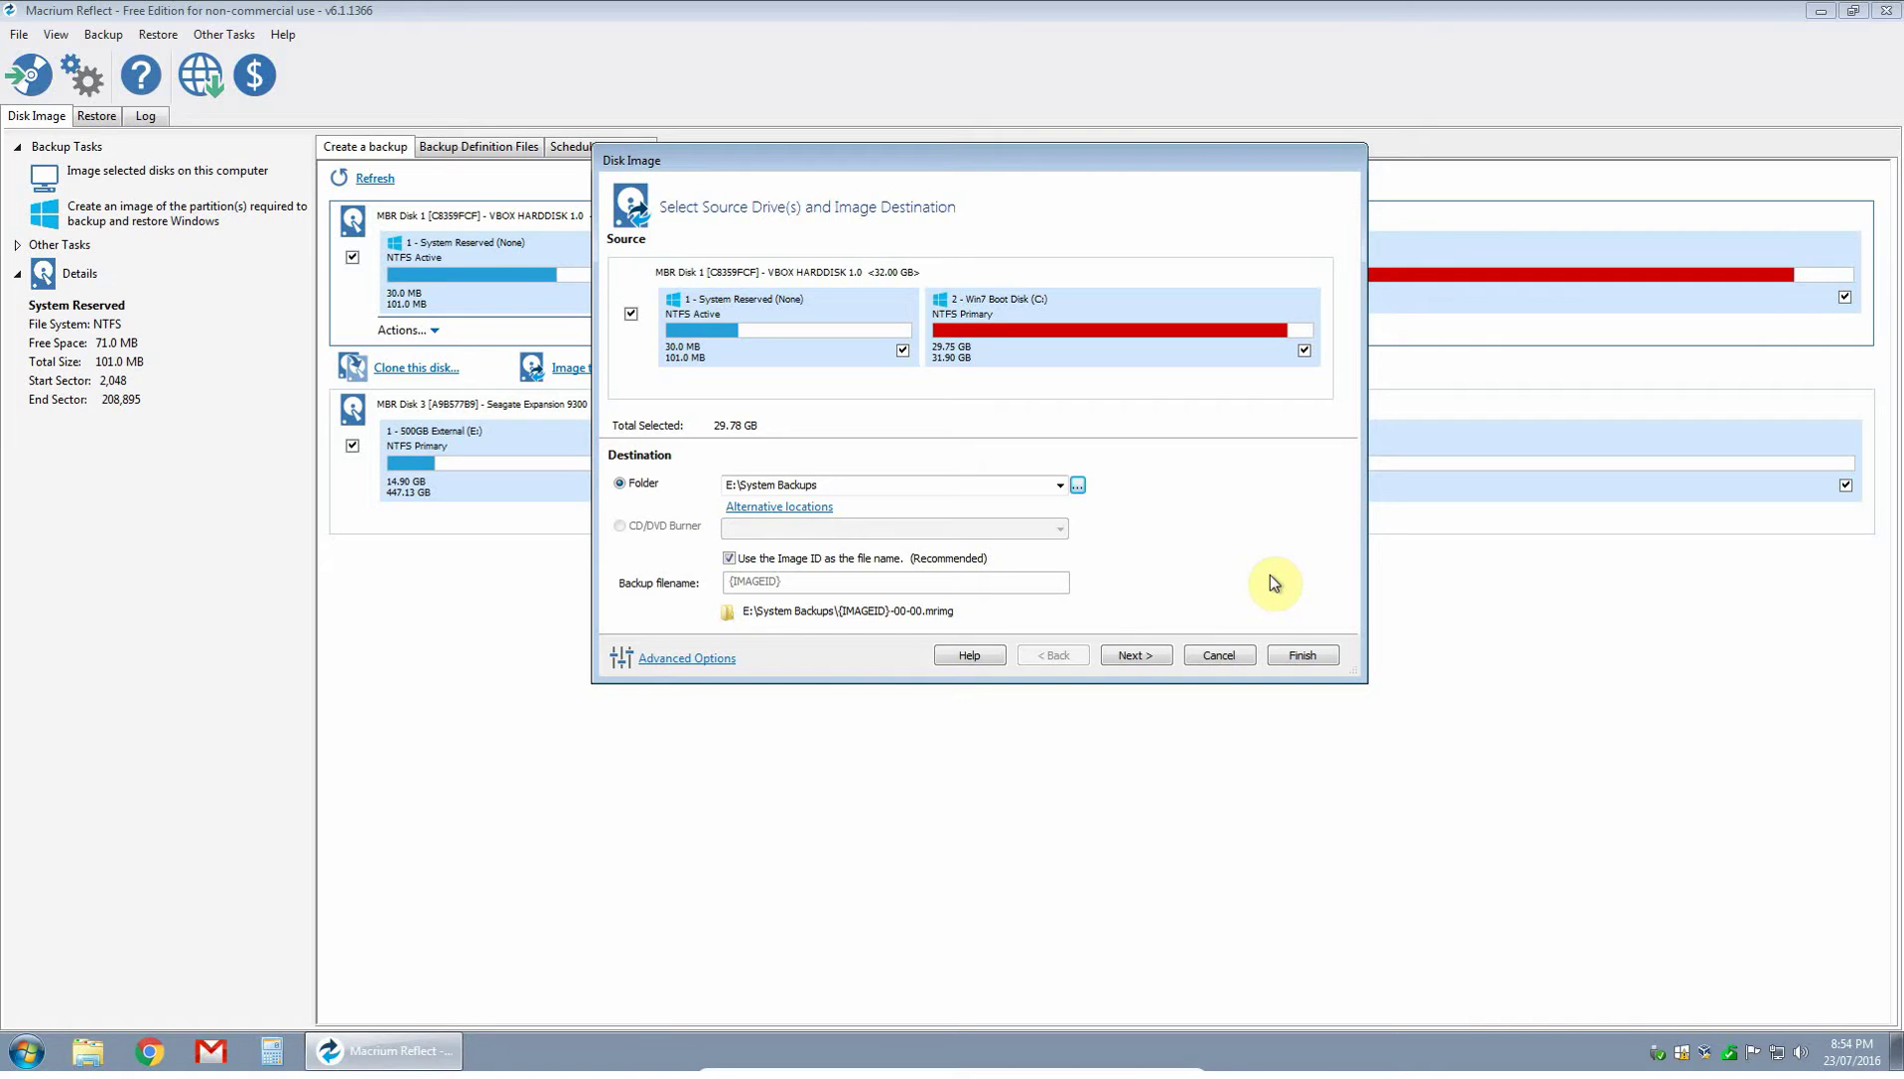
Step: Finish the disk image setup and run the backup now without saving an XML backup definition file
click(1303, 655)
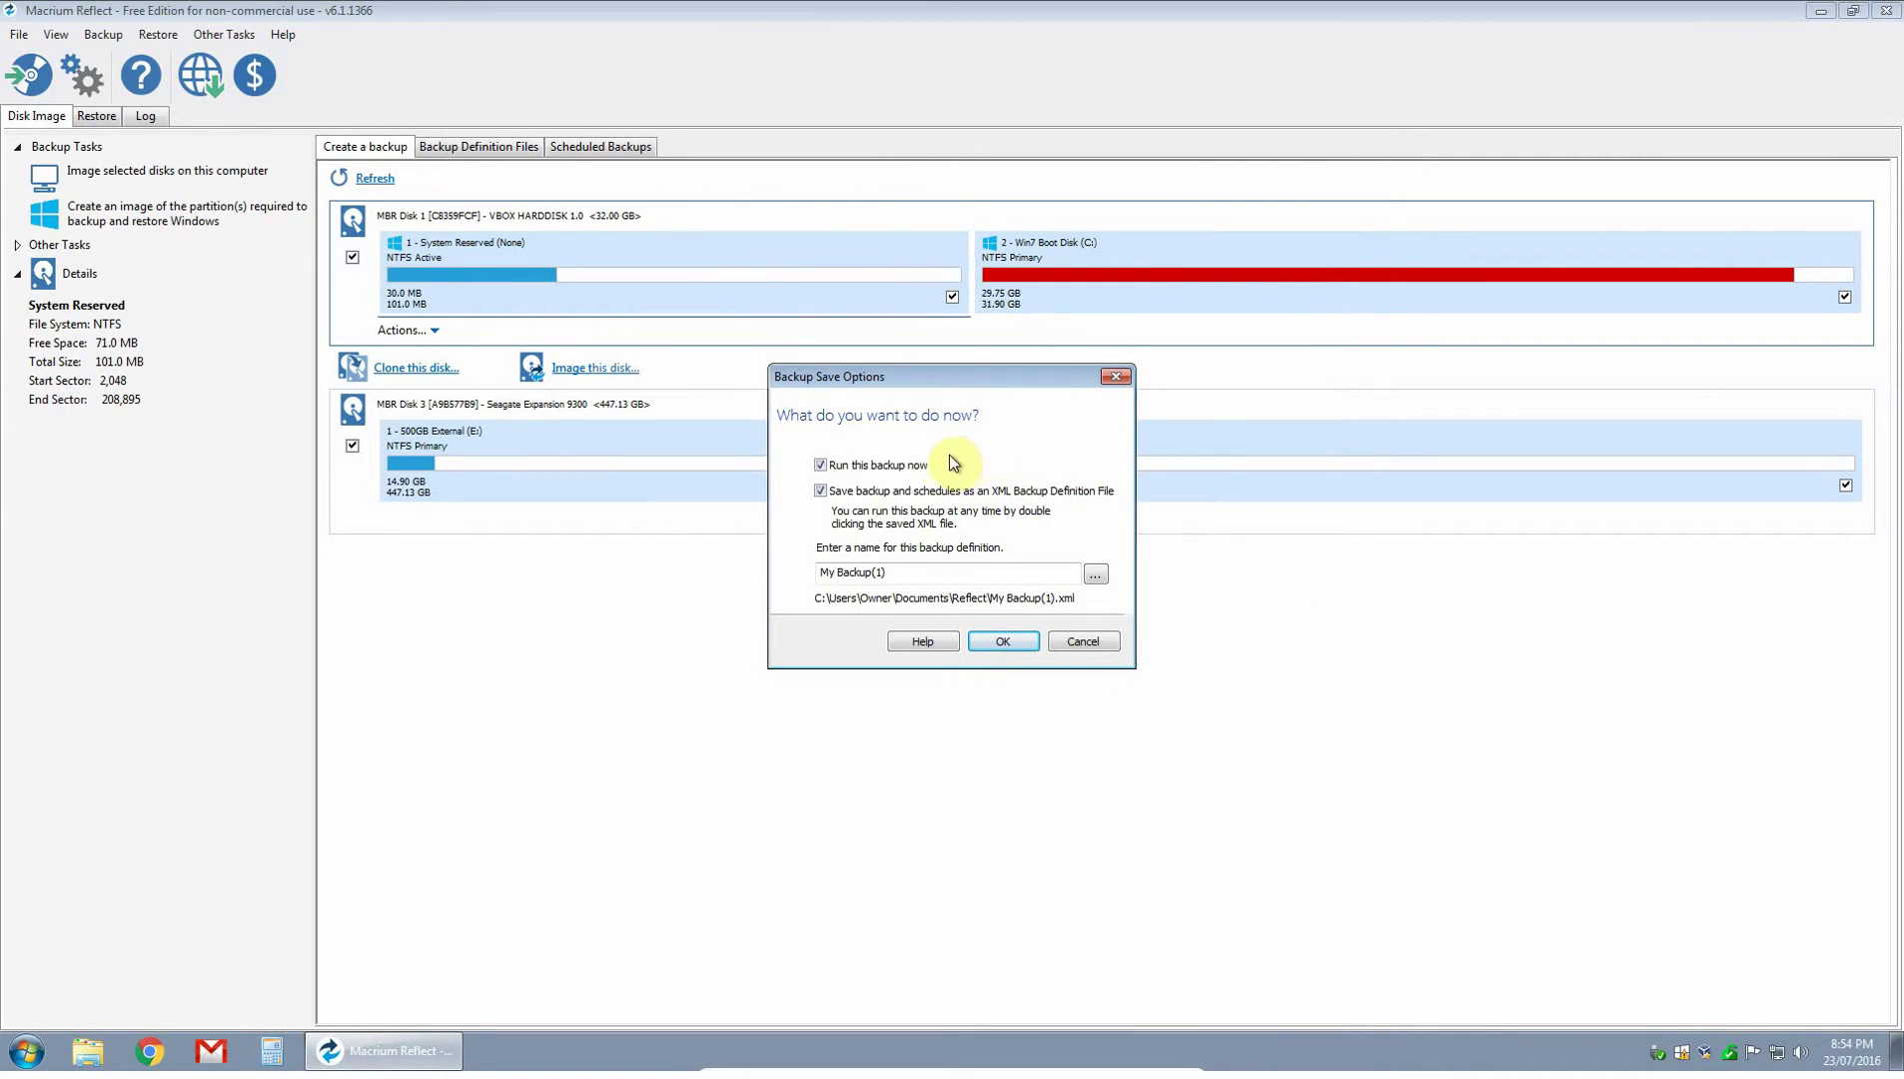
click(871, 491)
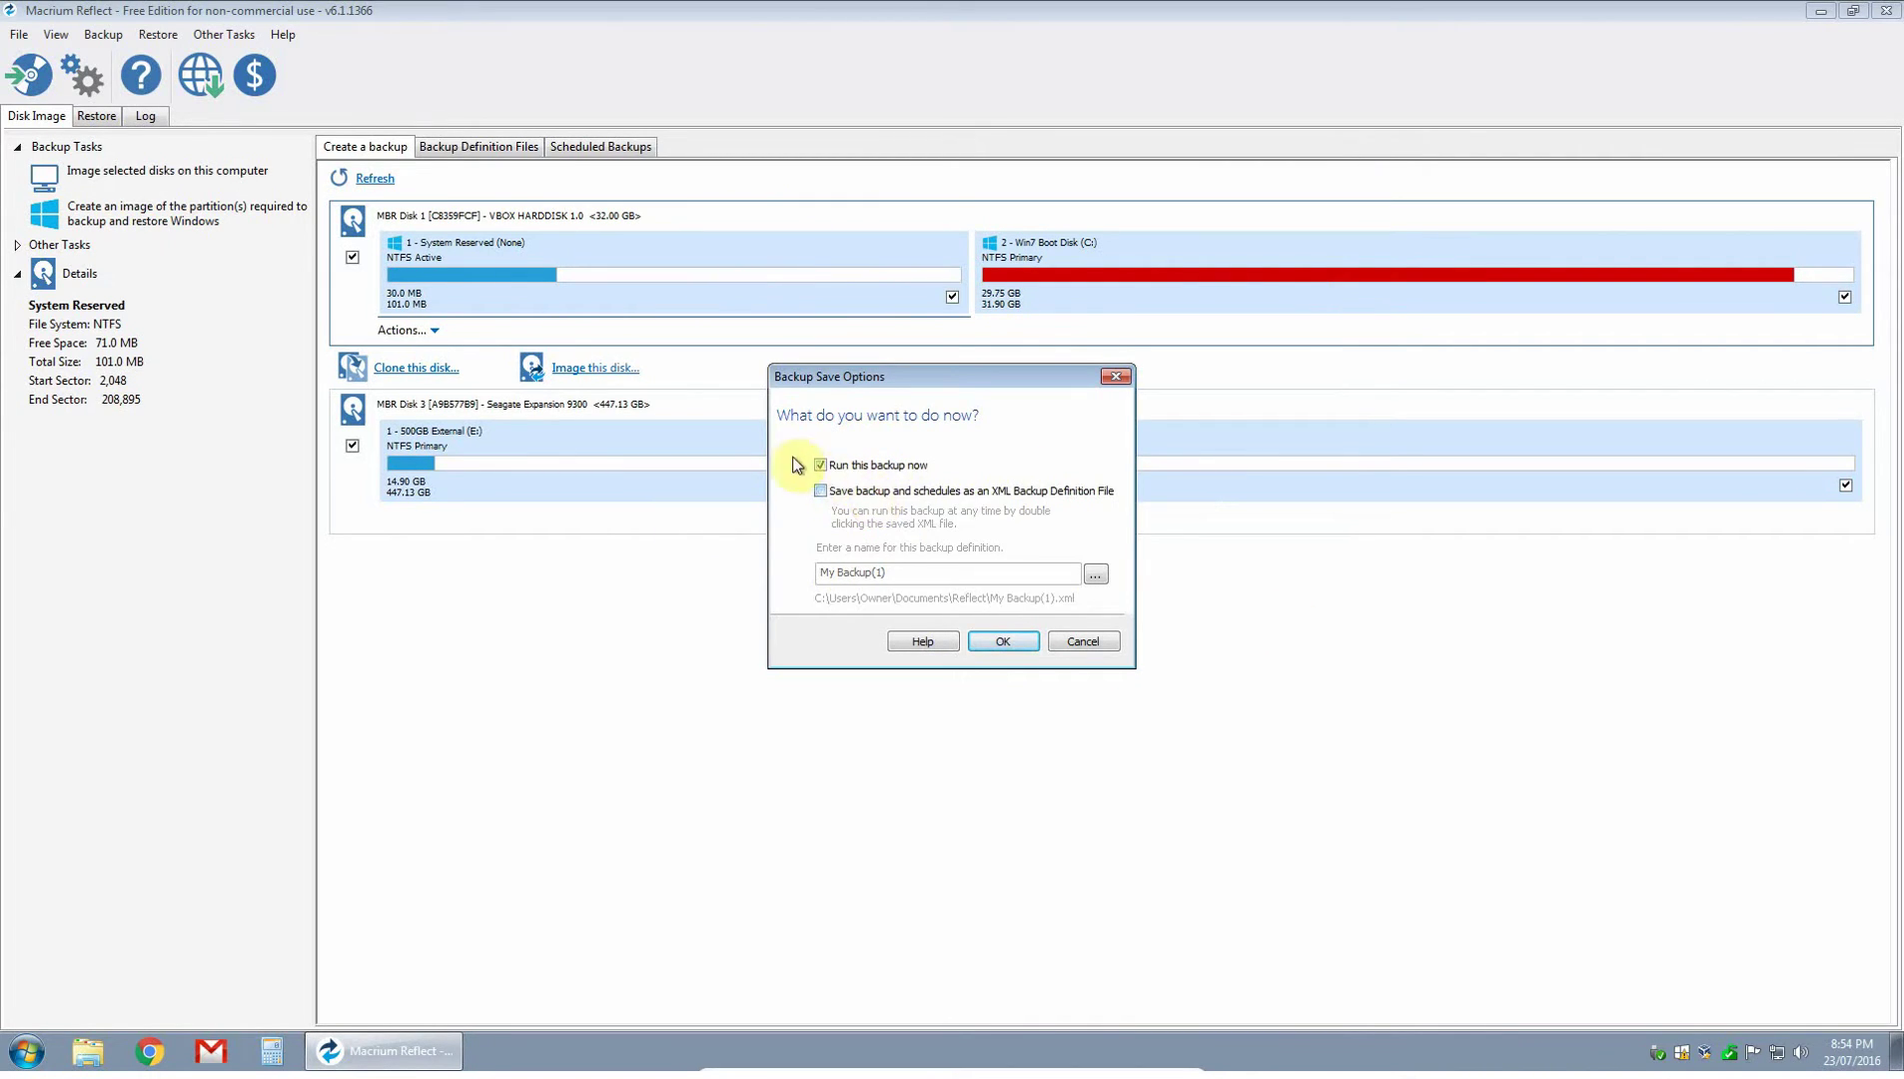
click(1001, 642)
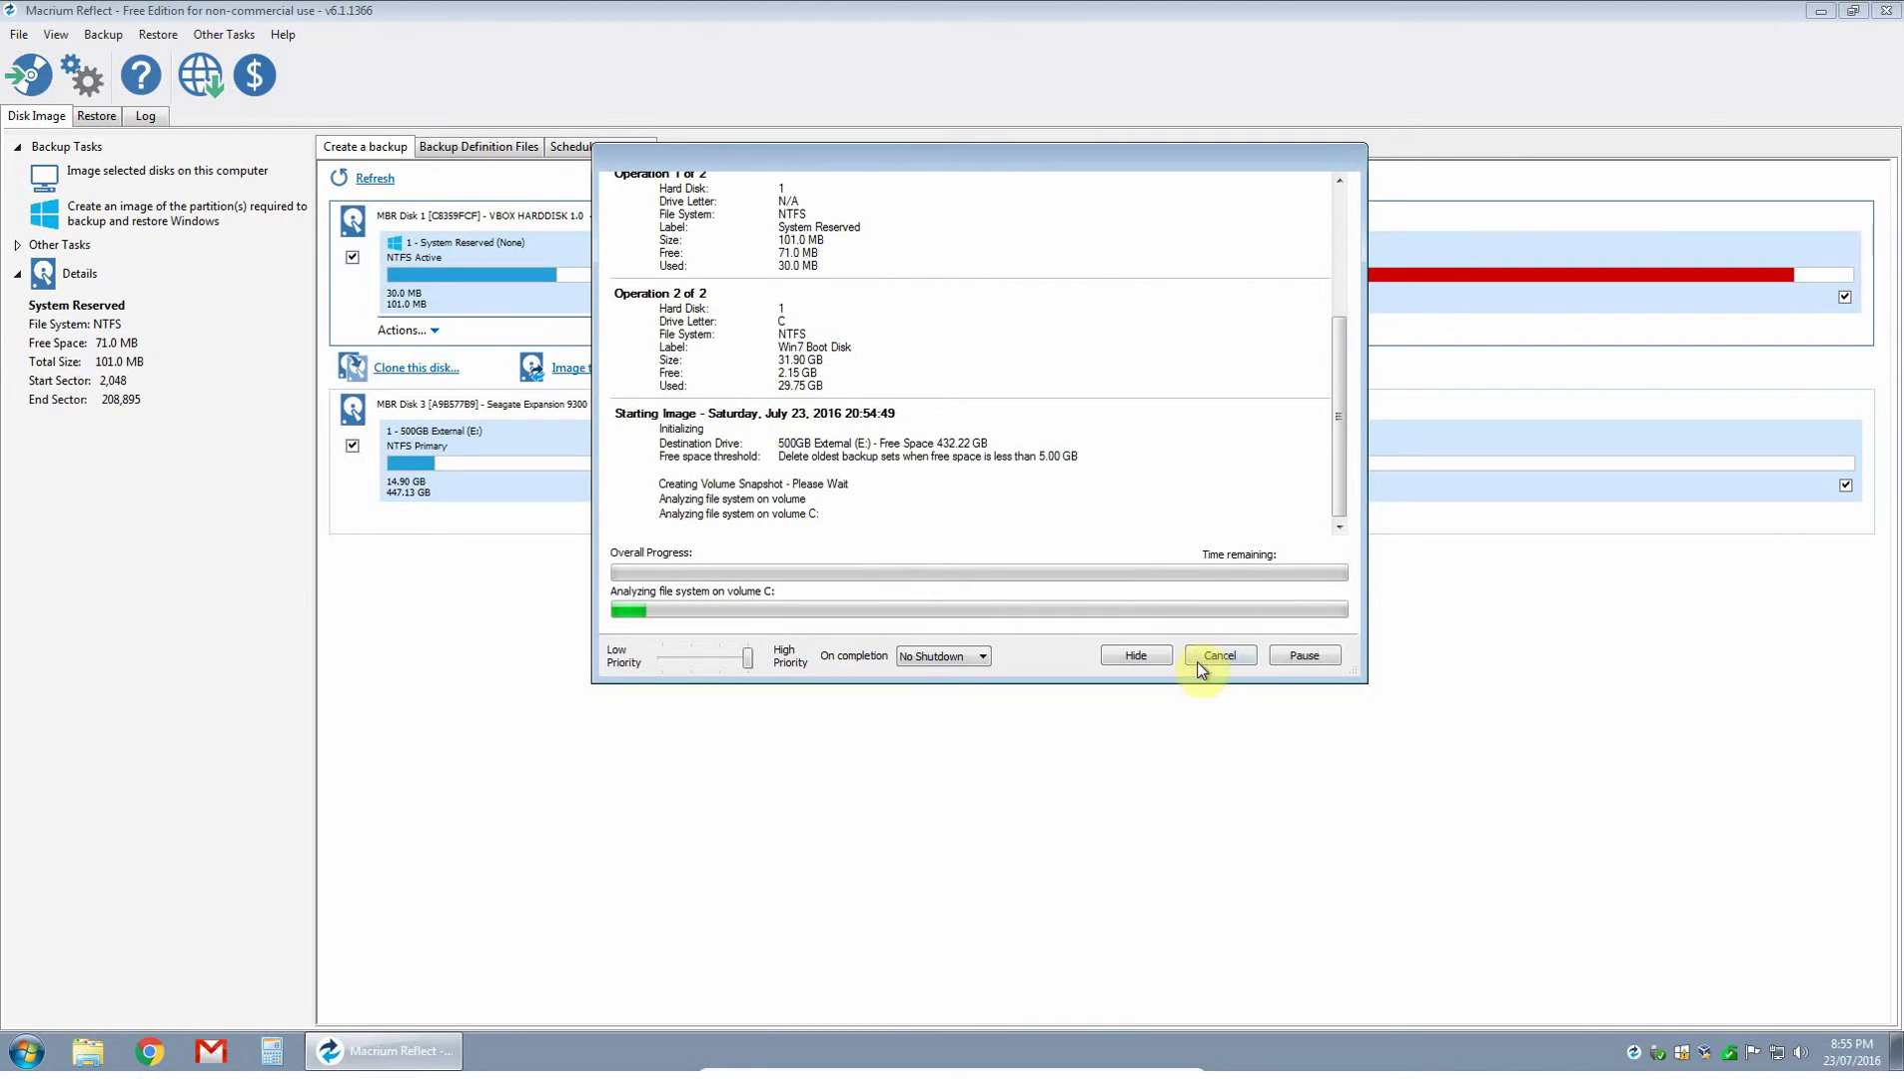
Step: Cancel the running disk image and close its progress window
click(1213, 656)
click(1030, 429)
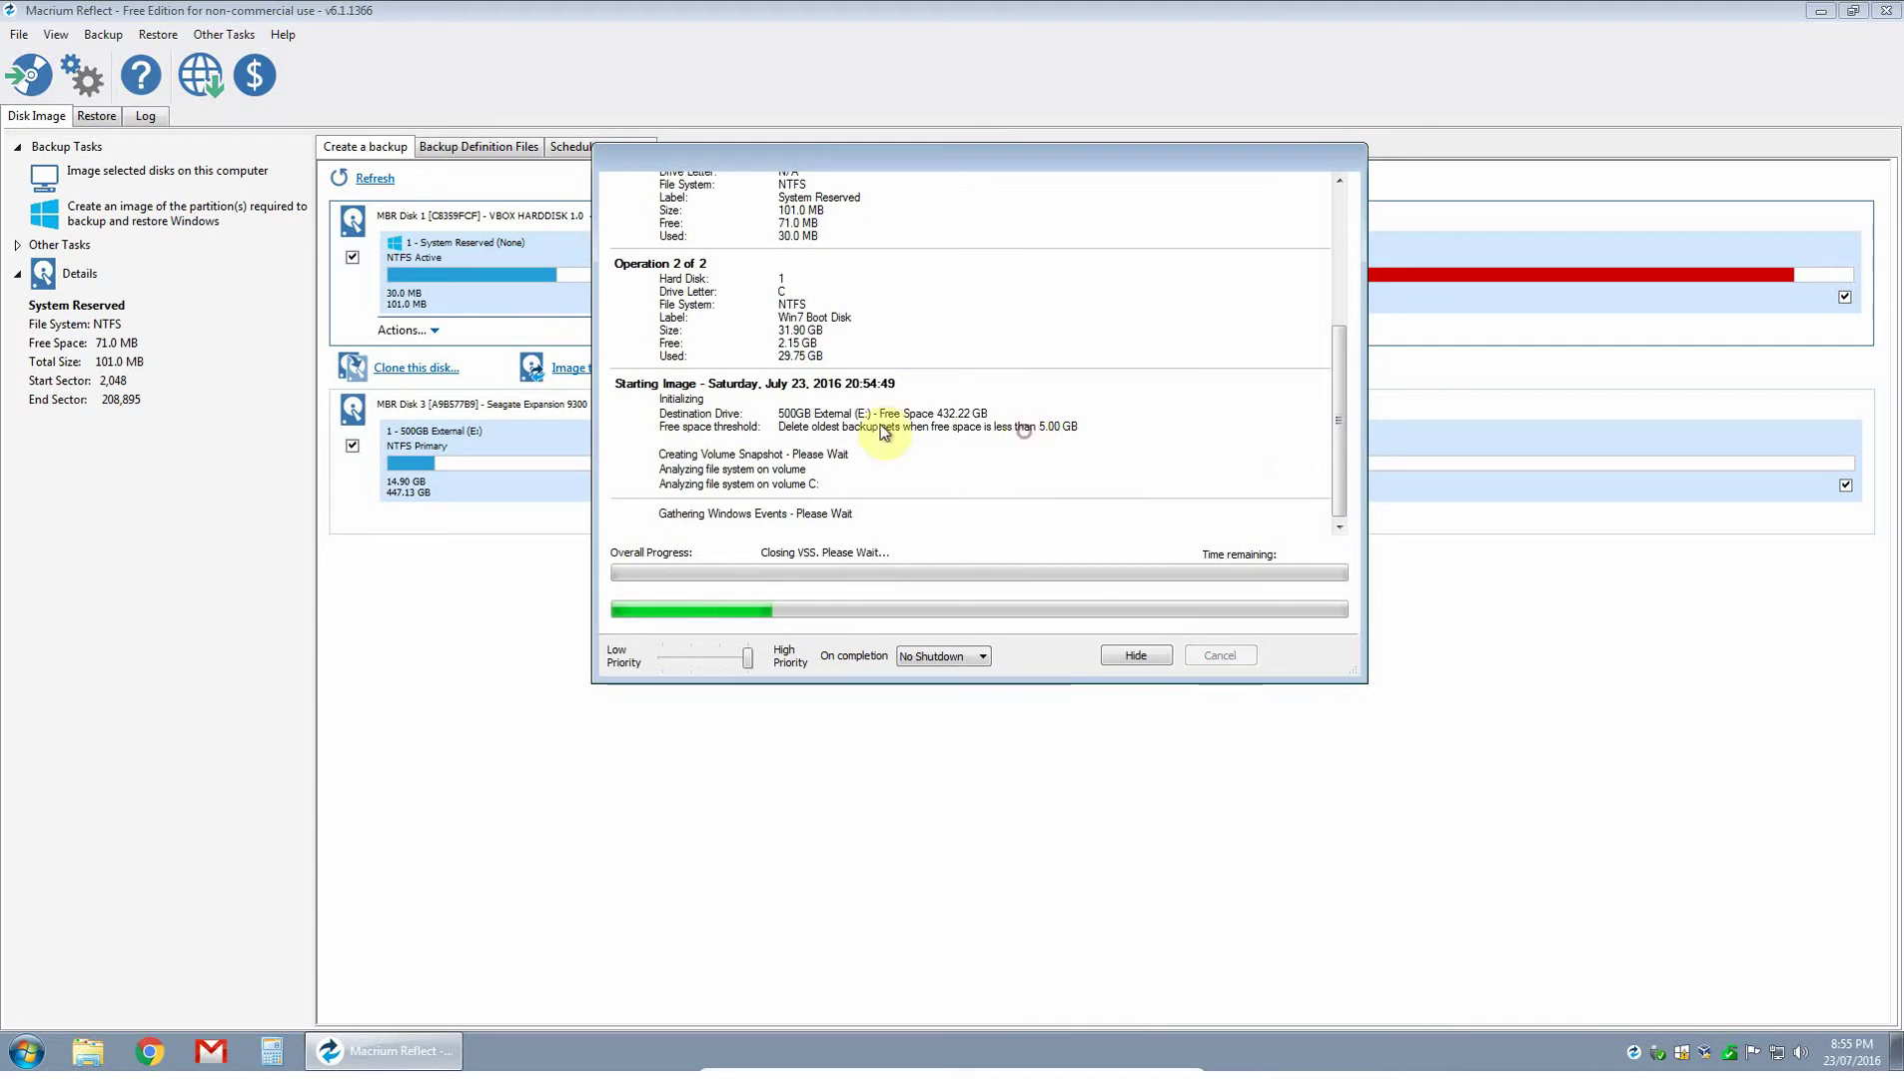
click(1219, 658)
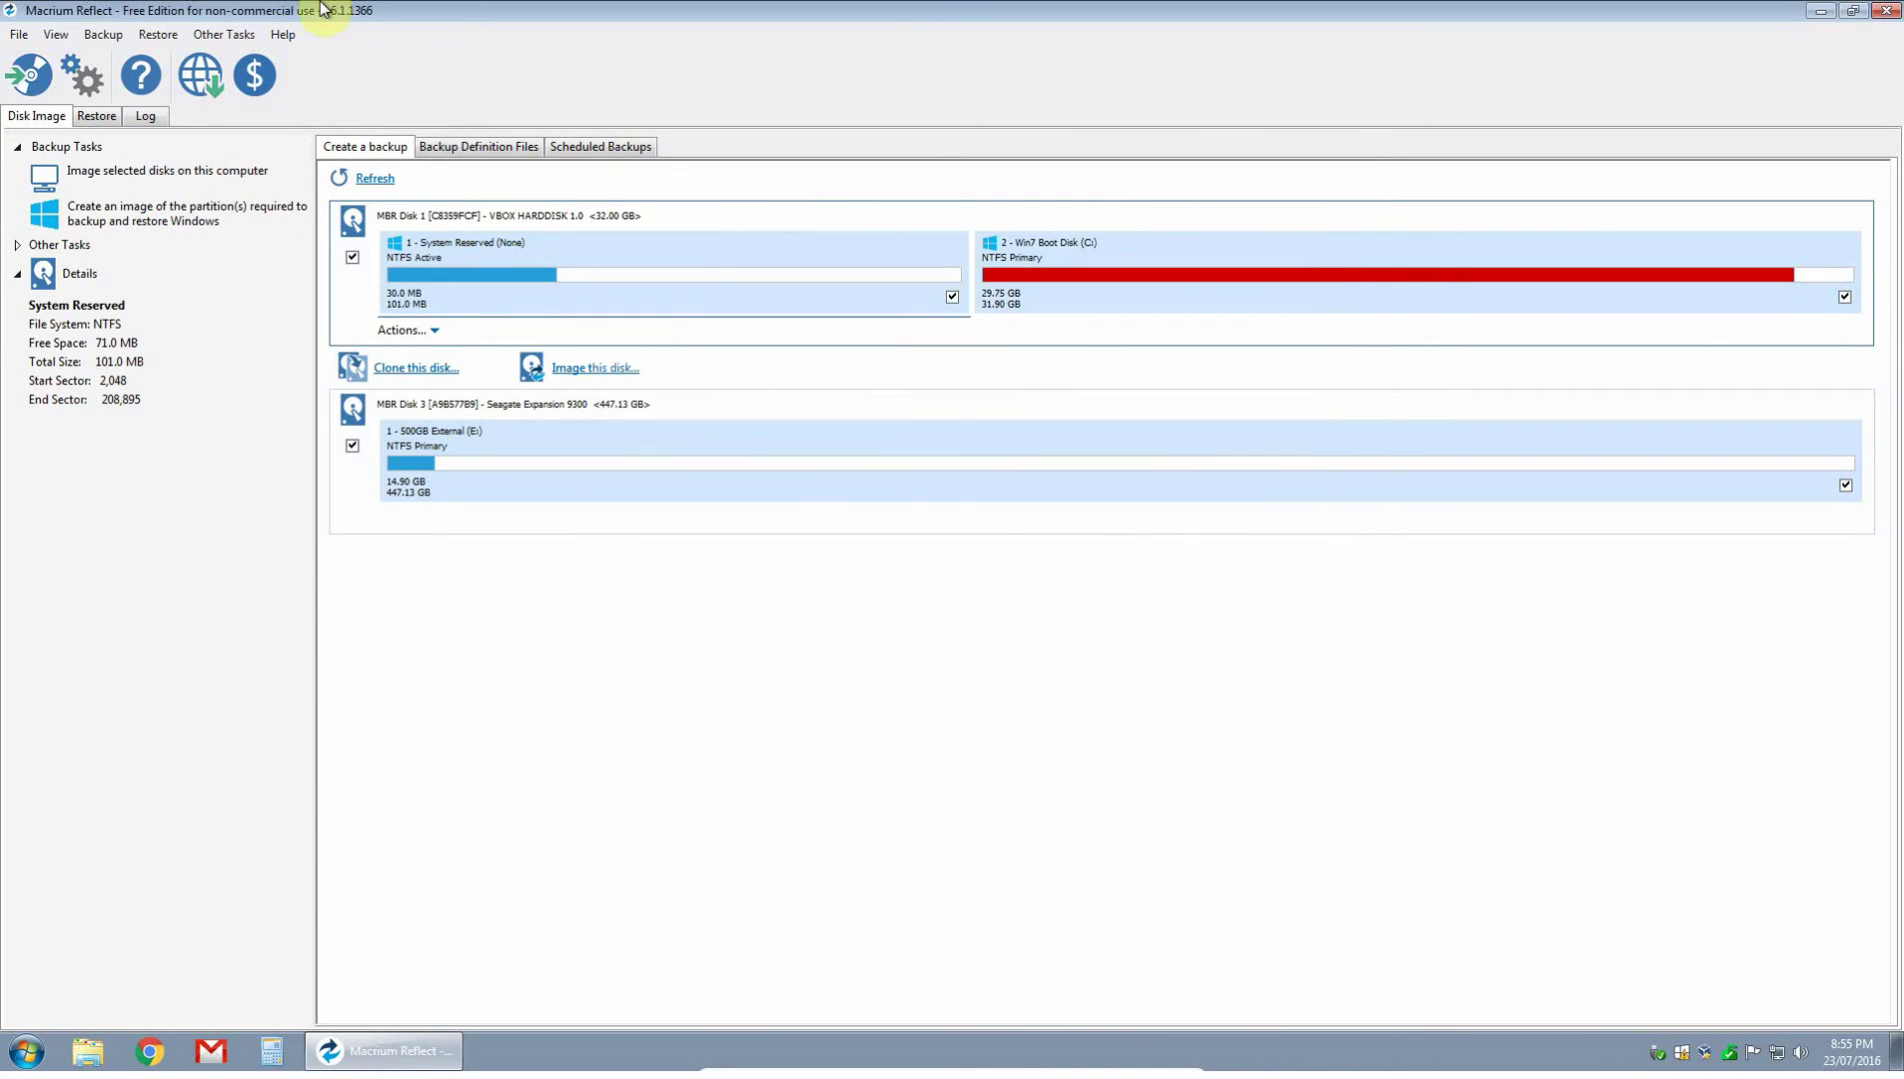
Step: Start creating rescue media with Windows PE 3.1, accept the listed drivers and advance to the Burn Rescue Media page
click(241, 40)
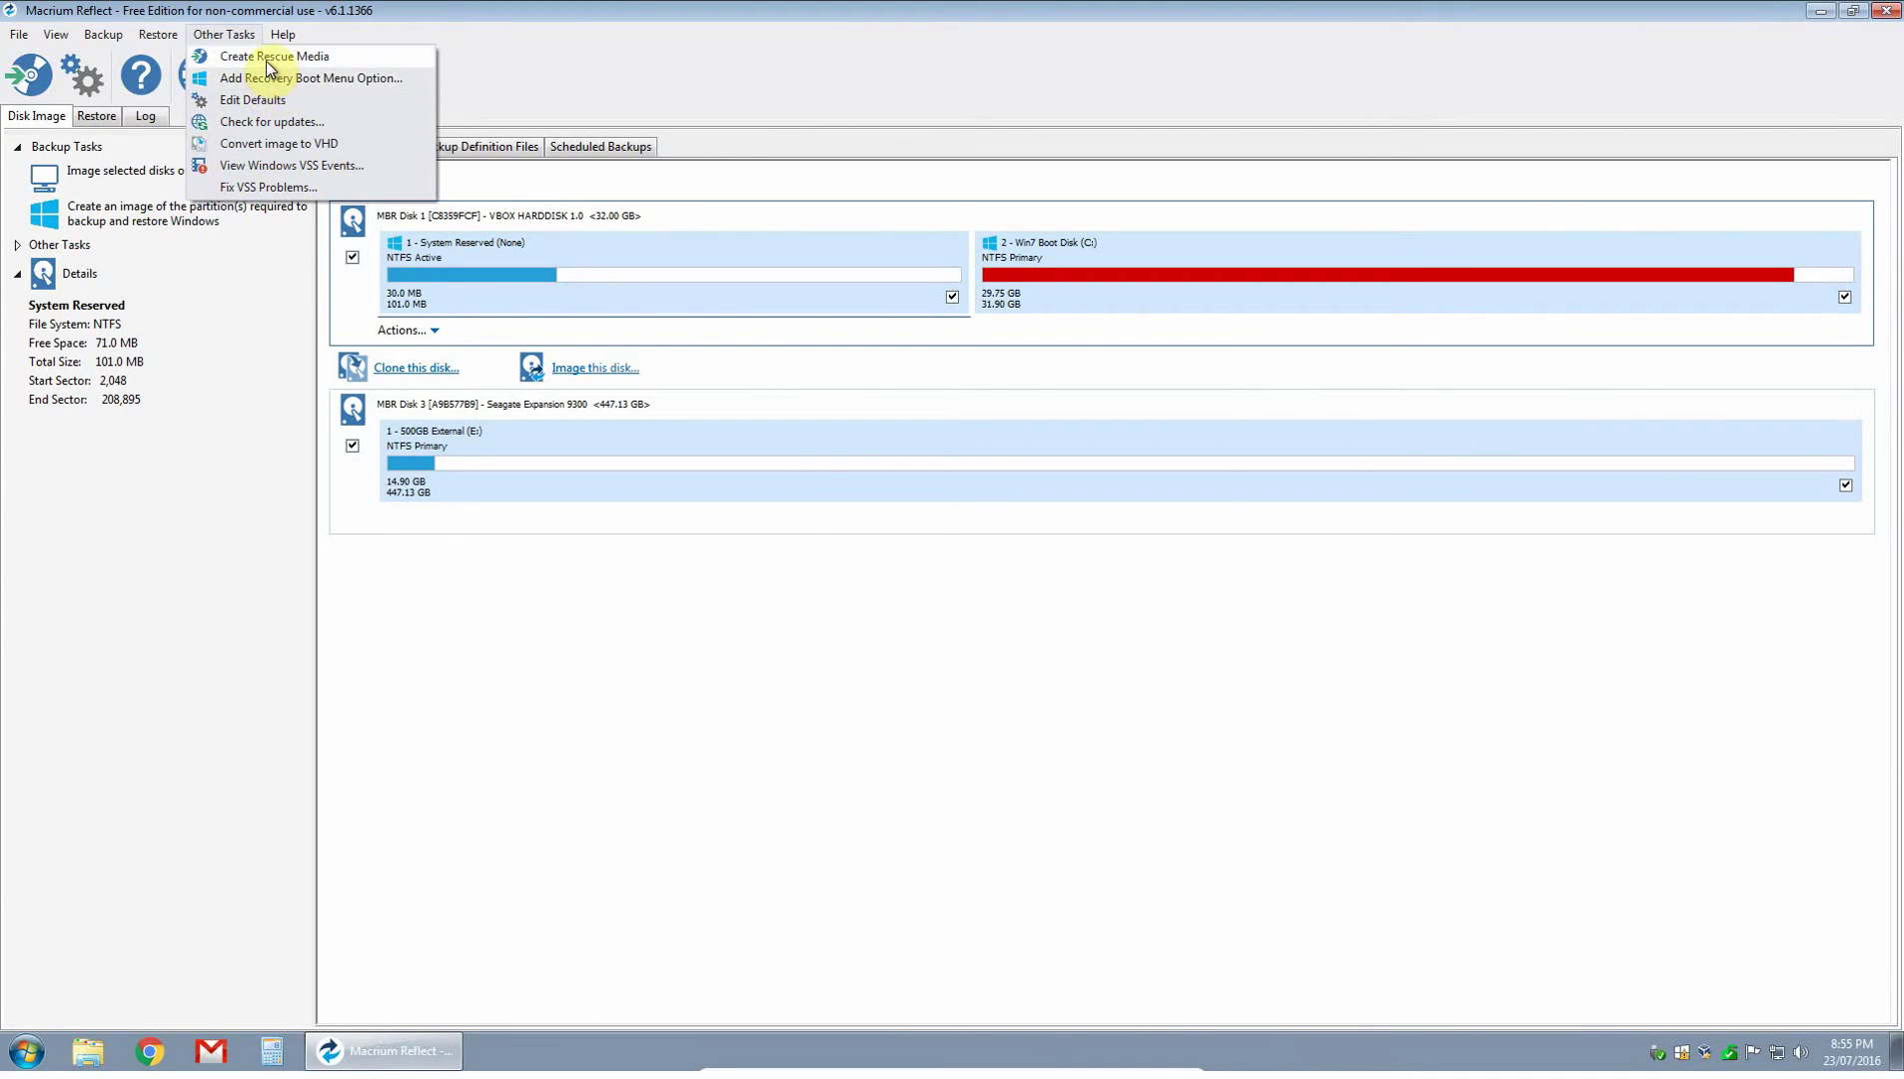
click(261, 56)
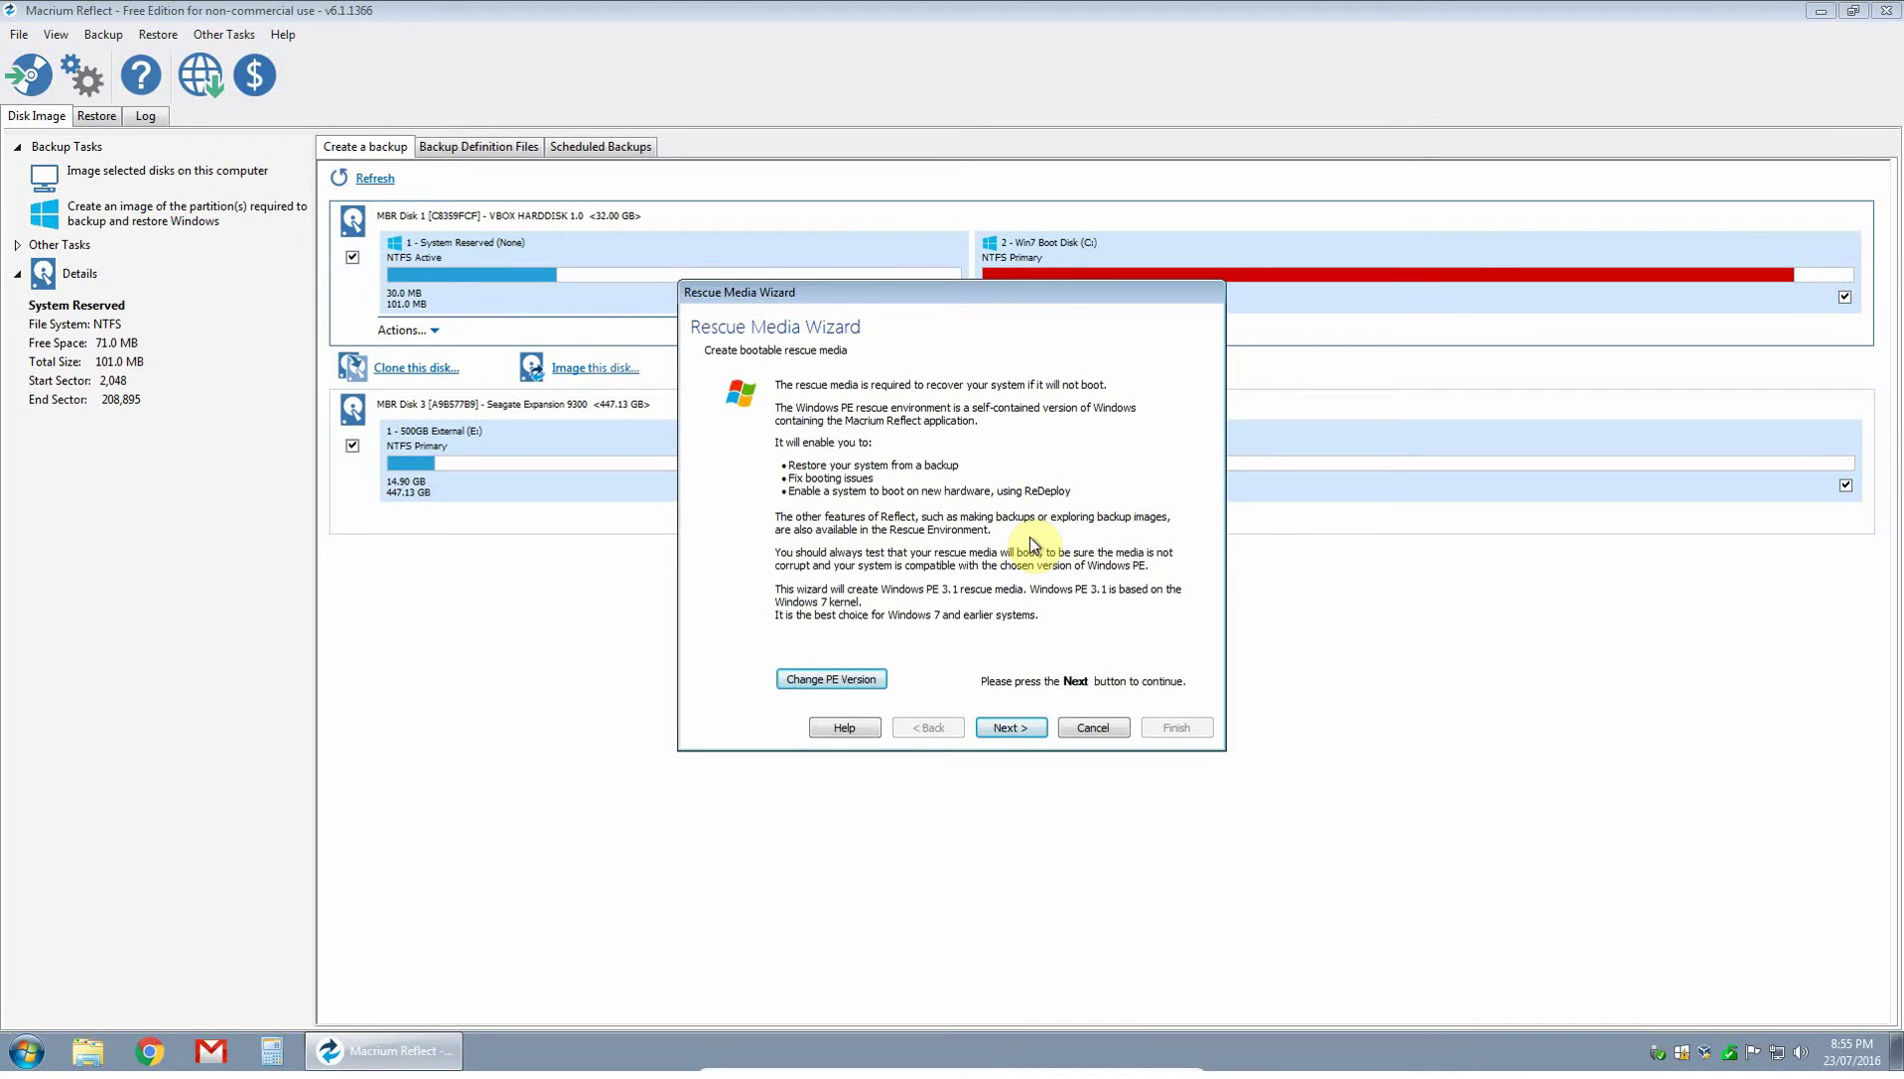
click(1018, 728)
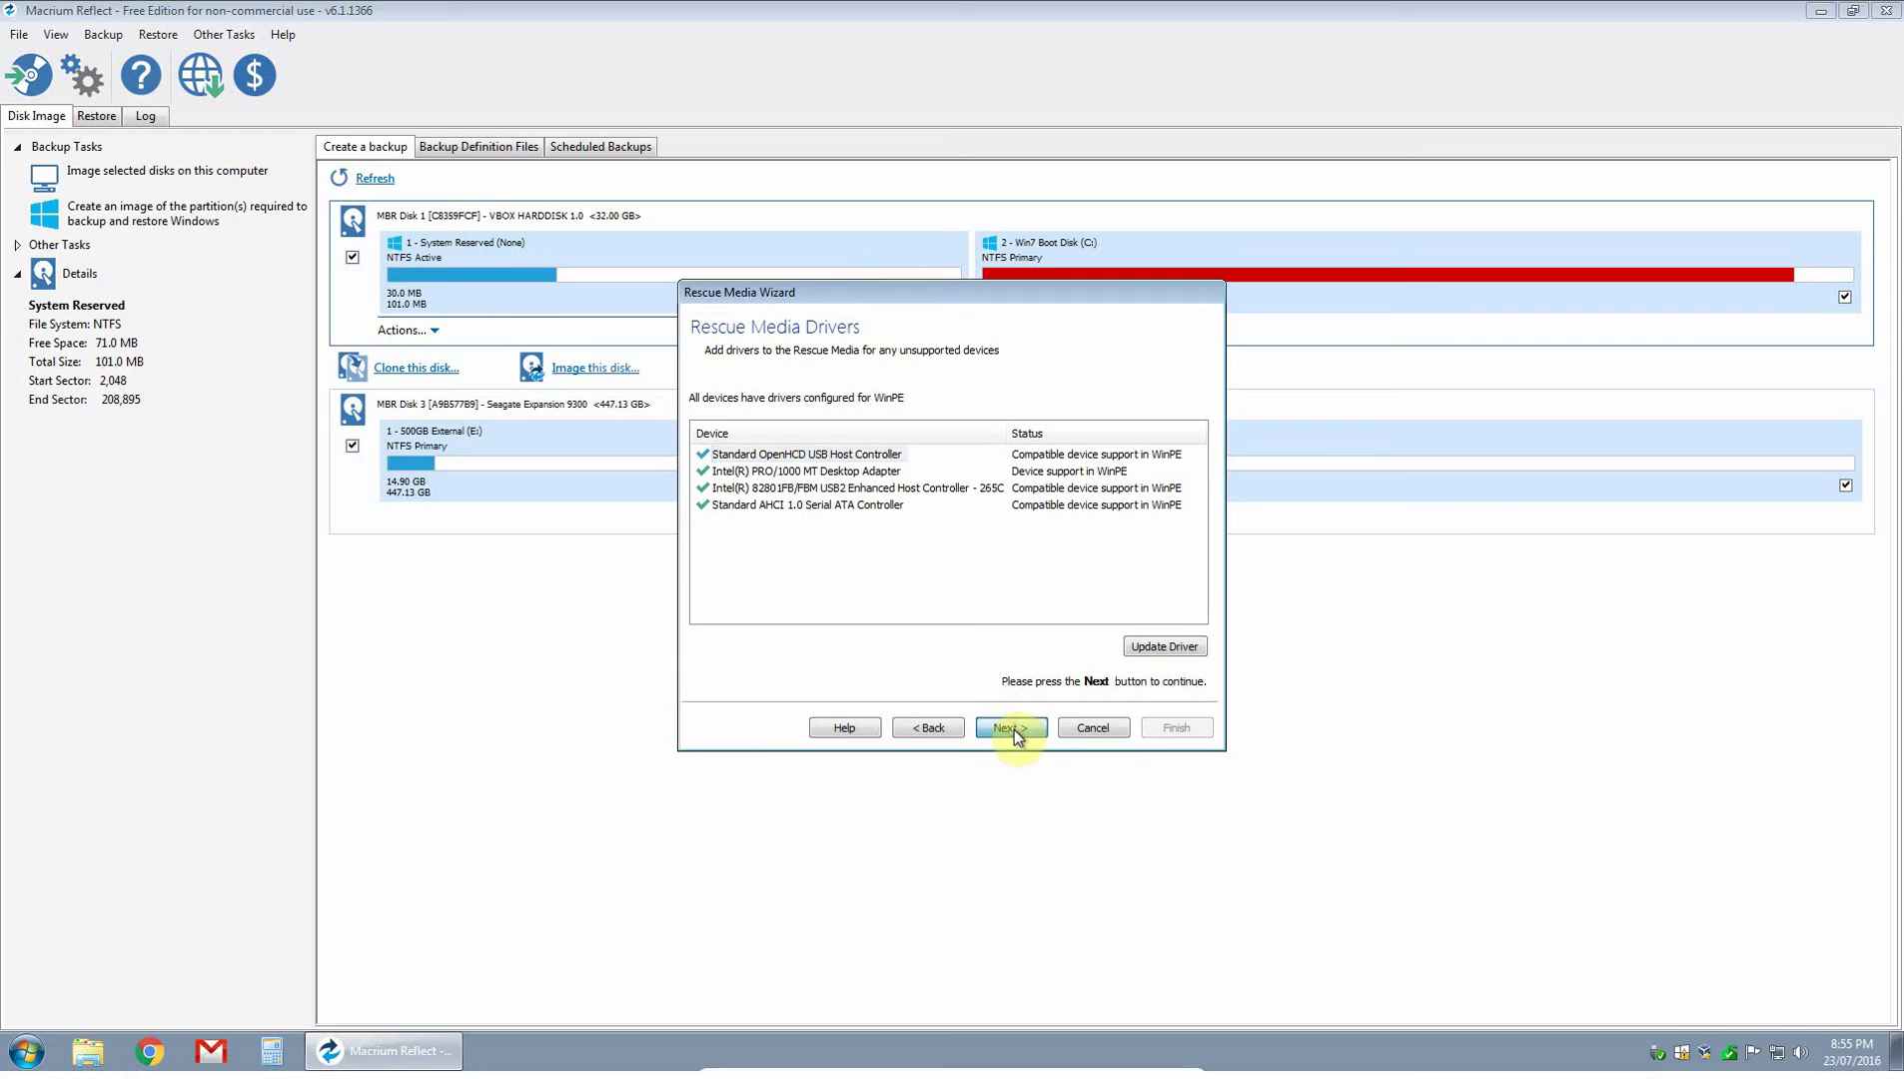
key(Return)
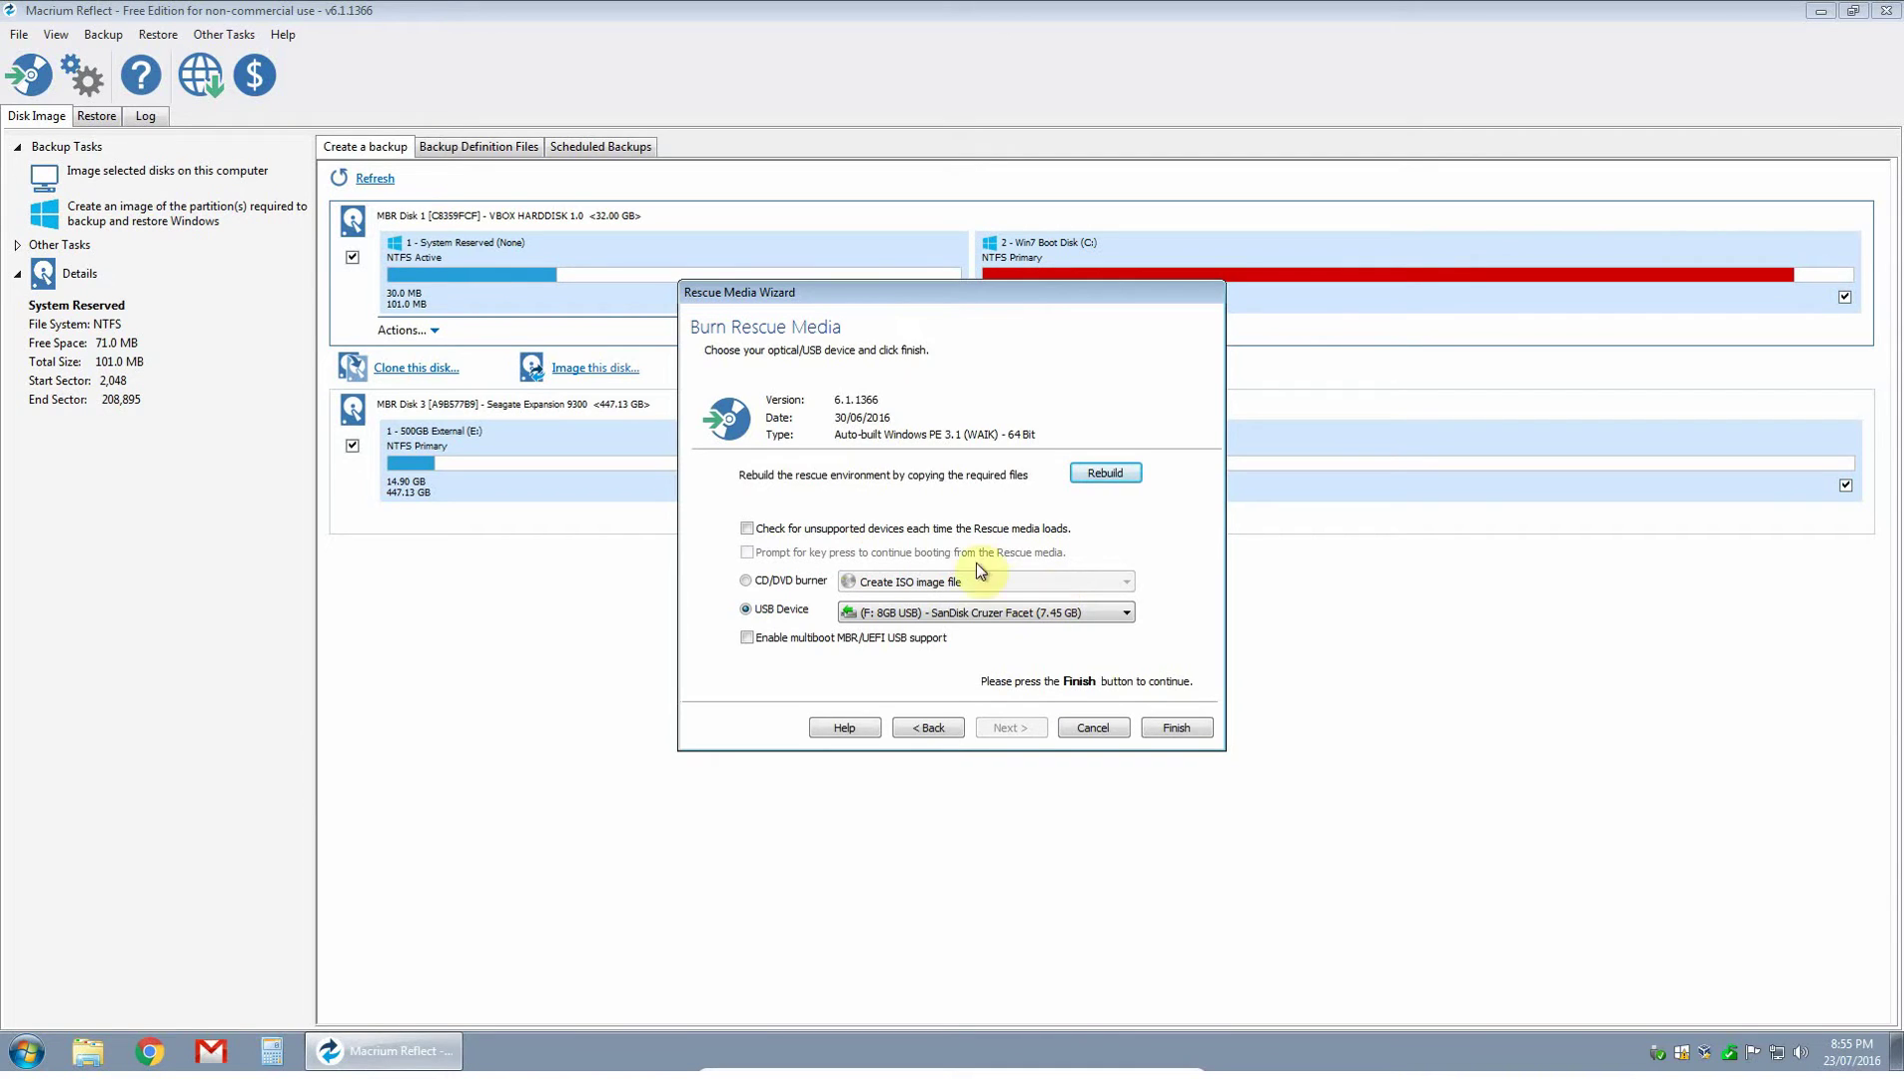
Step: Choose the CD/DVD burner target for the rescue media with the Create ISO image file option
click(770, 585)
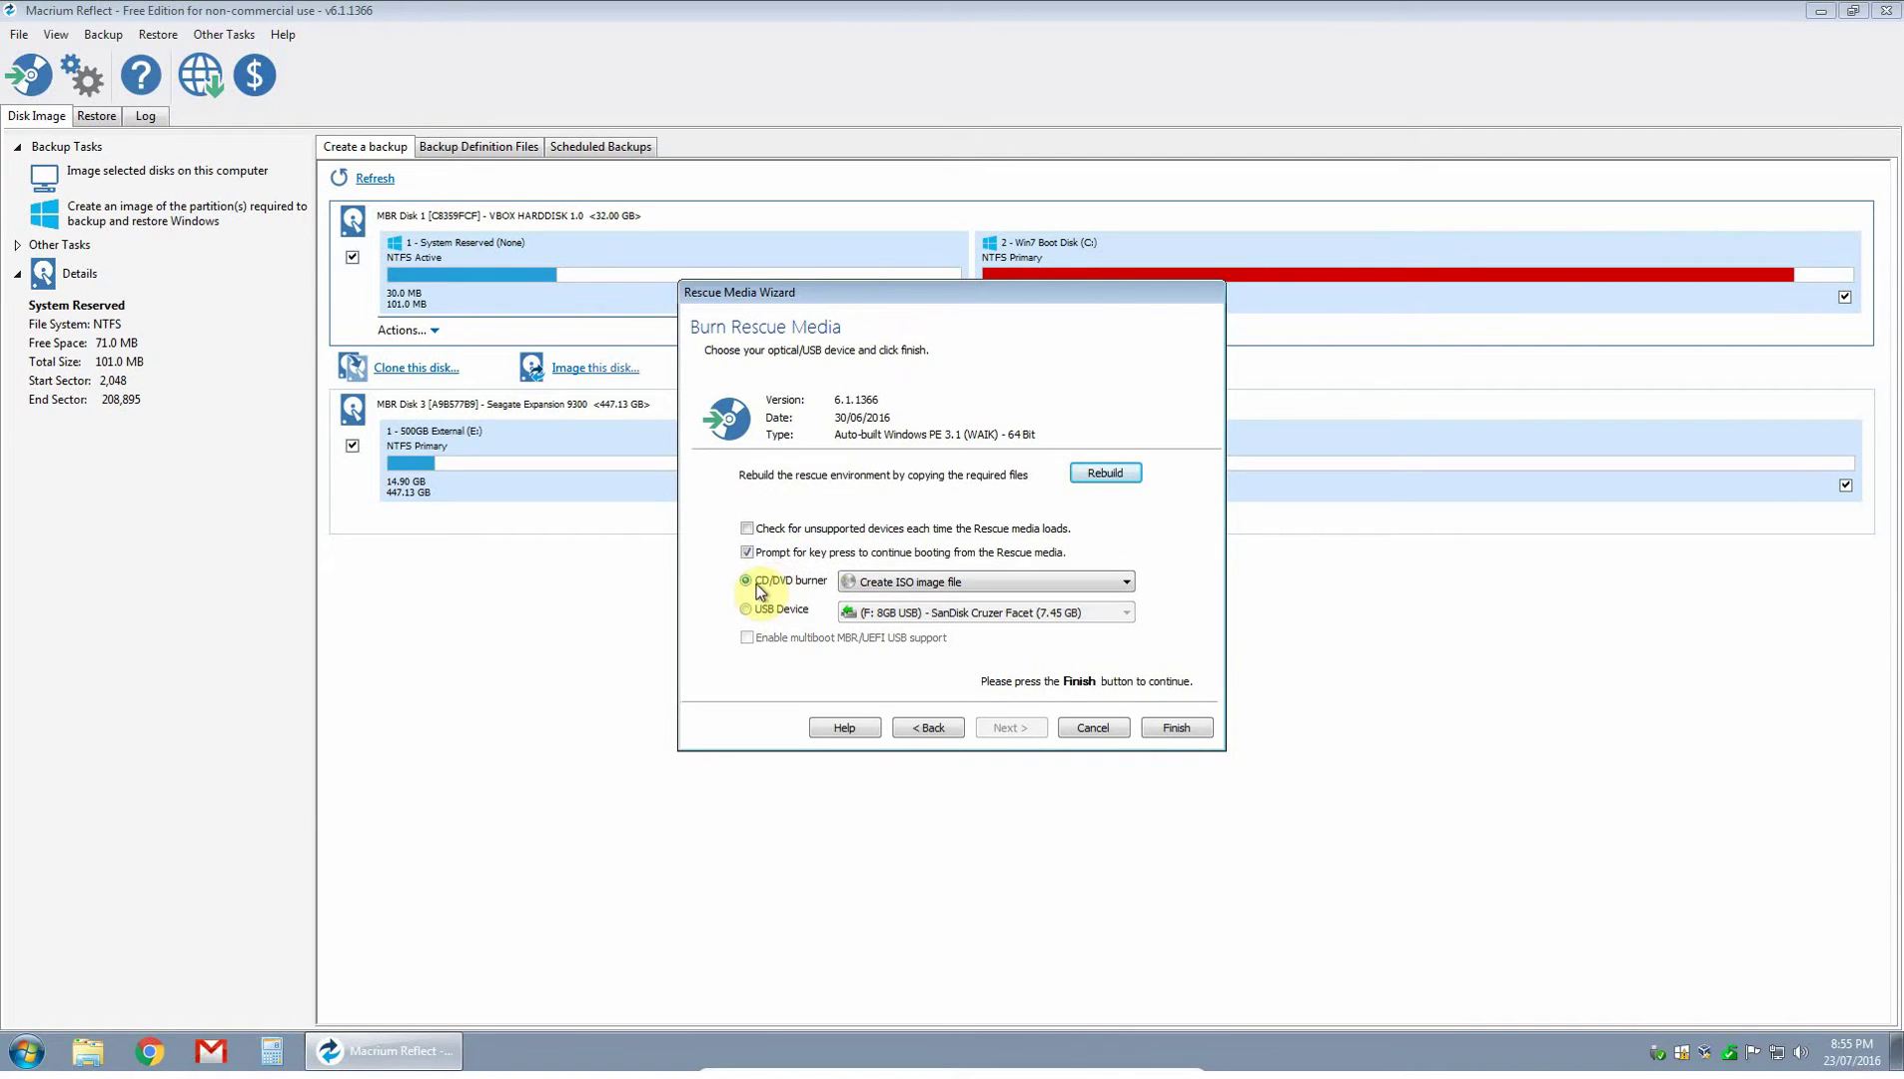
click(911, 582)
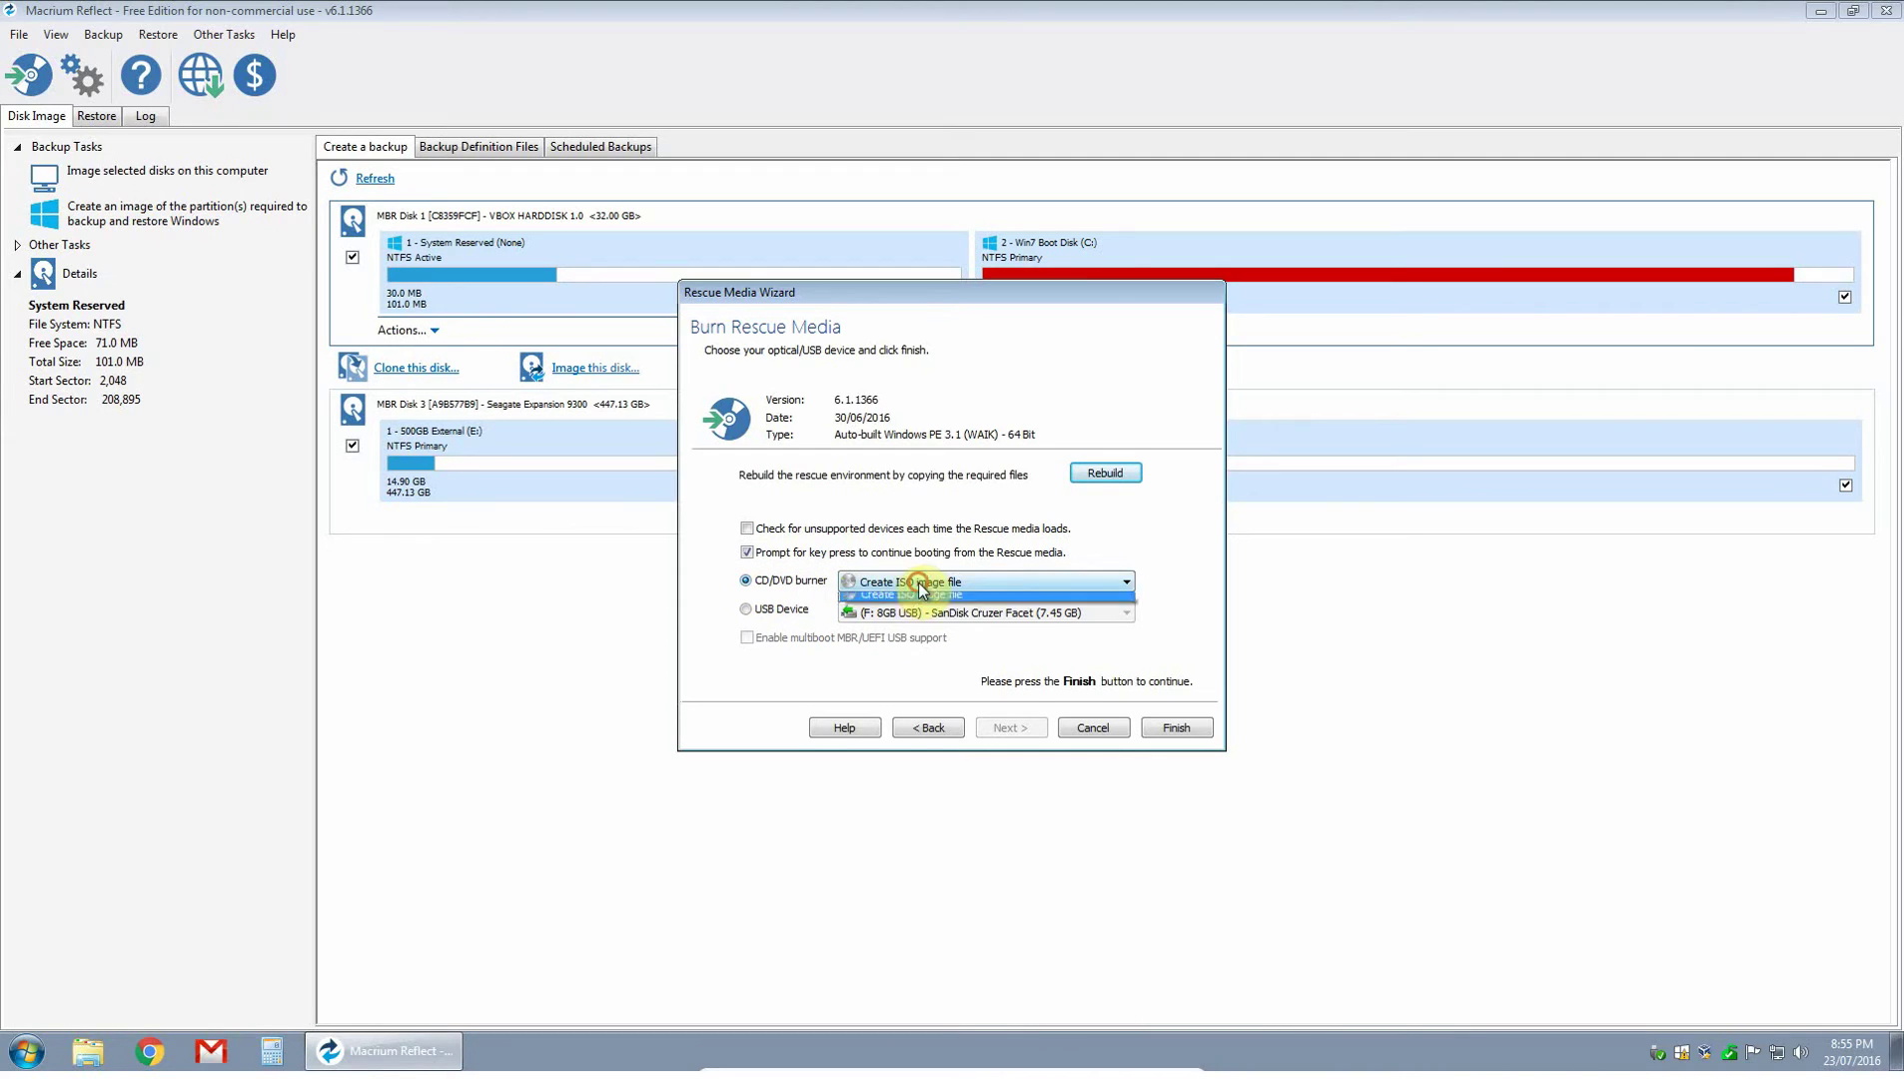
click(957, 599)
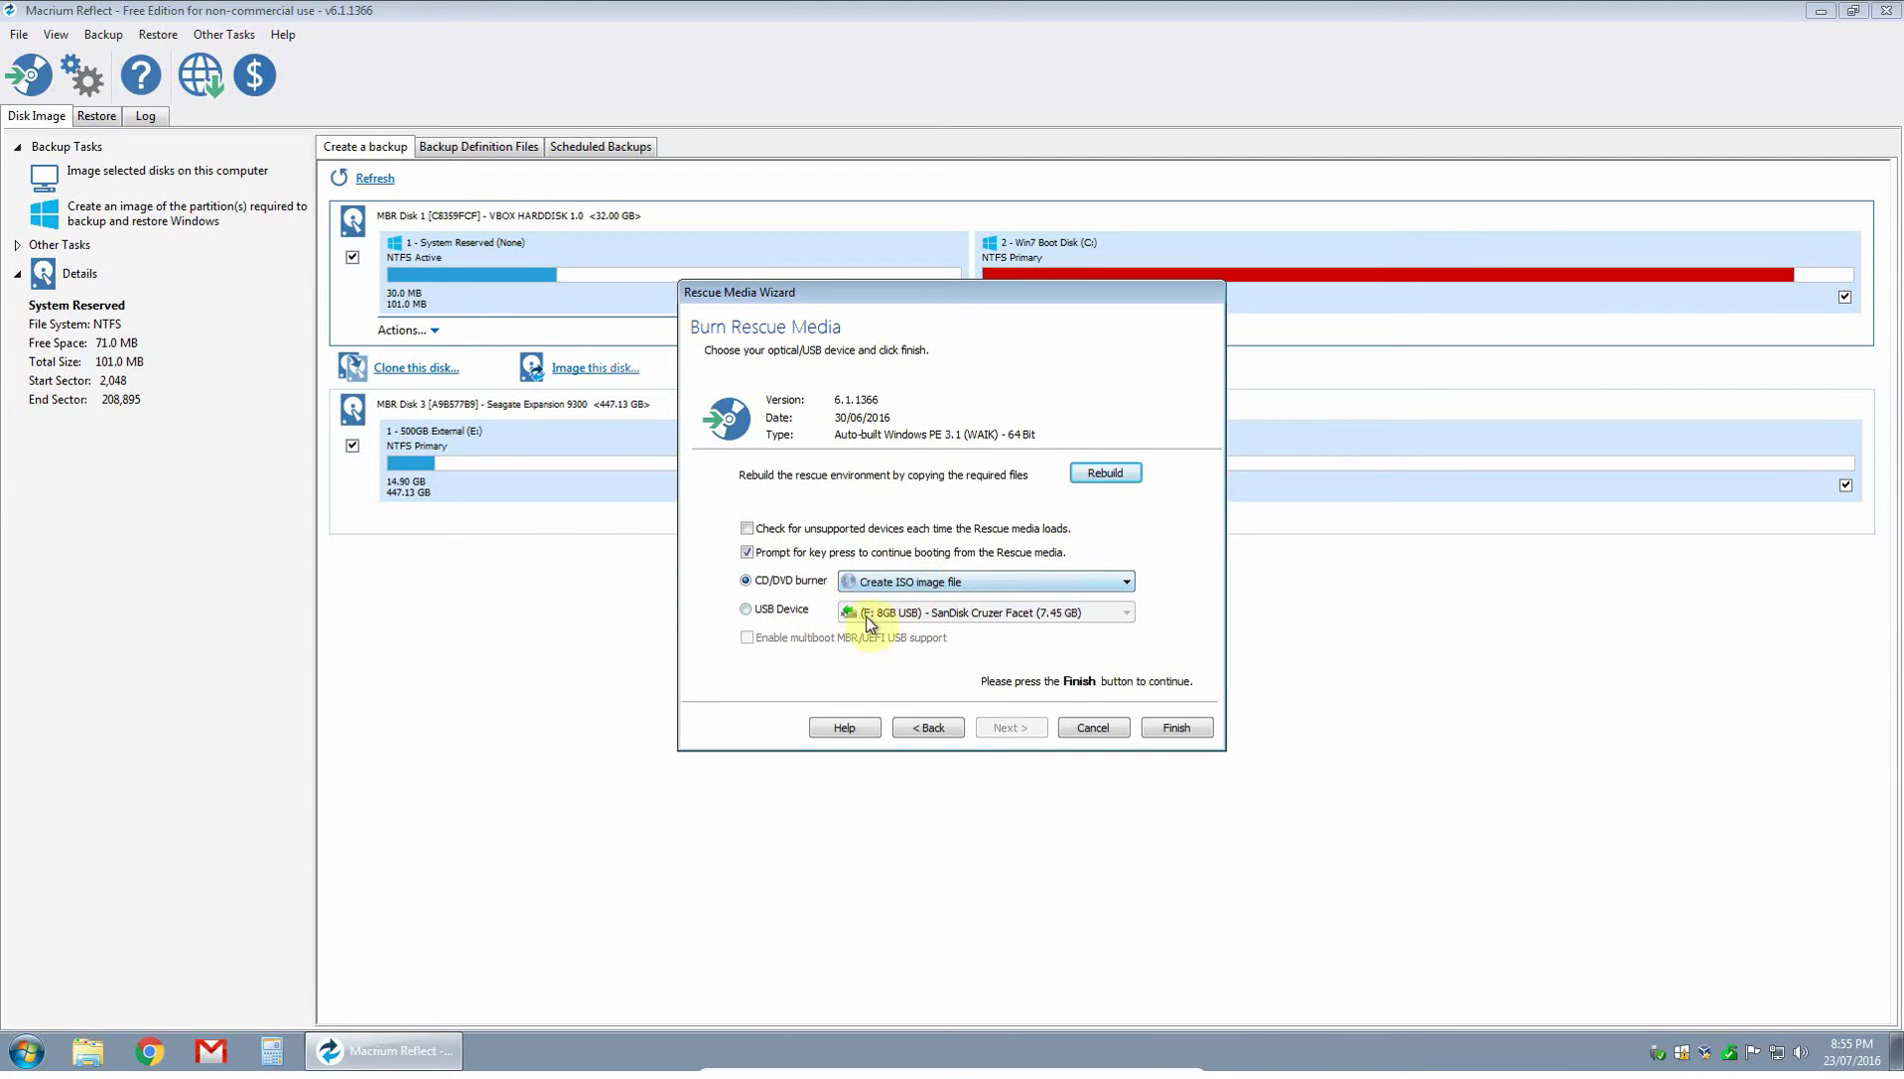
Step: Choose USB Device as the rescue media target, using the 8GB USB SanDisk Cruzer Facet (F:)
click(760, 612)
click(999, 613)
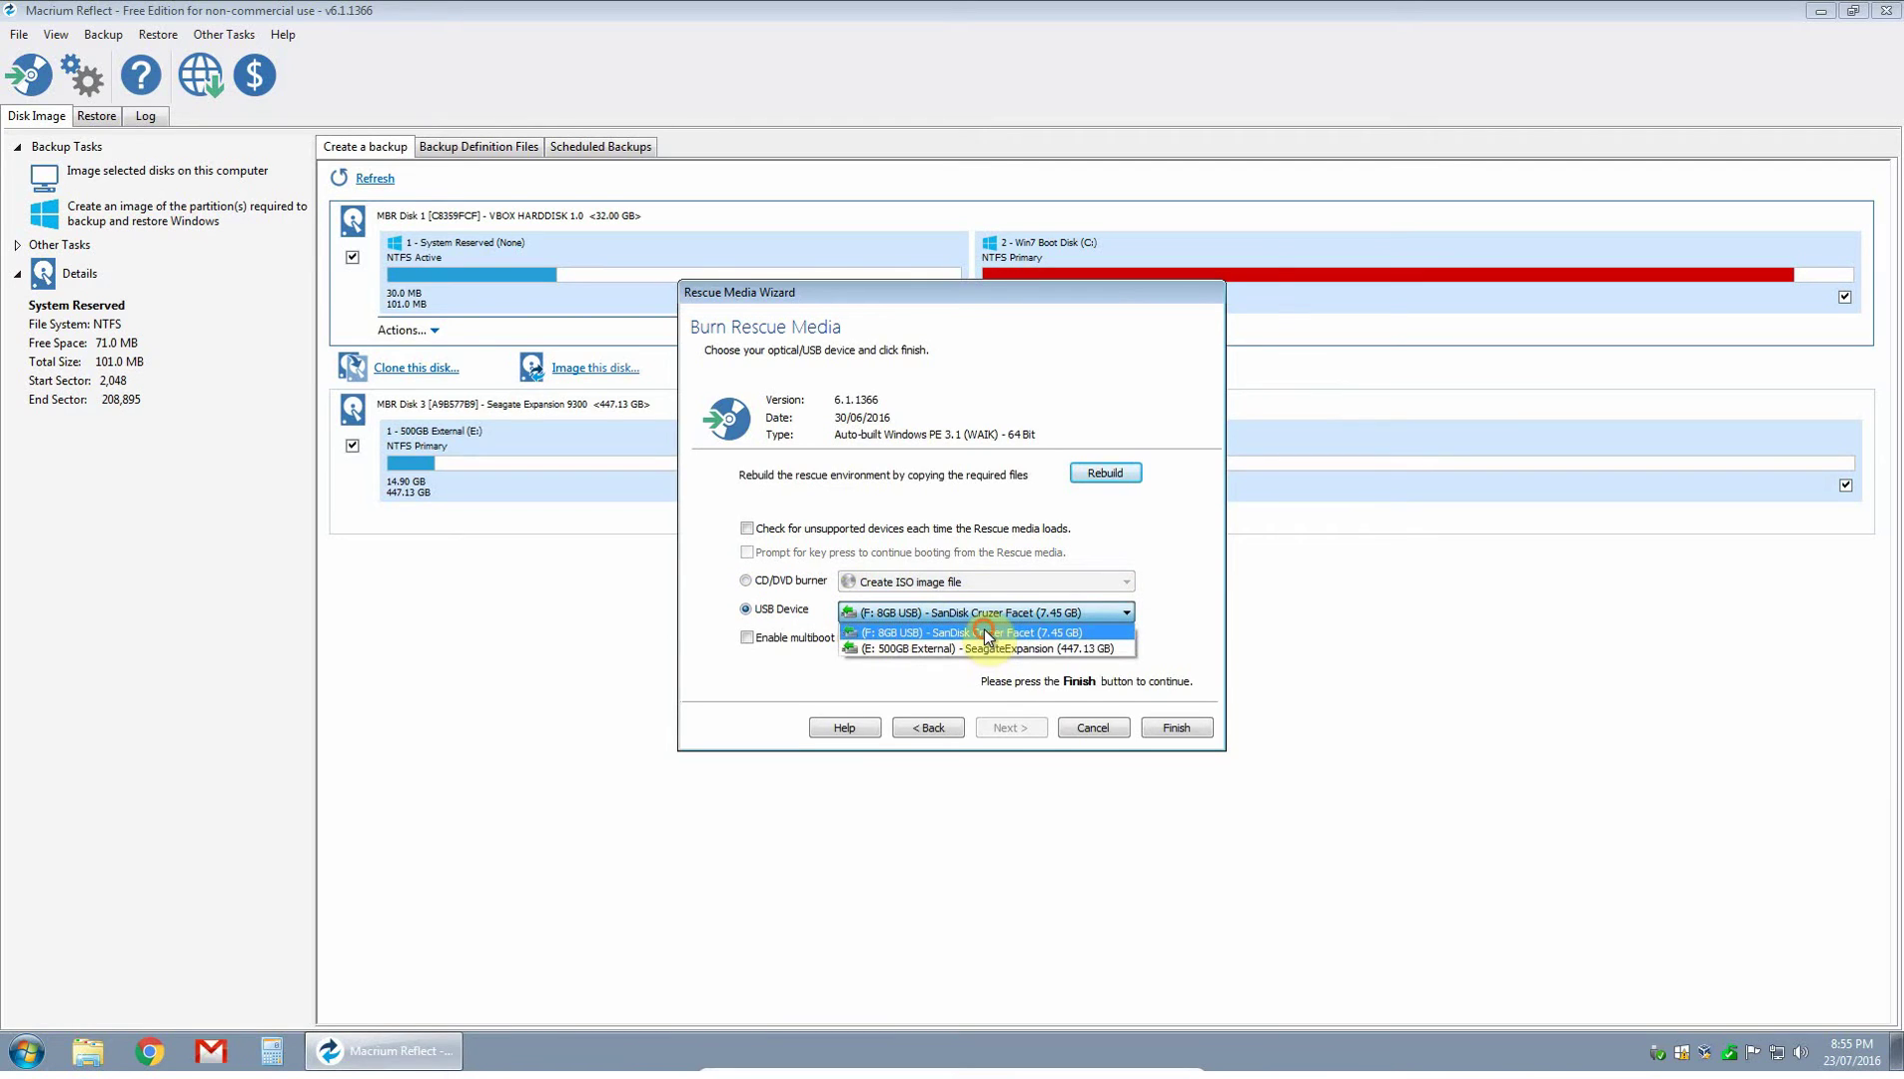
click(884, 613)
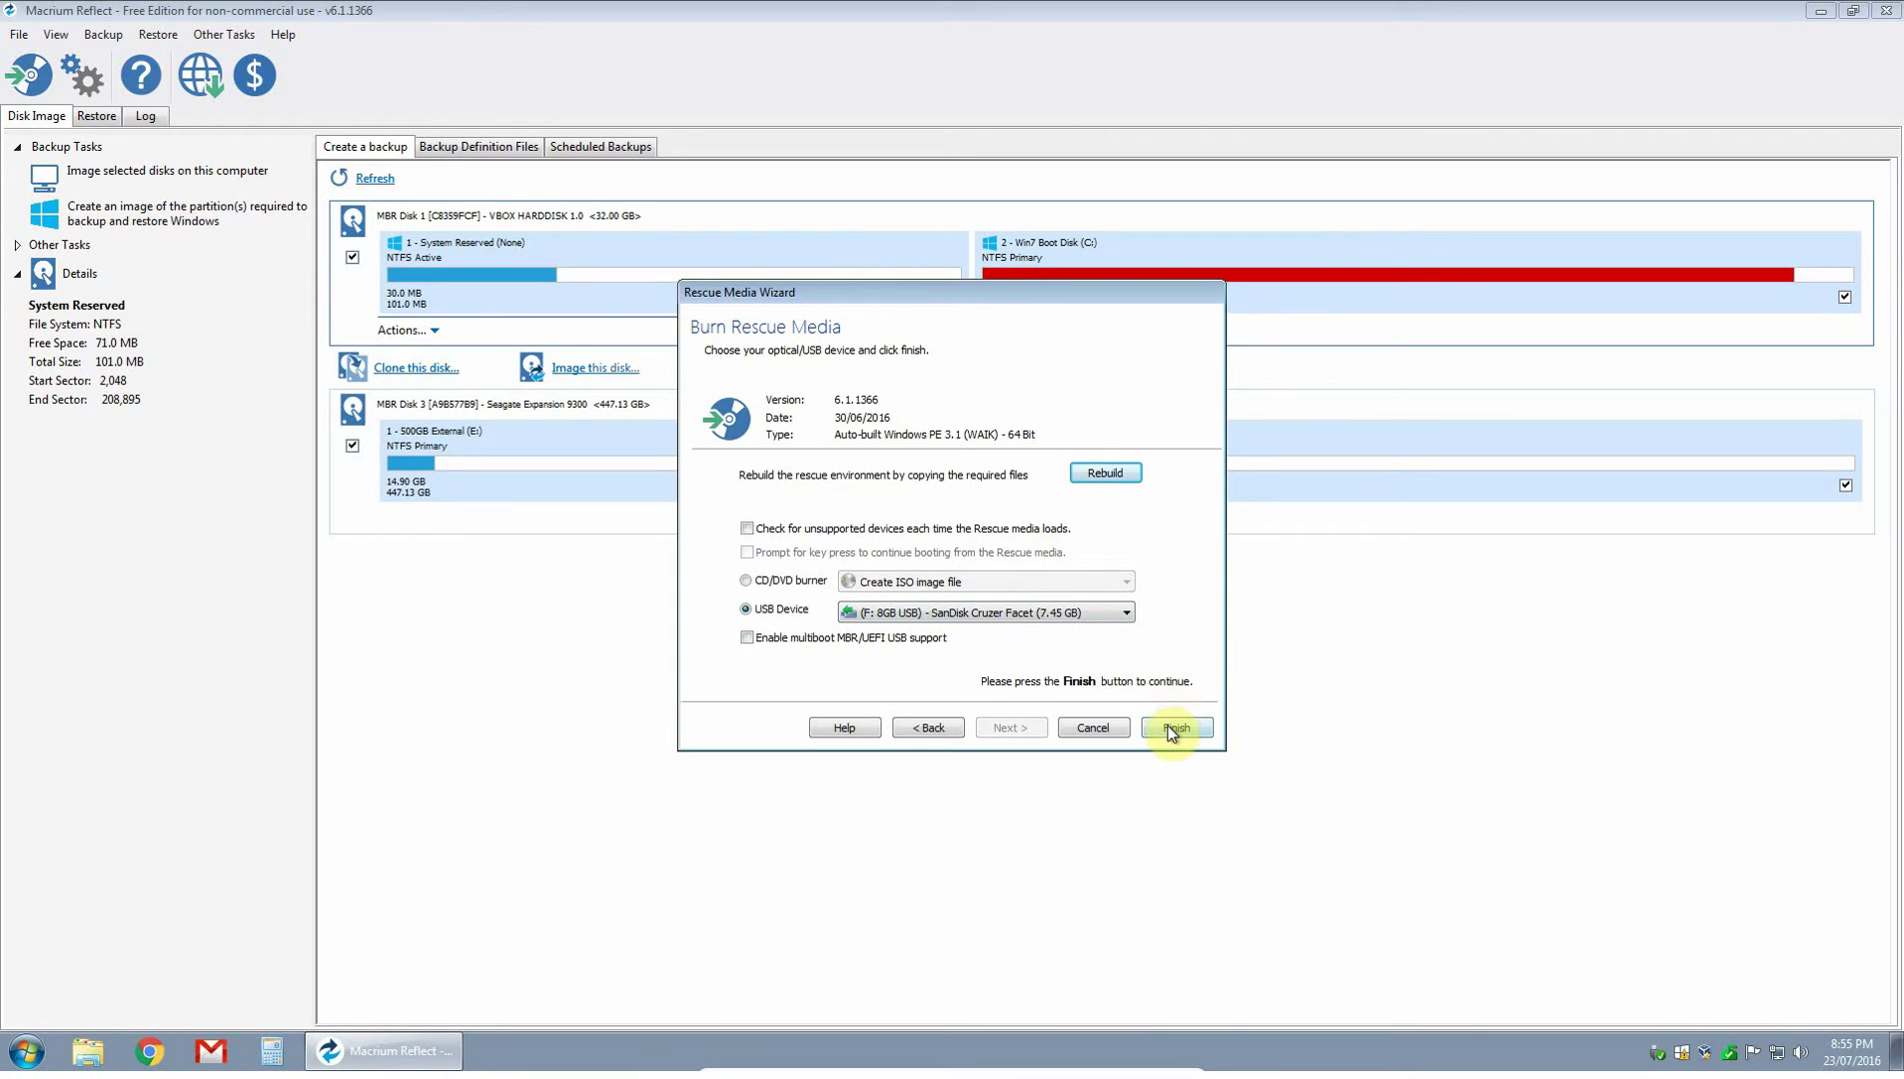
Step: Cancel the Rescue Media Wizard and close Macrium Reflect
click(1089, 727)
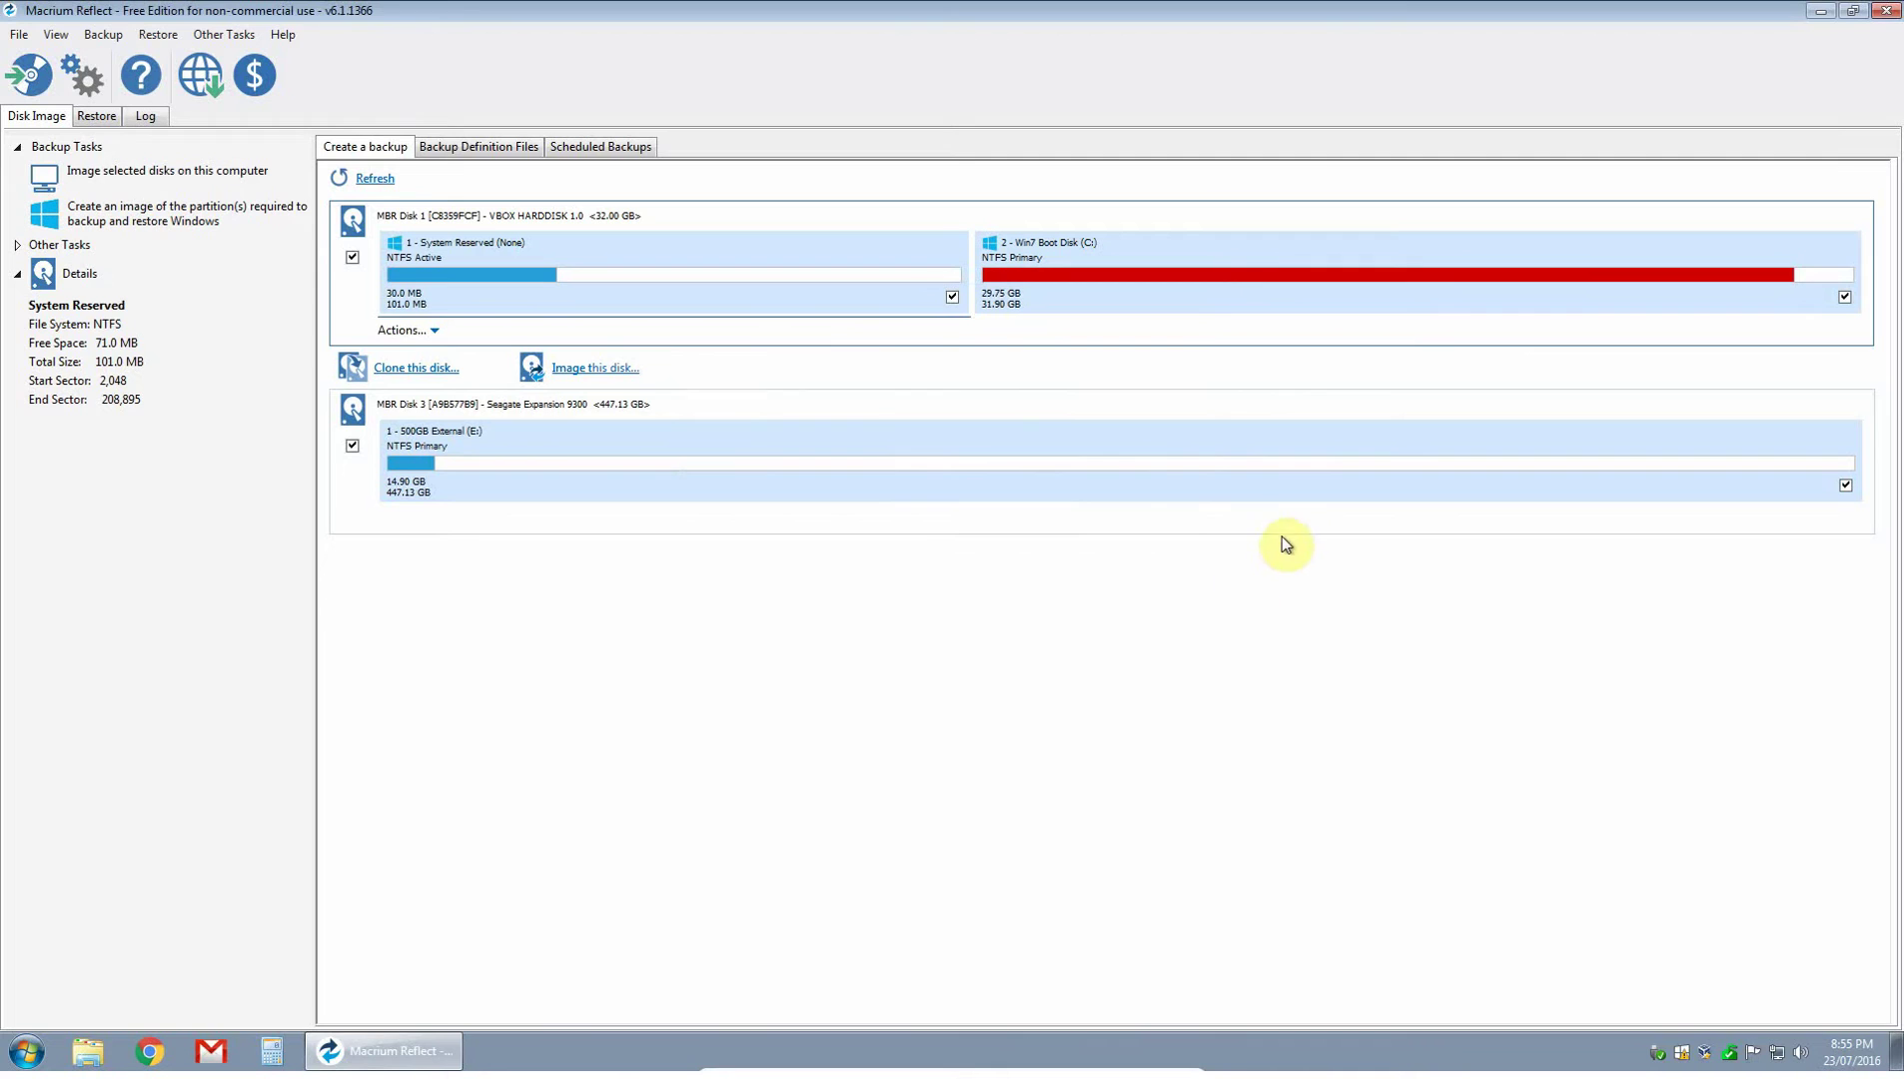
click(1887, 10)
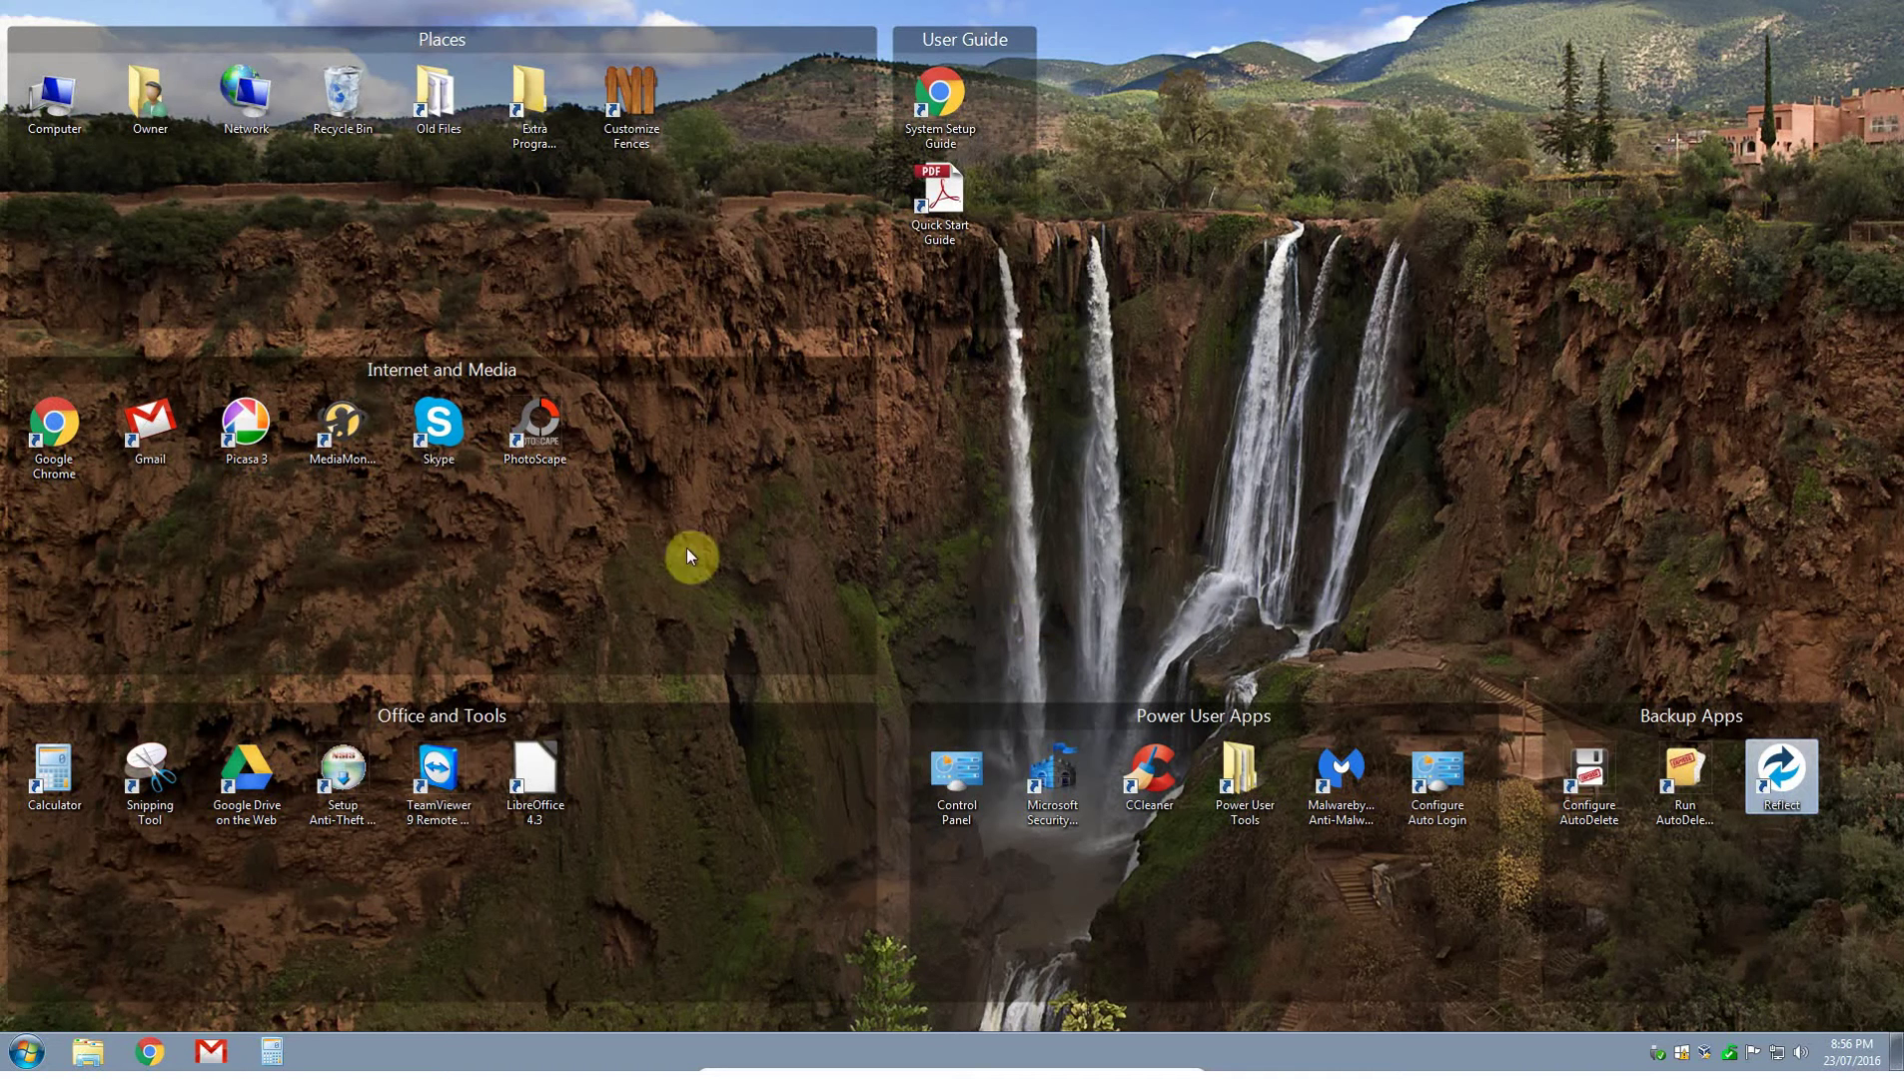
Step: Restart Windows and try to boot the computer from the rescue CD
click(22, 1052)
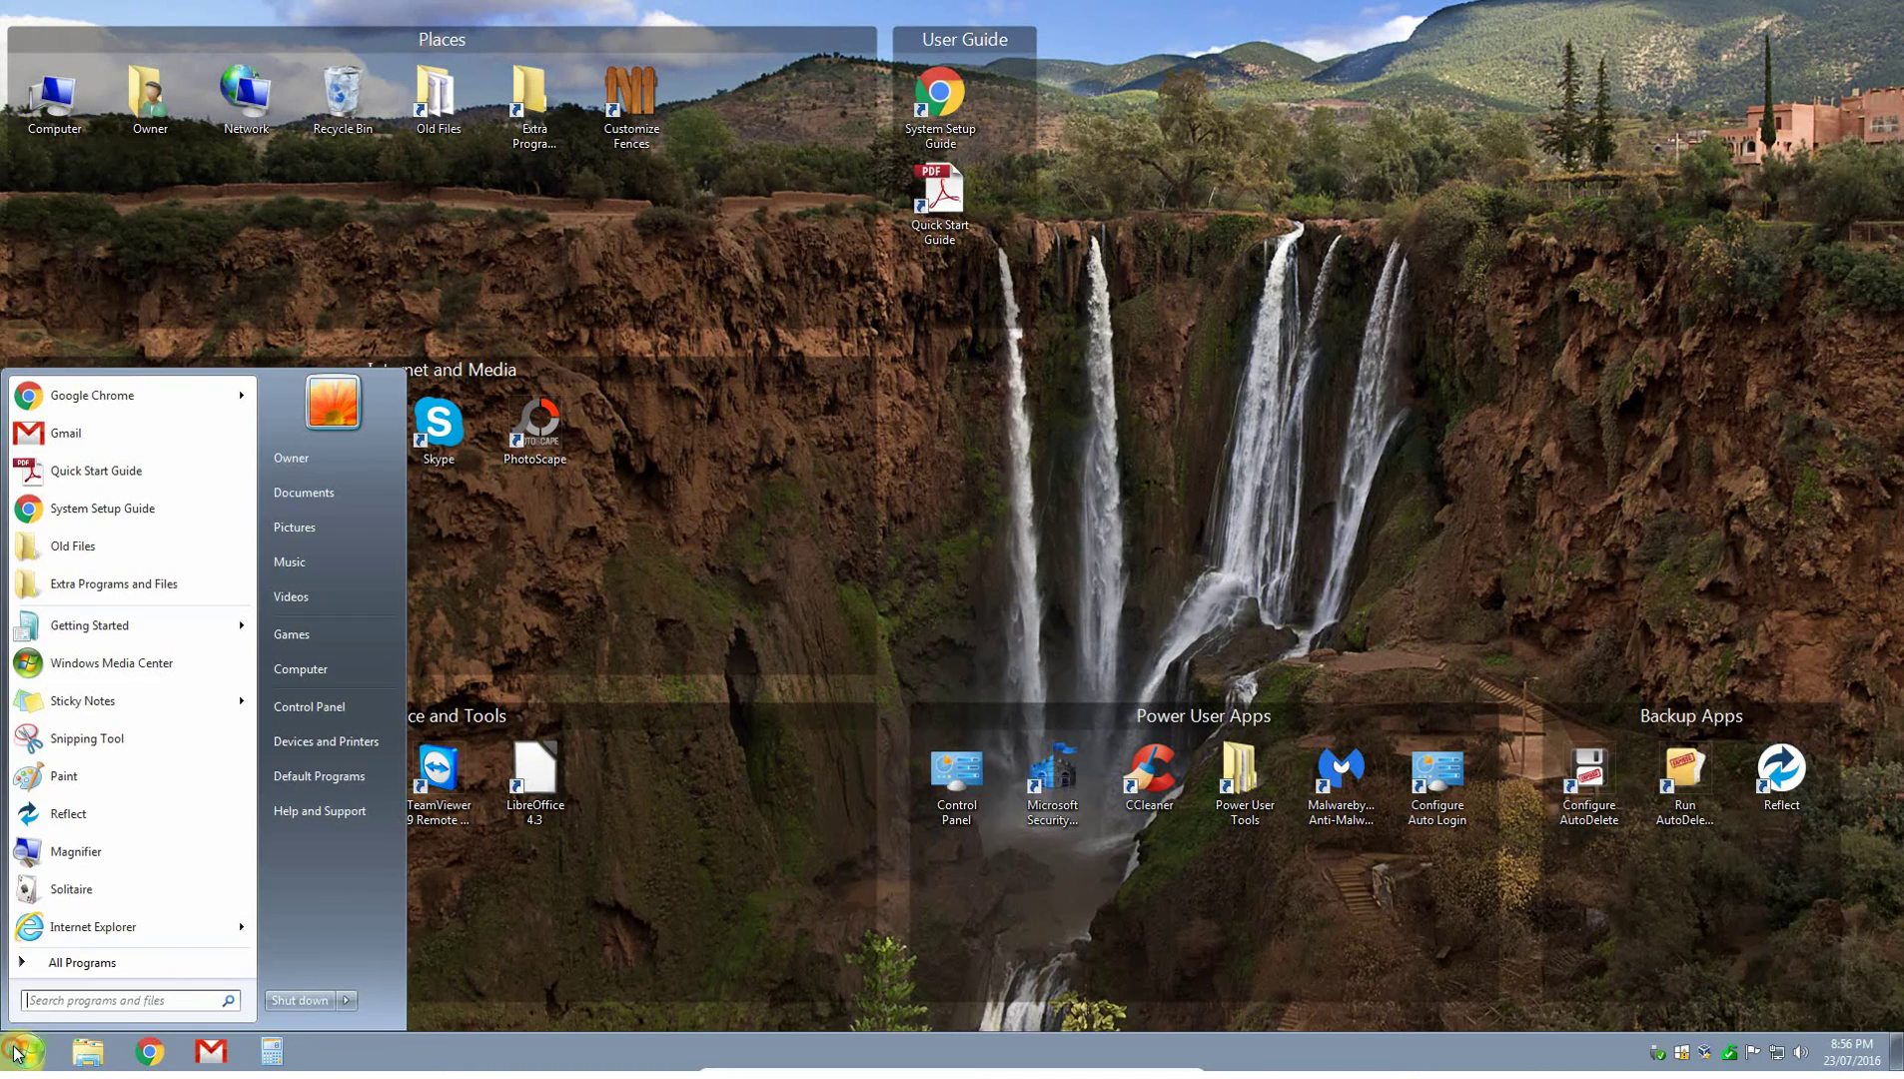
click(346, 1000)
click(395, 975)
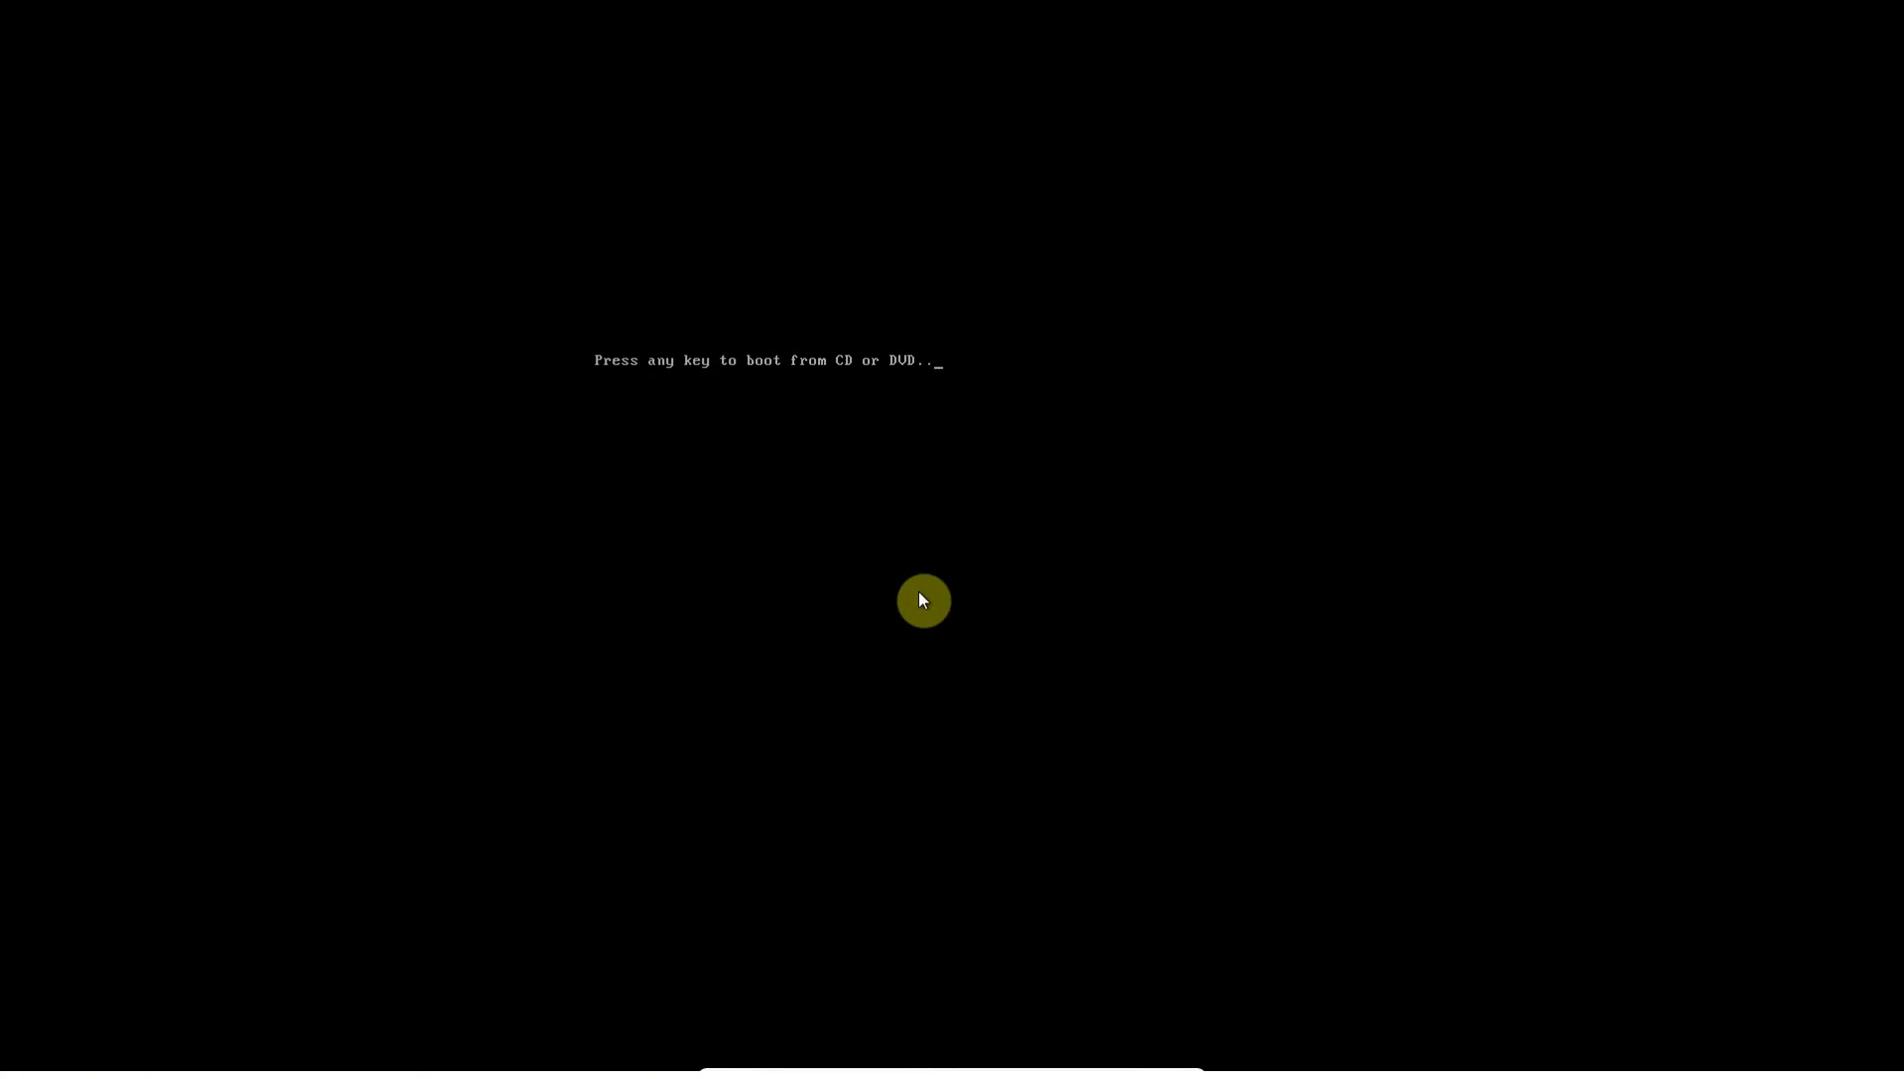
key(Return)
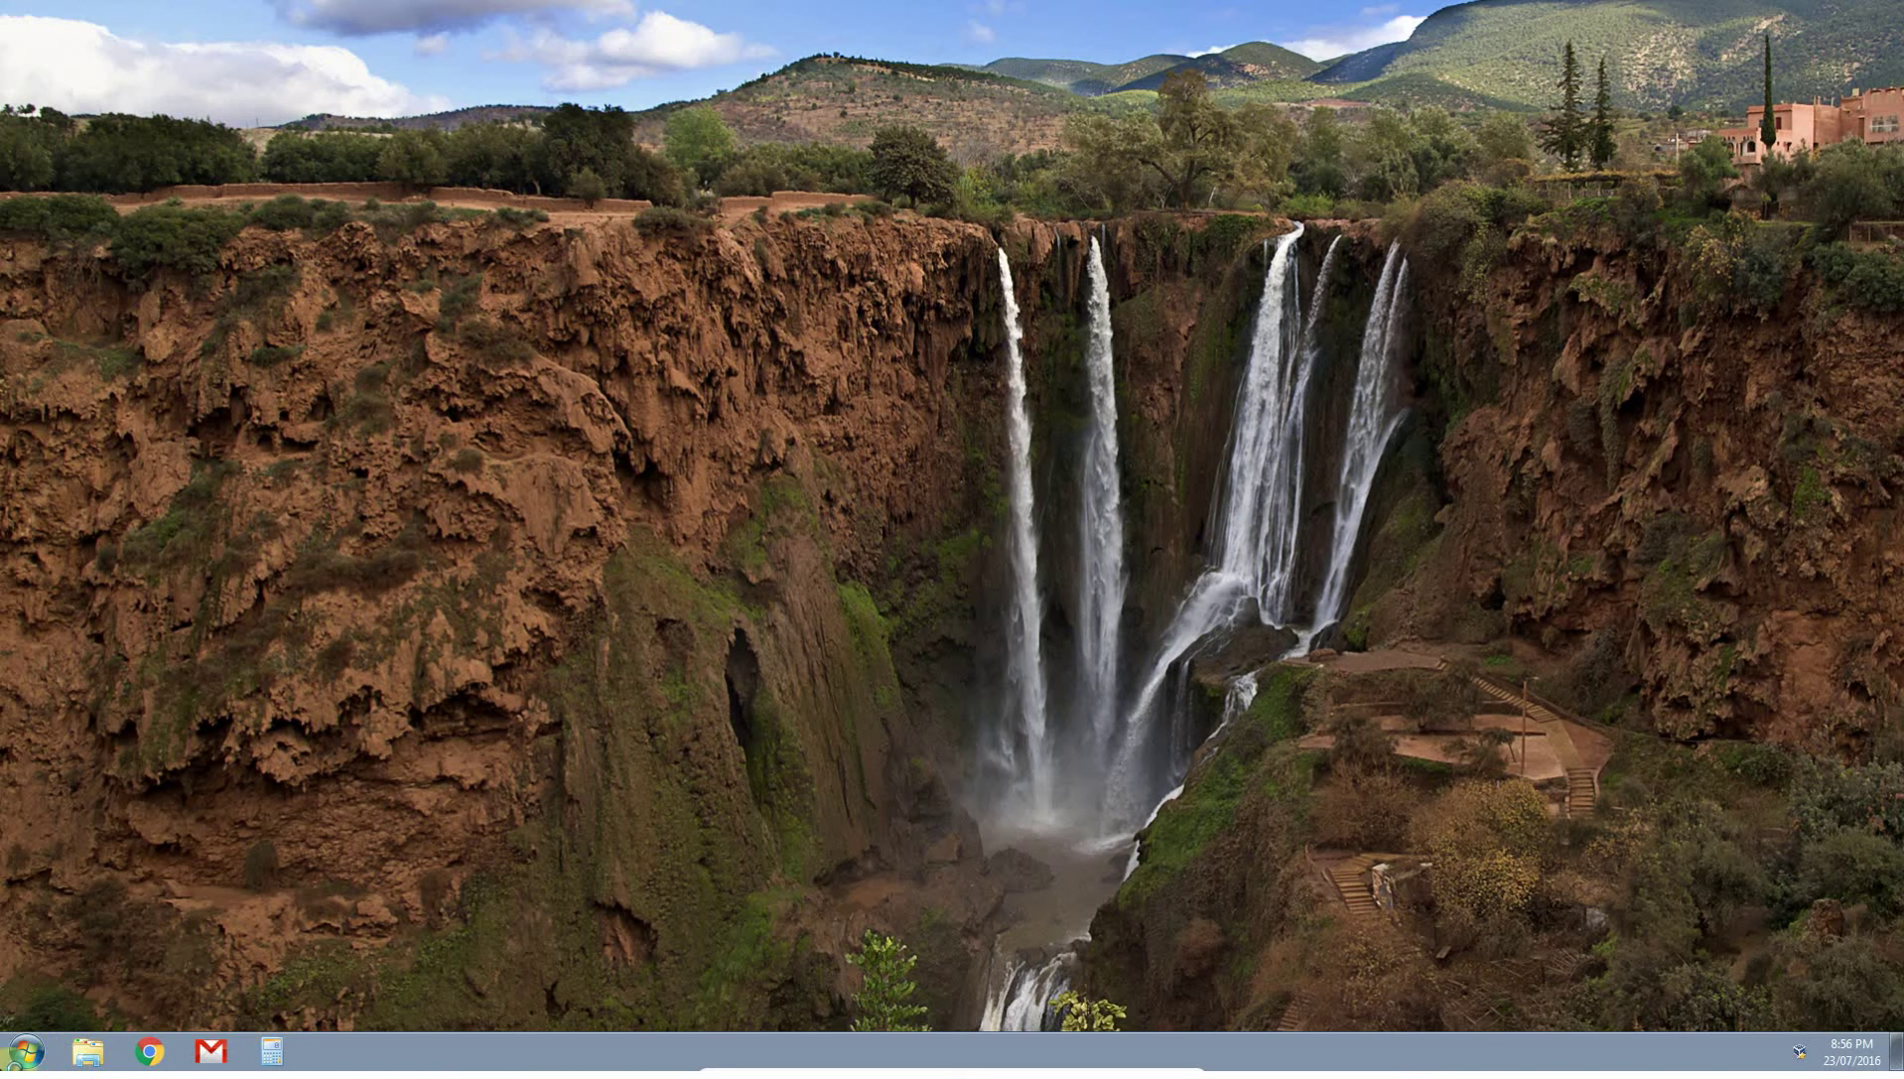
Step: Restart Windows again, choose CD-ROM as the temporary boot device and boot into the Macrium Reflect rescue environment
click(22, 1042)
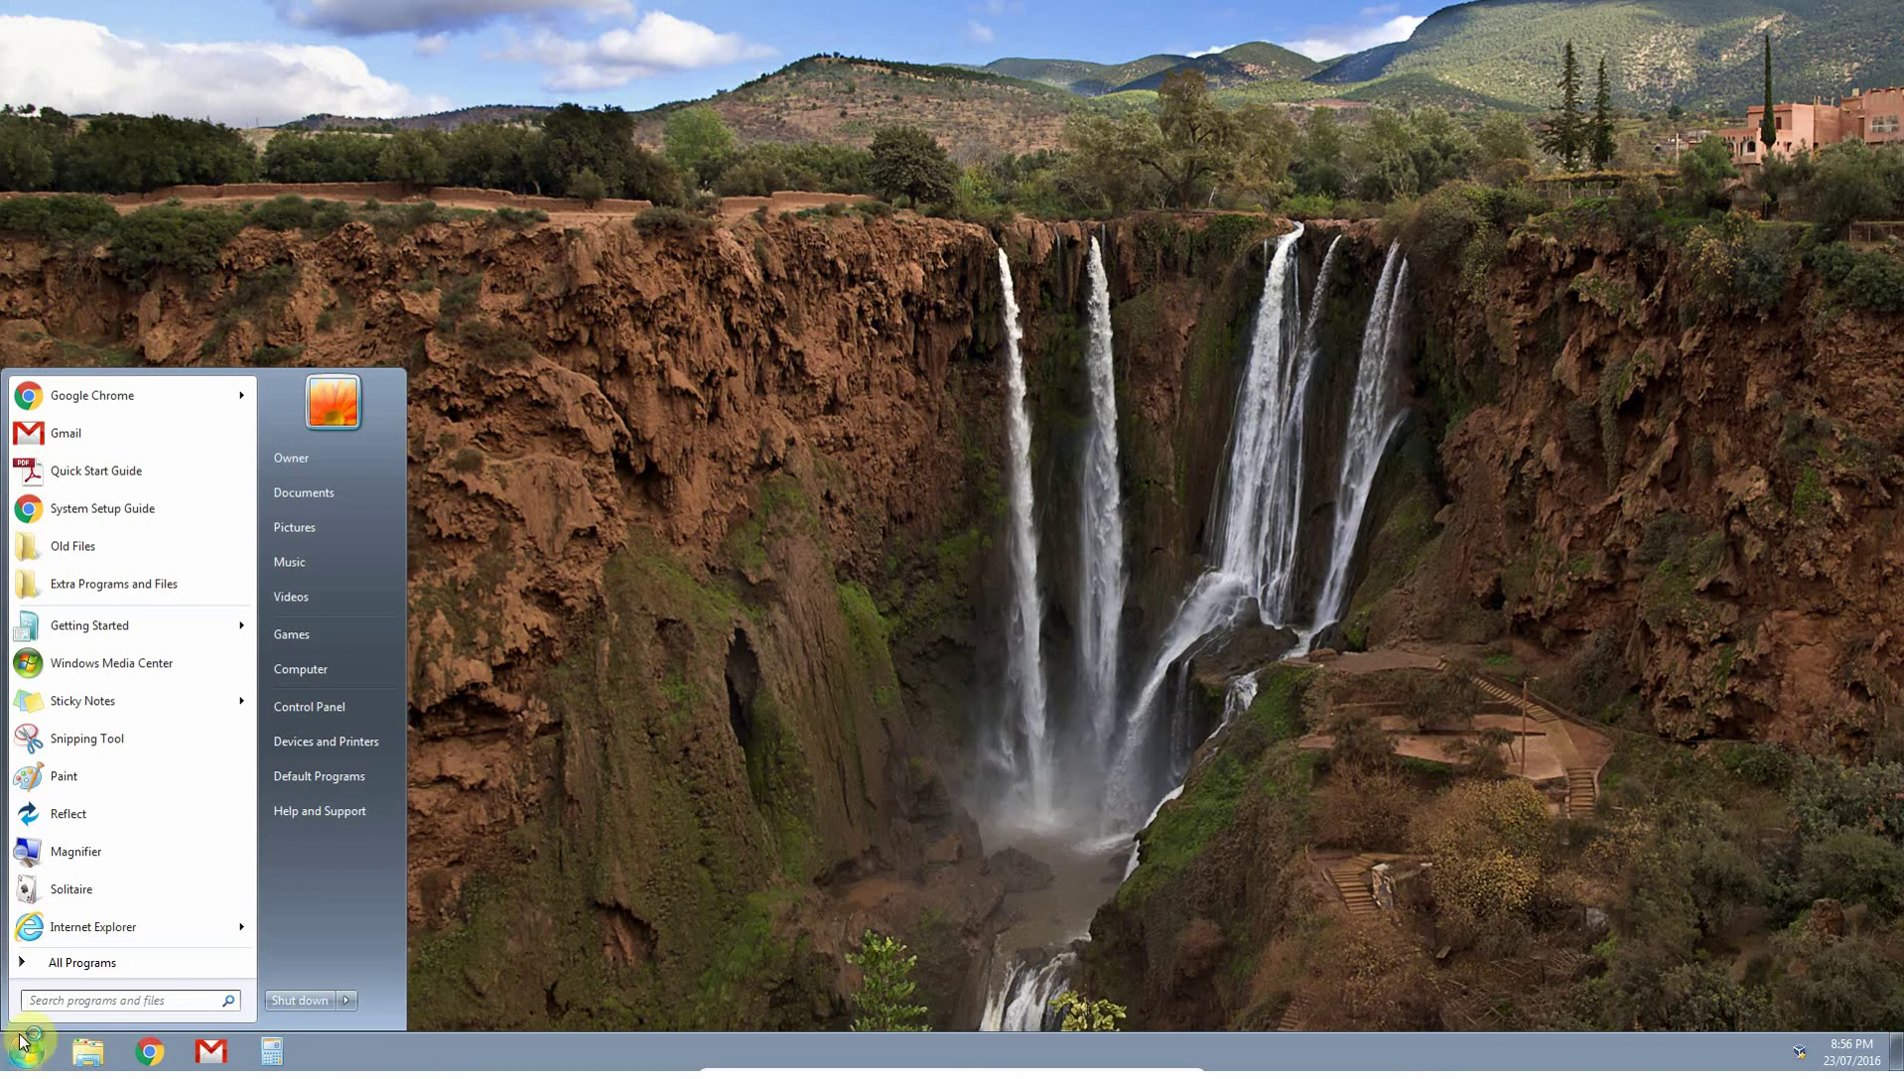
click(346, 1001)
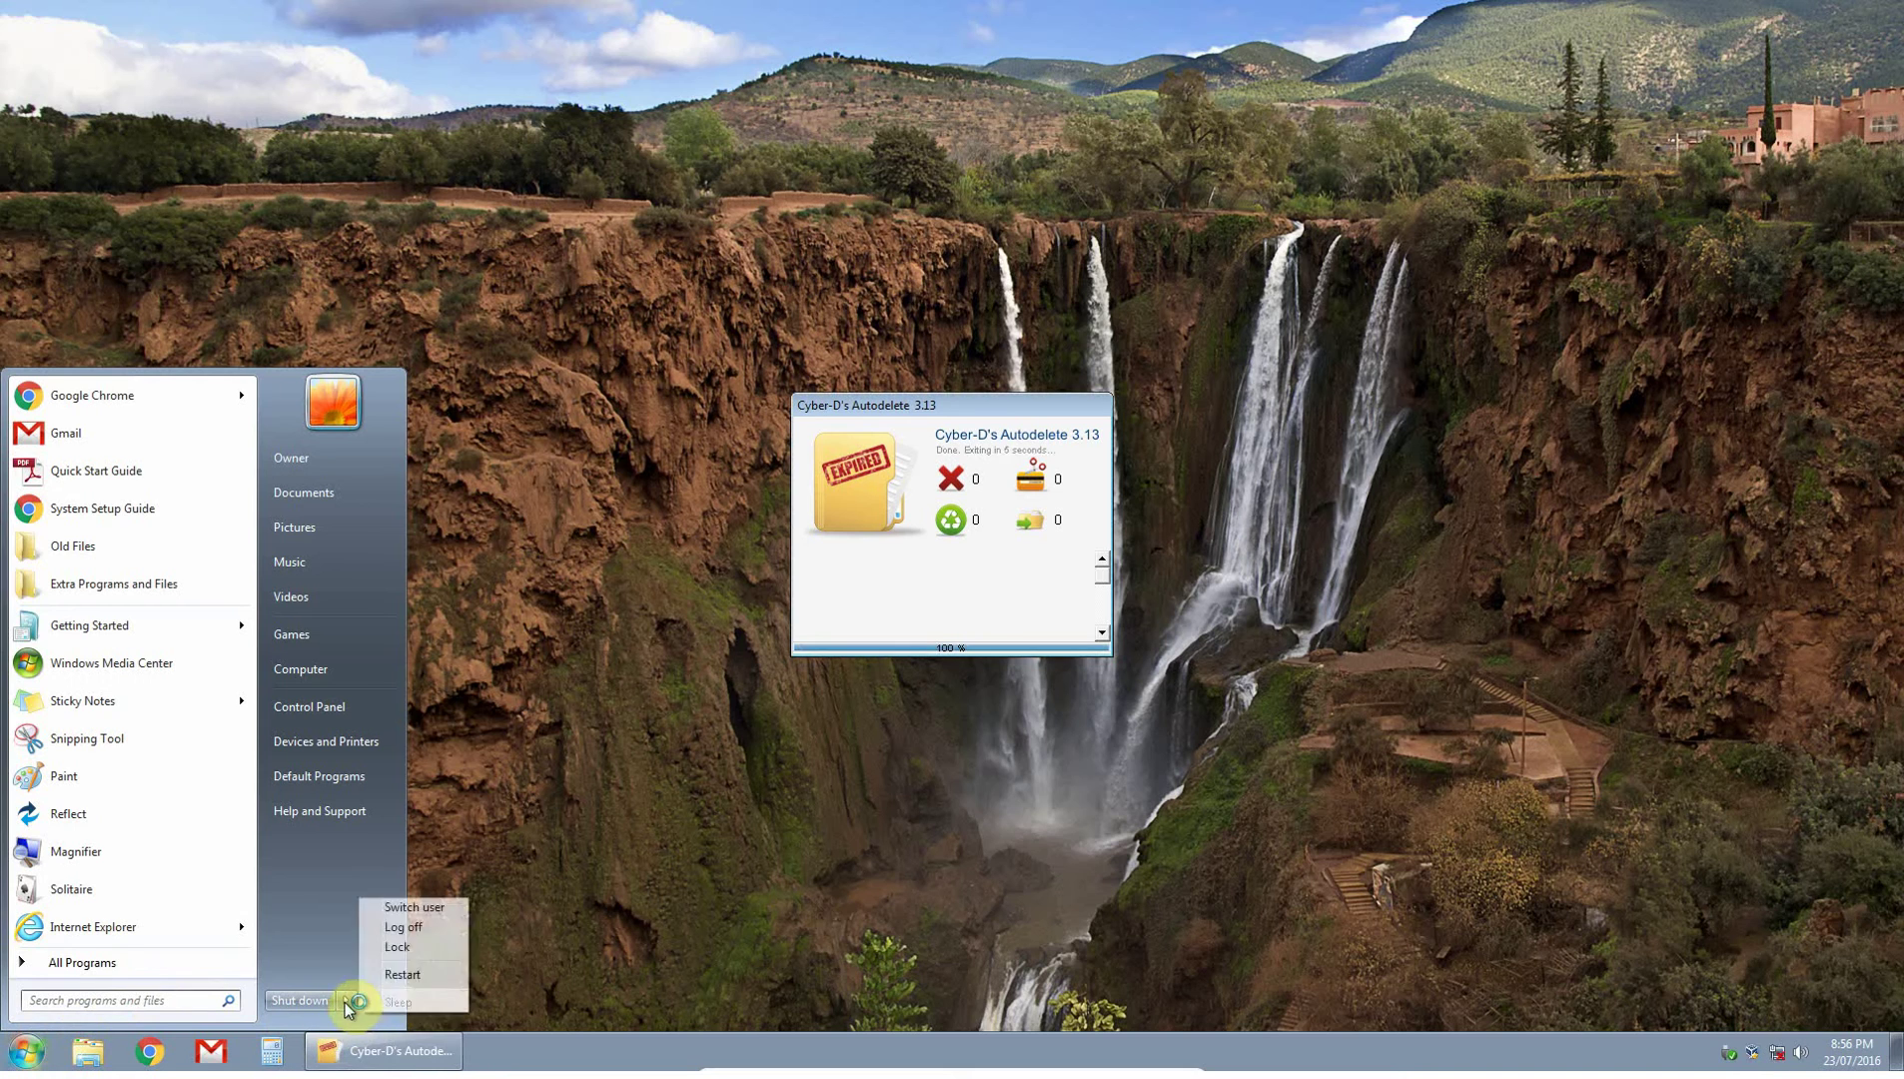
click(403, 977)
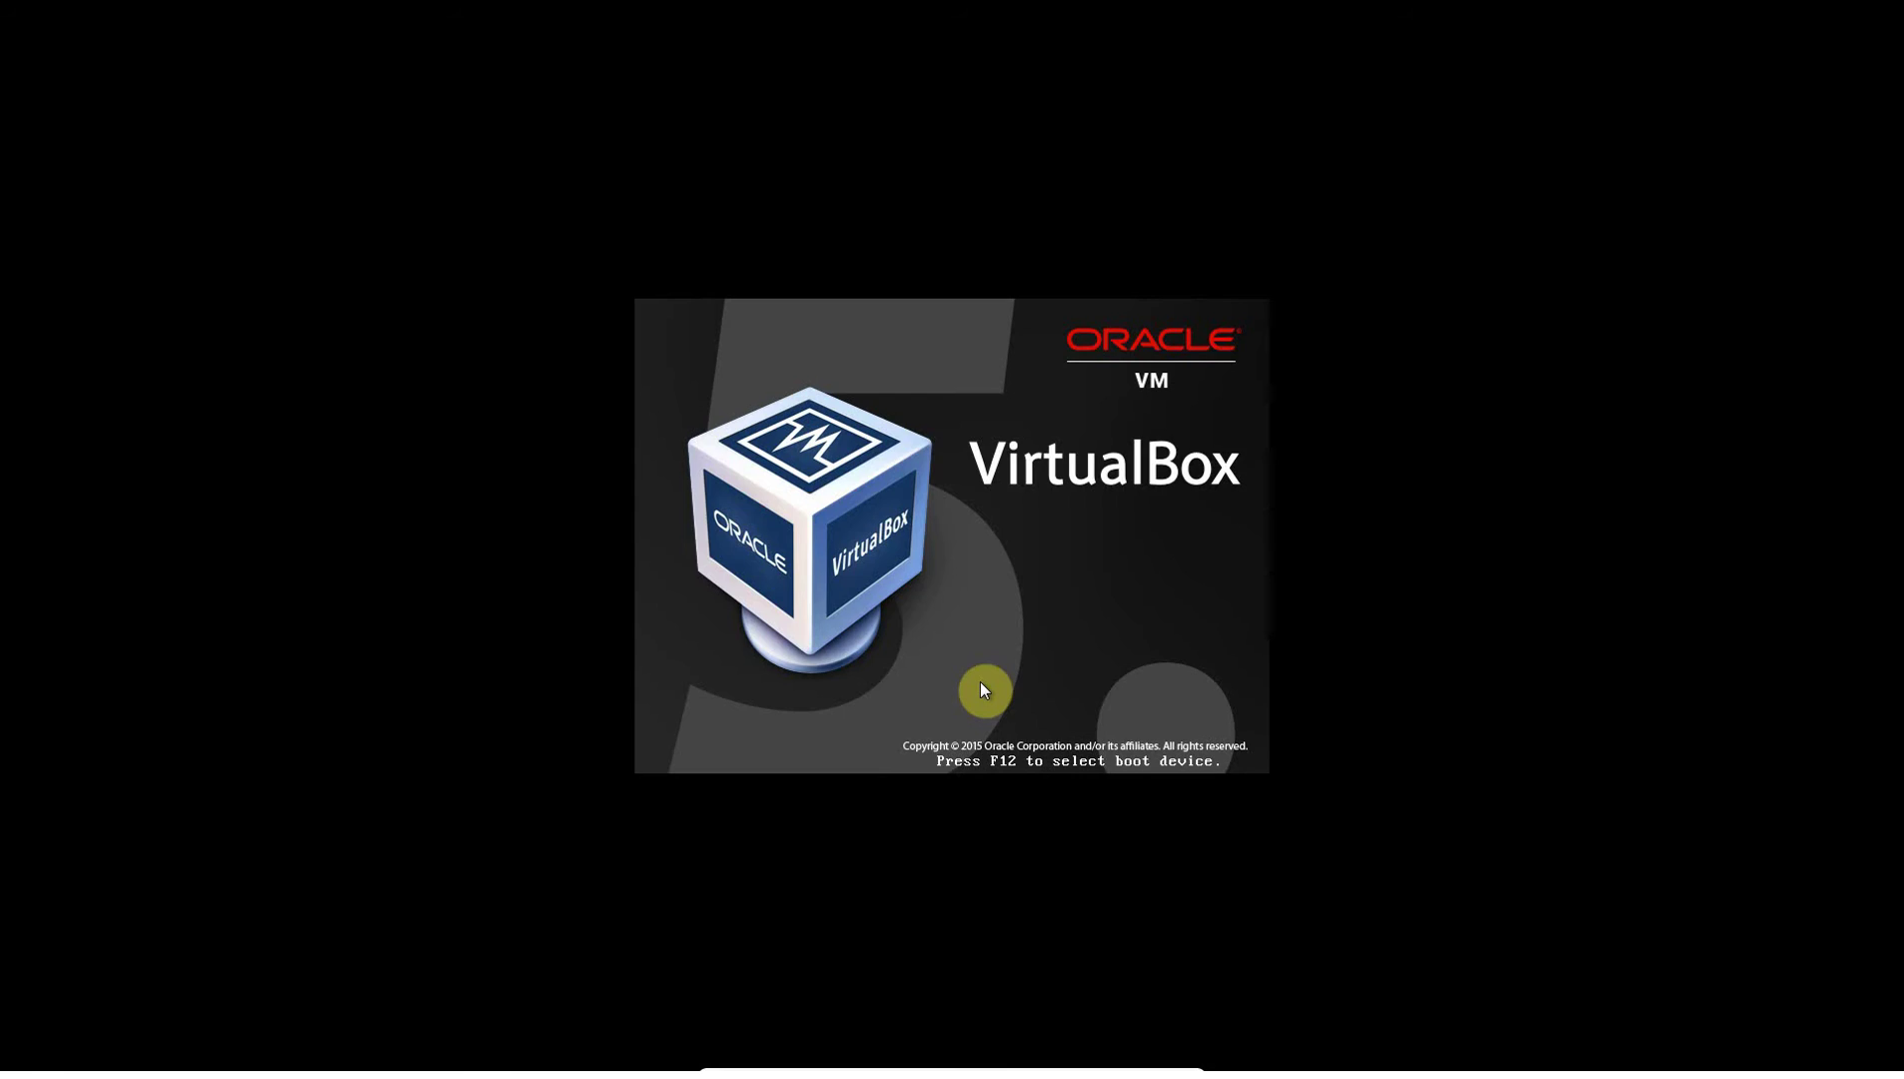
key(F12)
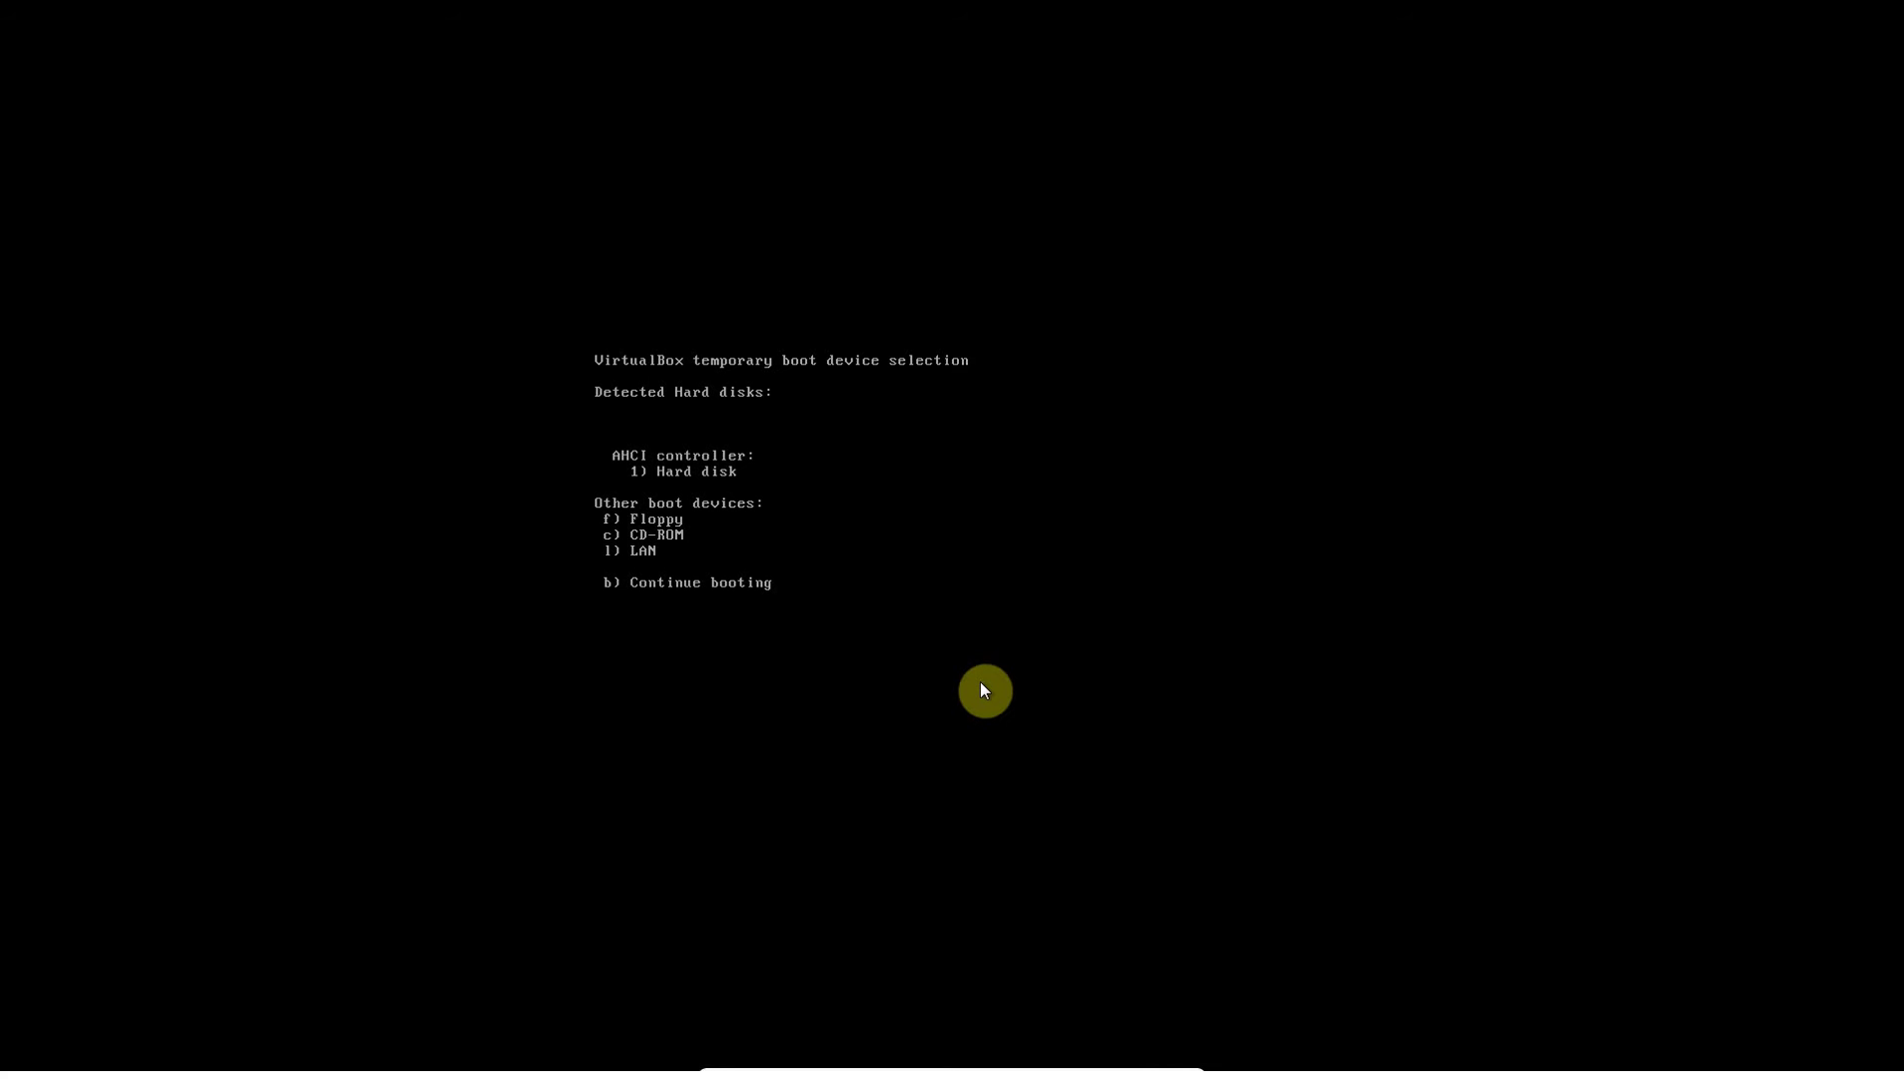
key(c)
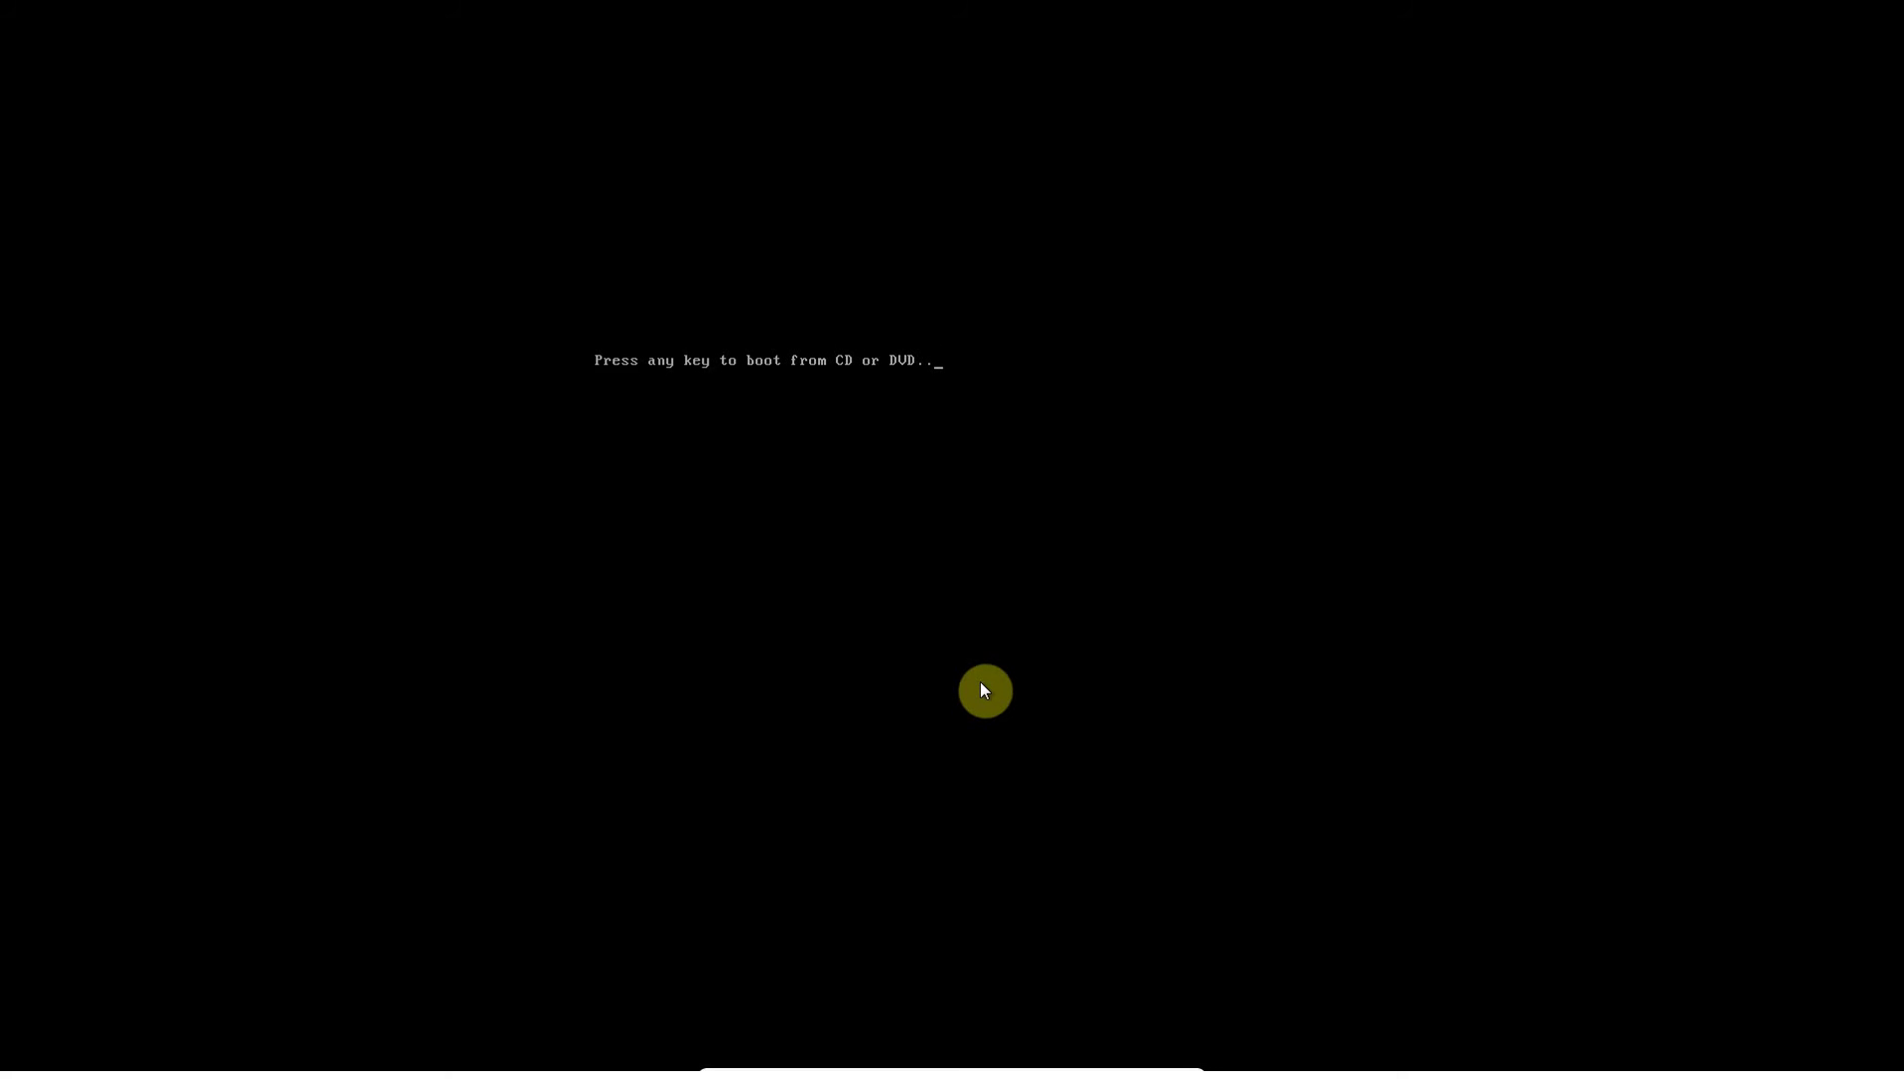
key(Return)
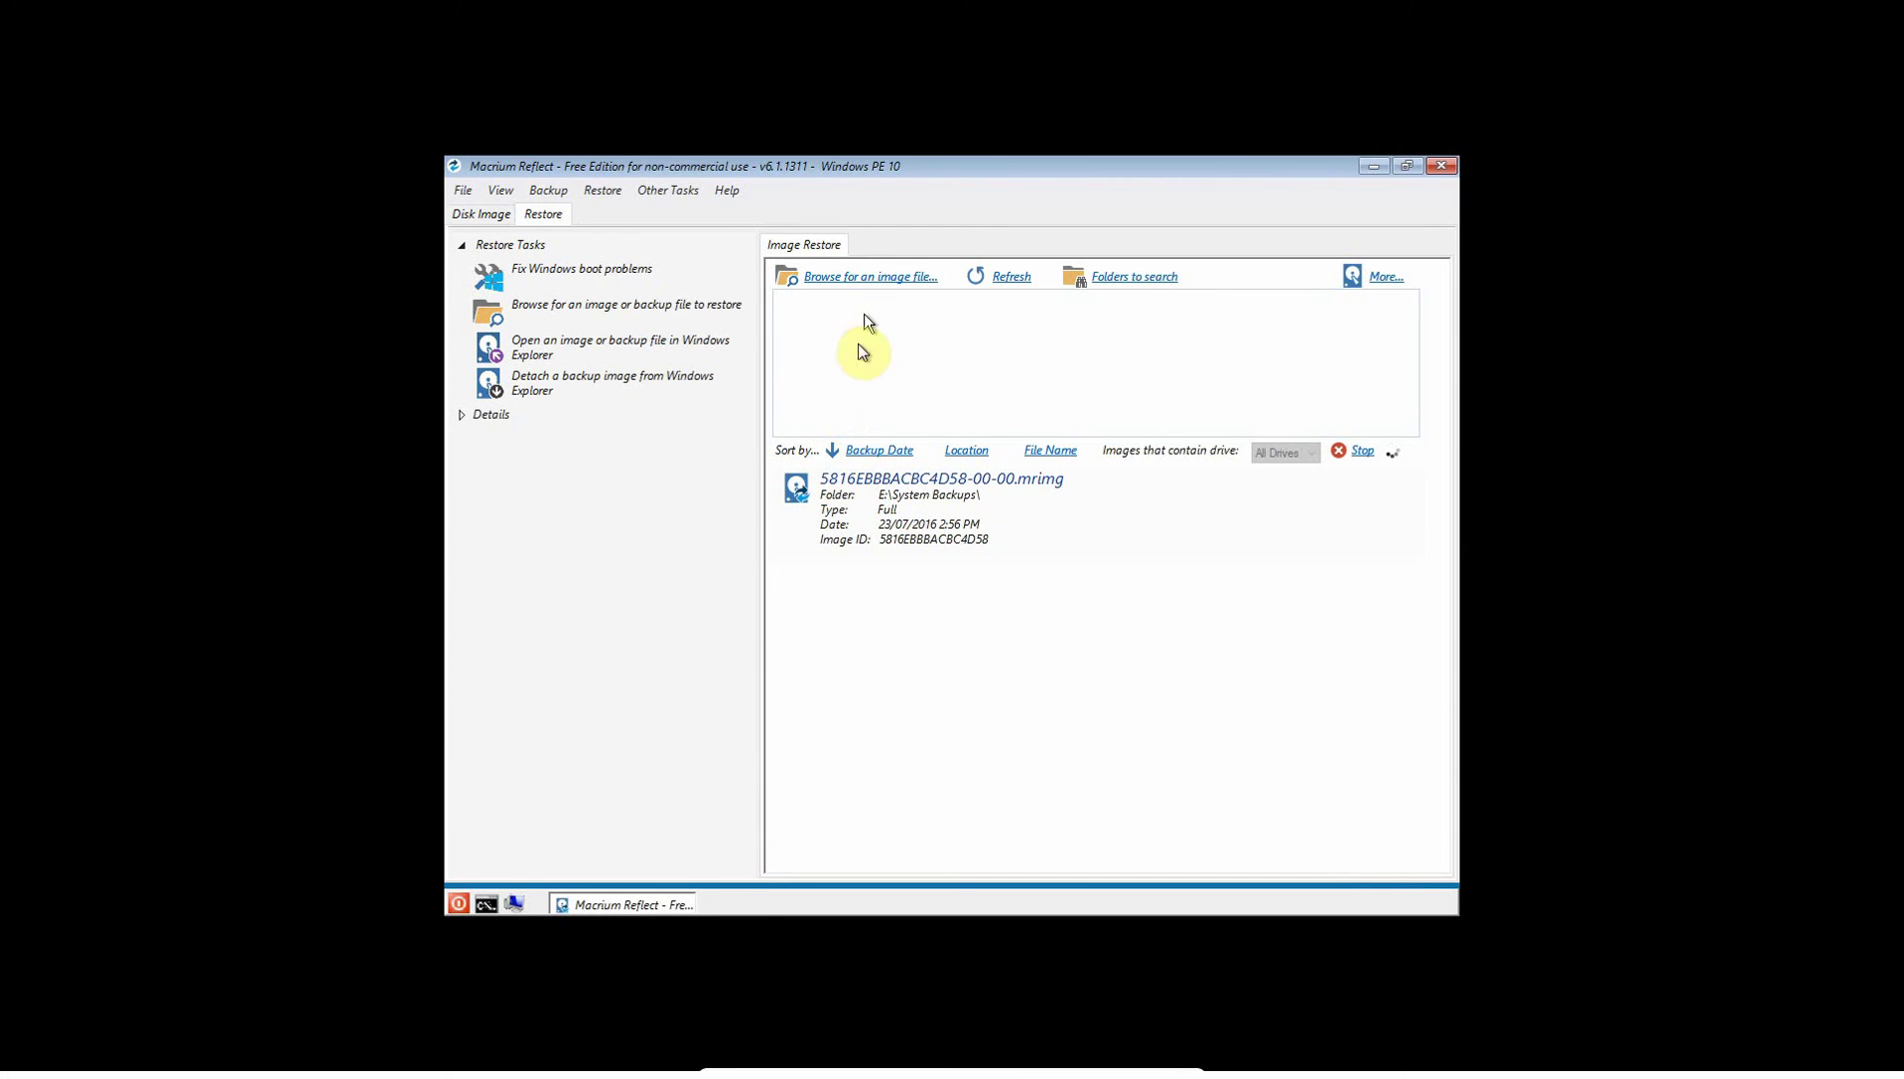
Step: Set up a restore of 5816EBBBACBC4D58-00-00.mrimg, copying both selected partitions to the local disk, and advance to the Restore Summary
click(870, 504)
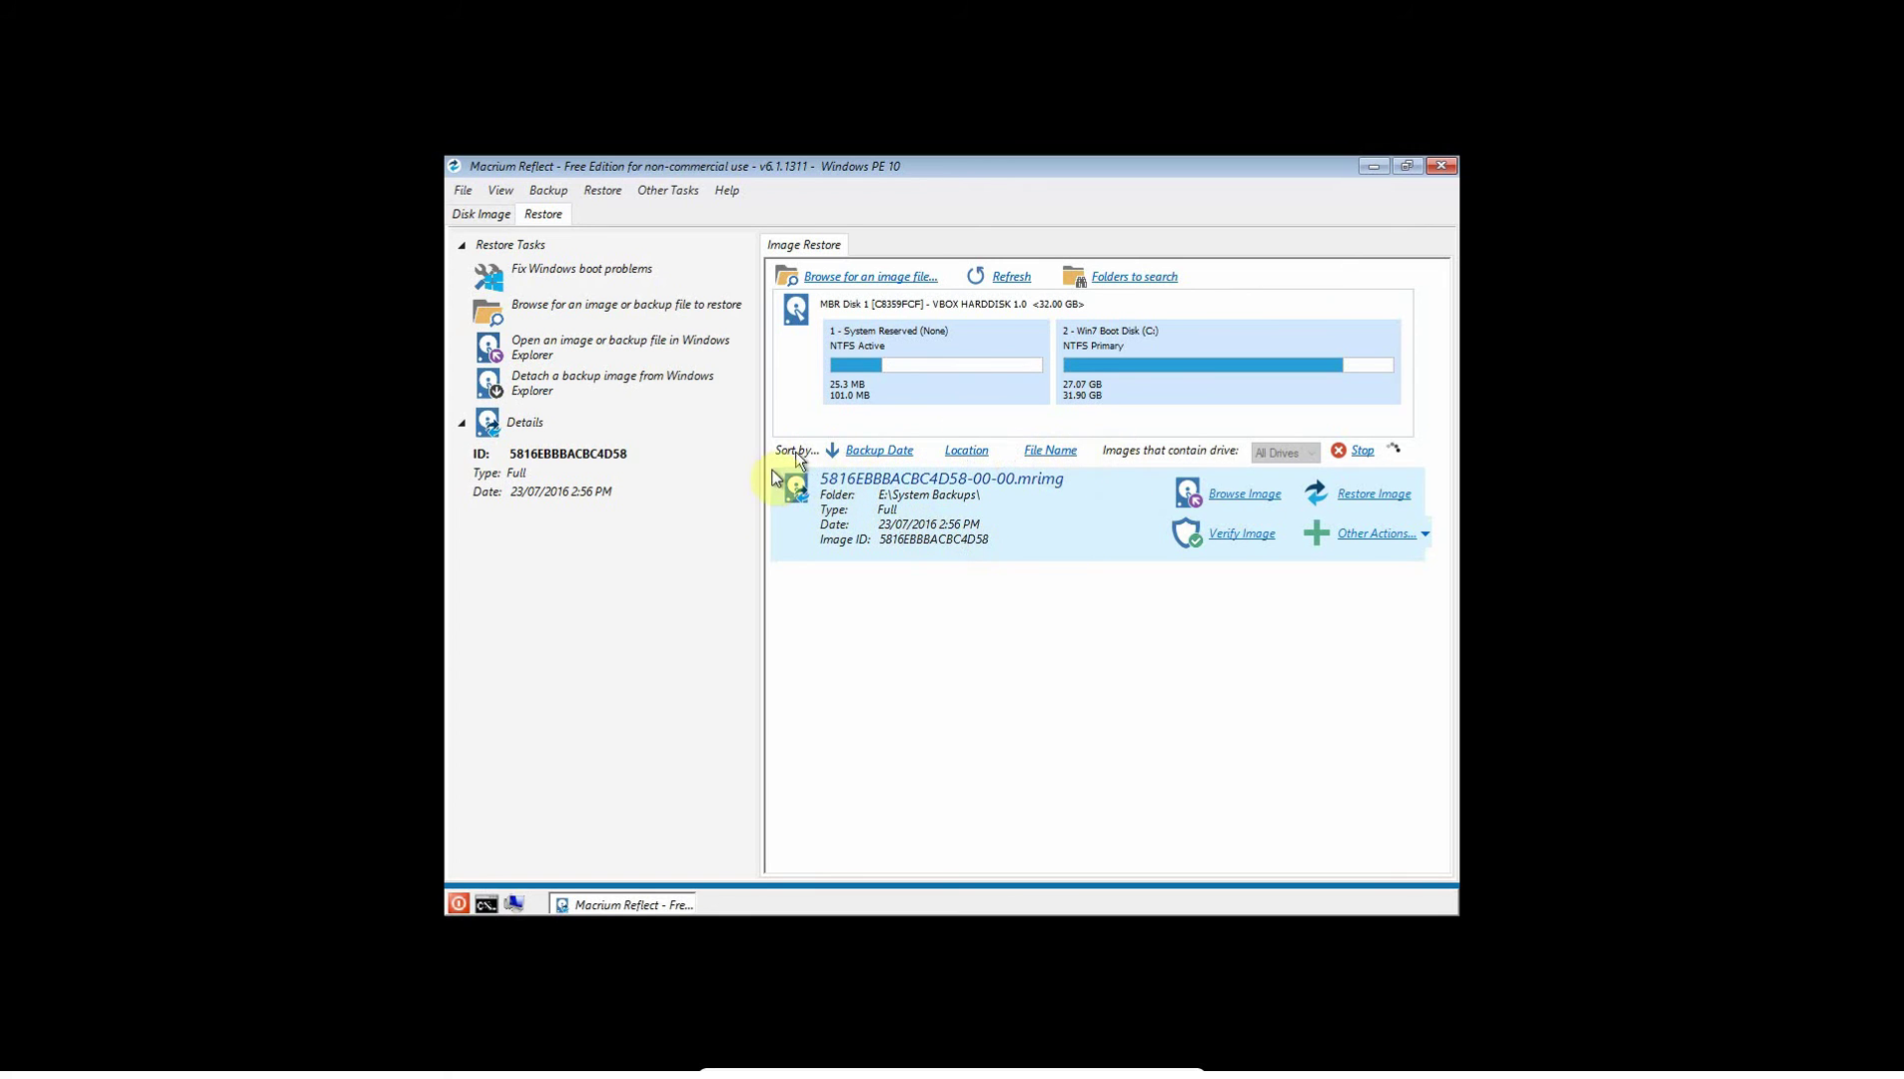
click(1370, 493)
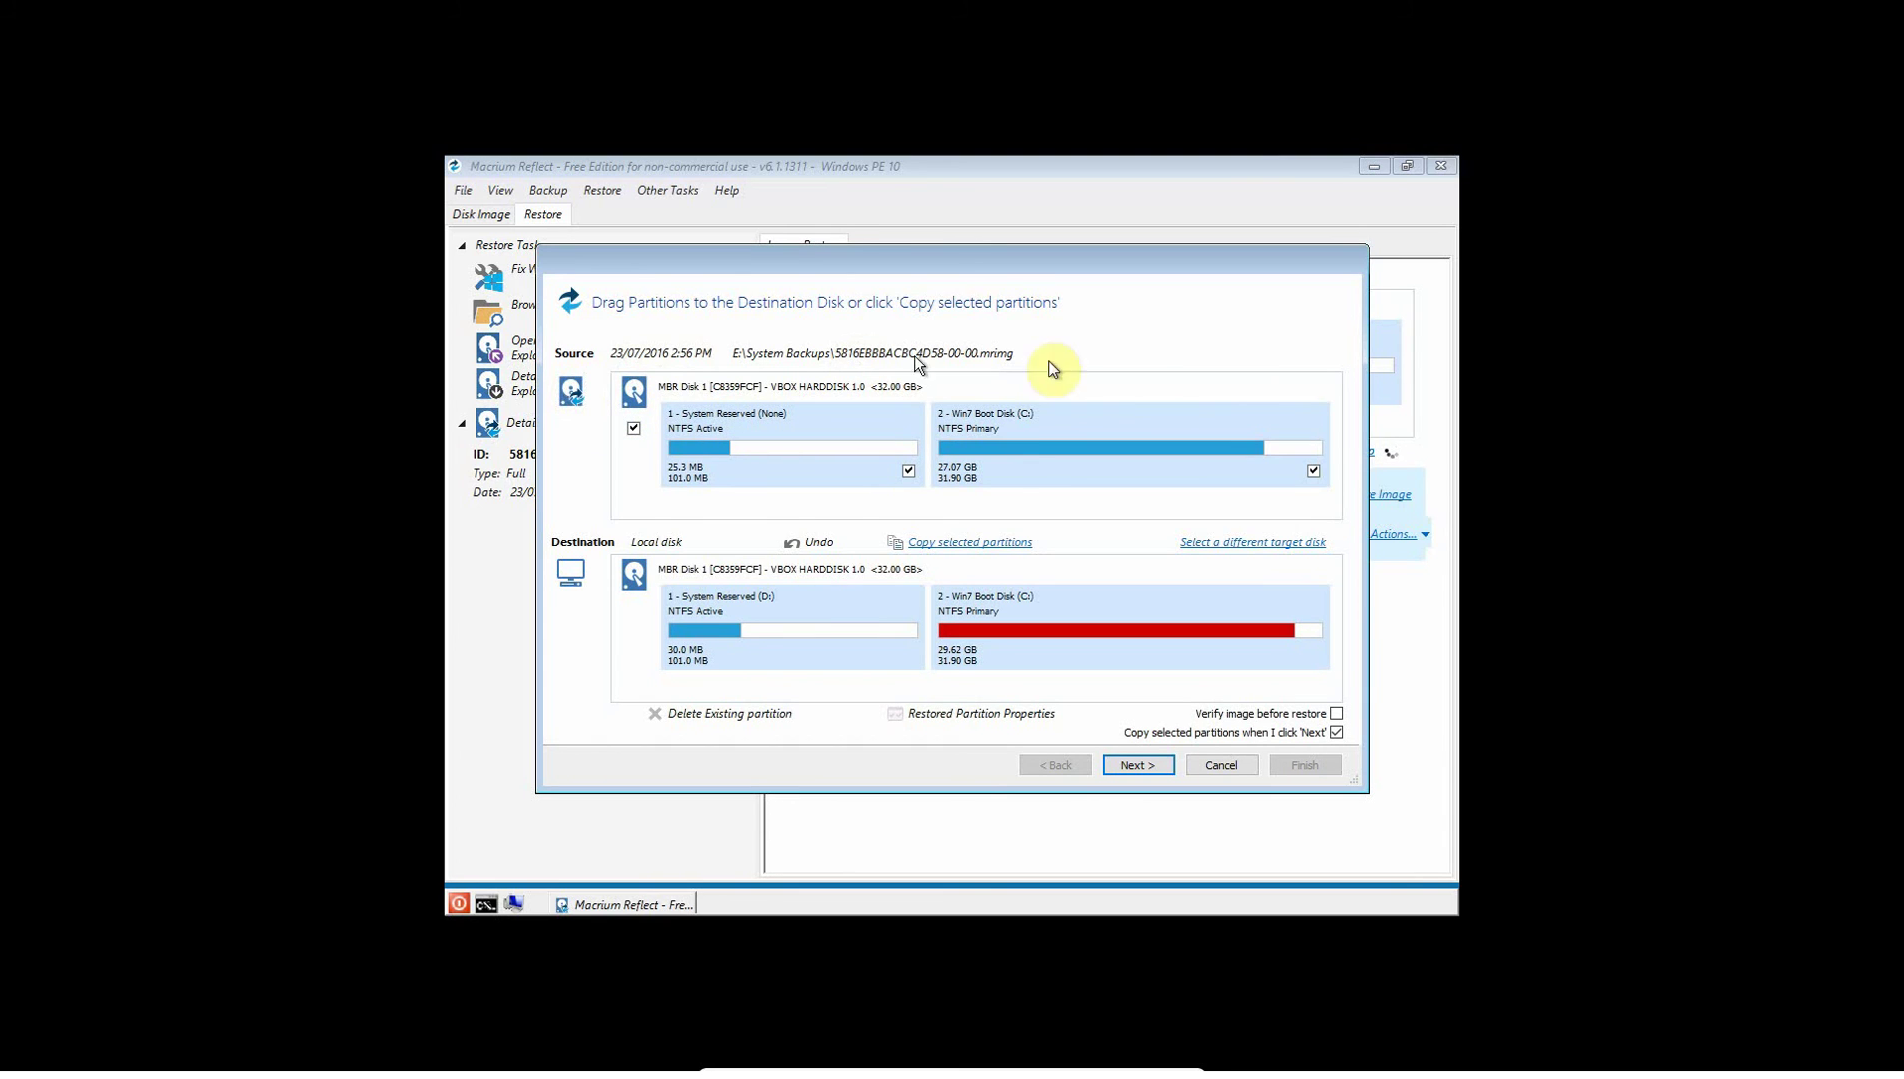
click(961, 549)
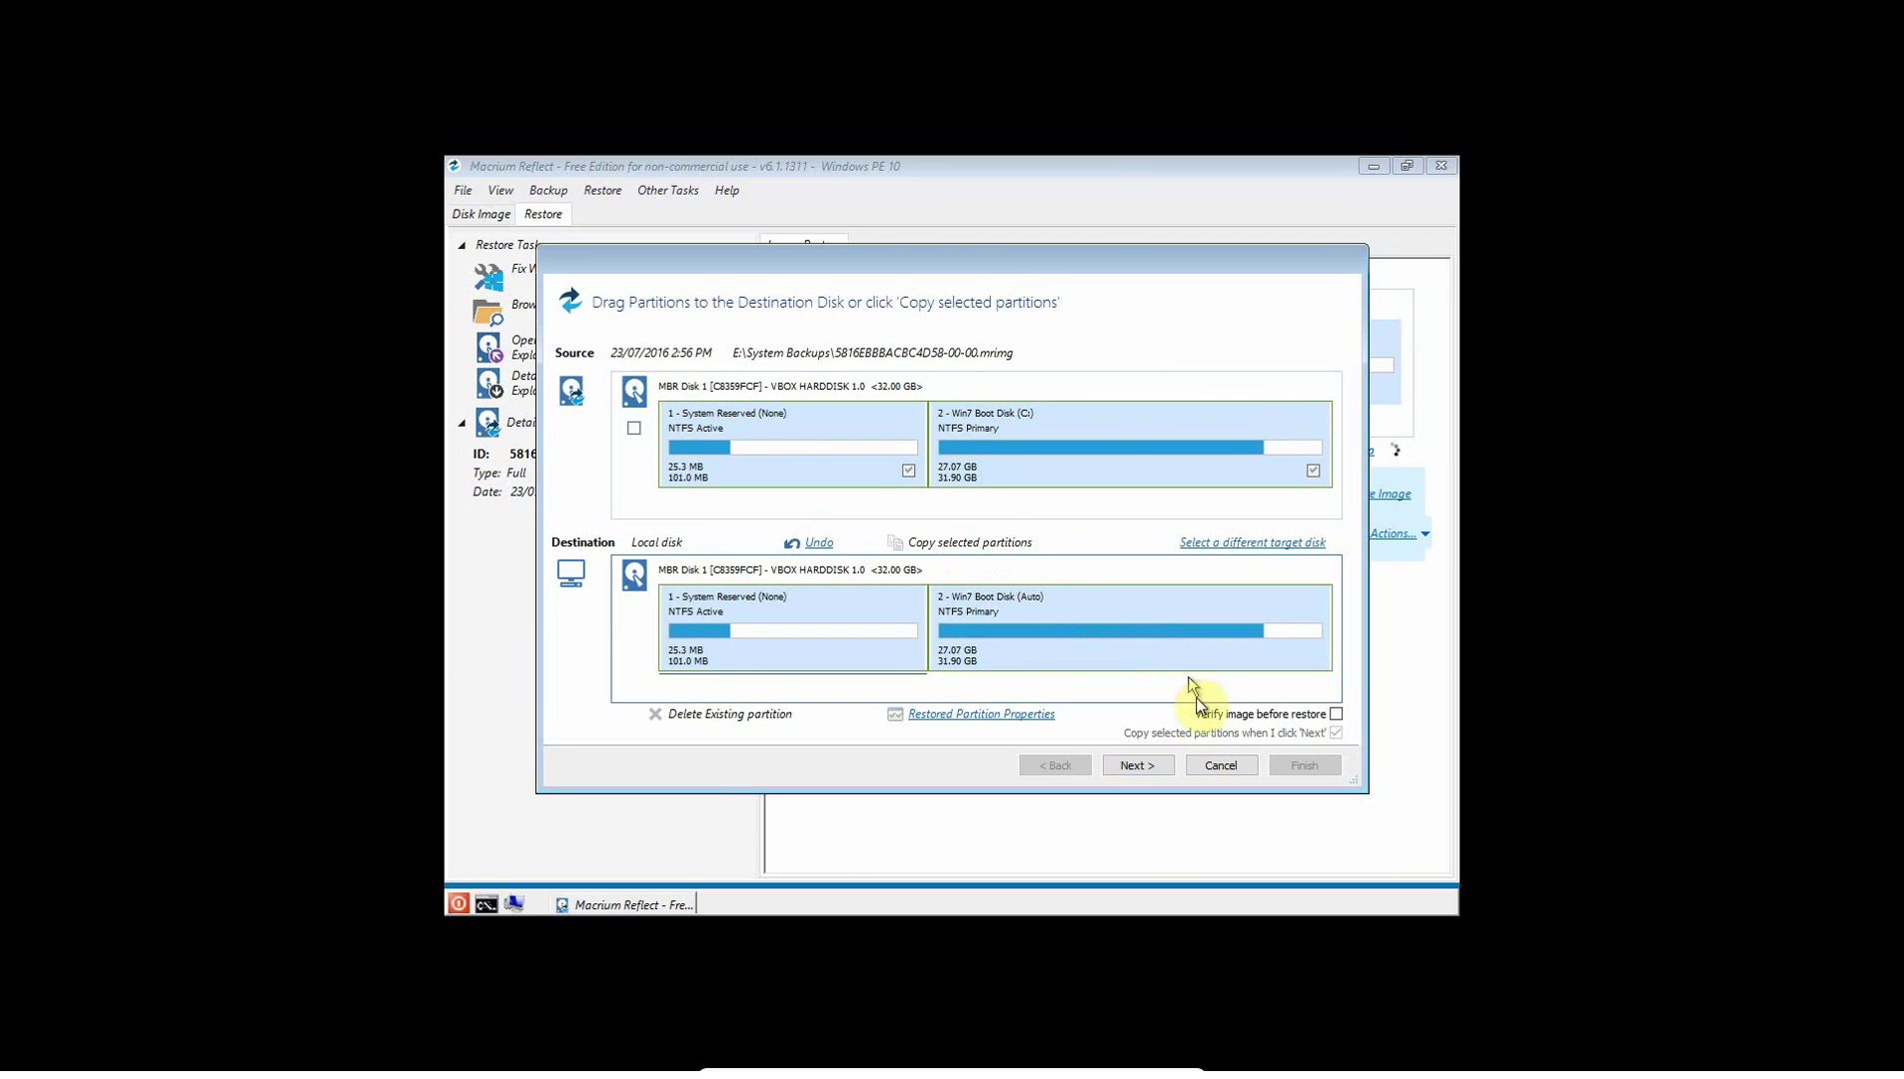
click(1164, 762)
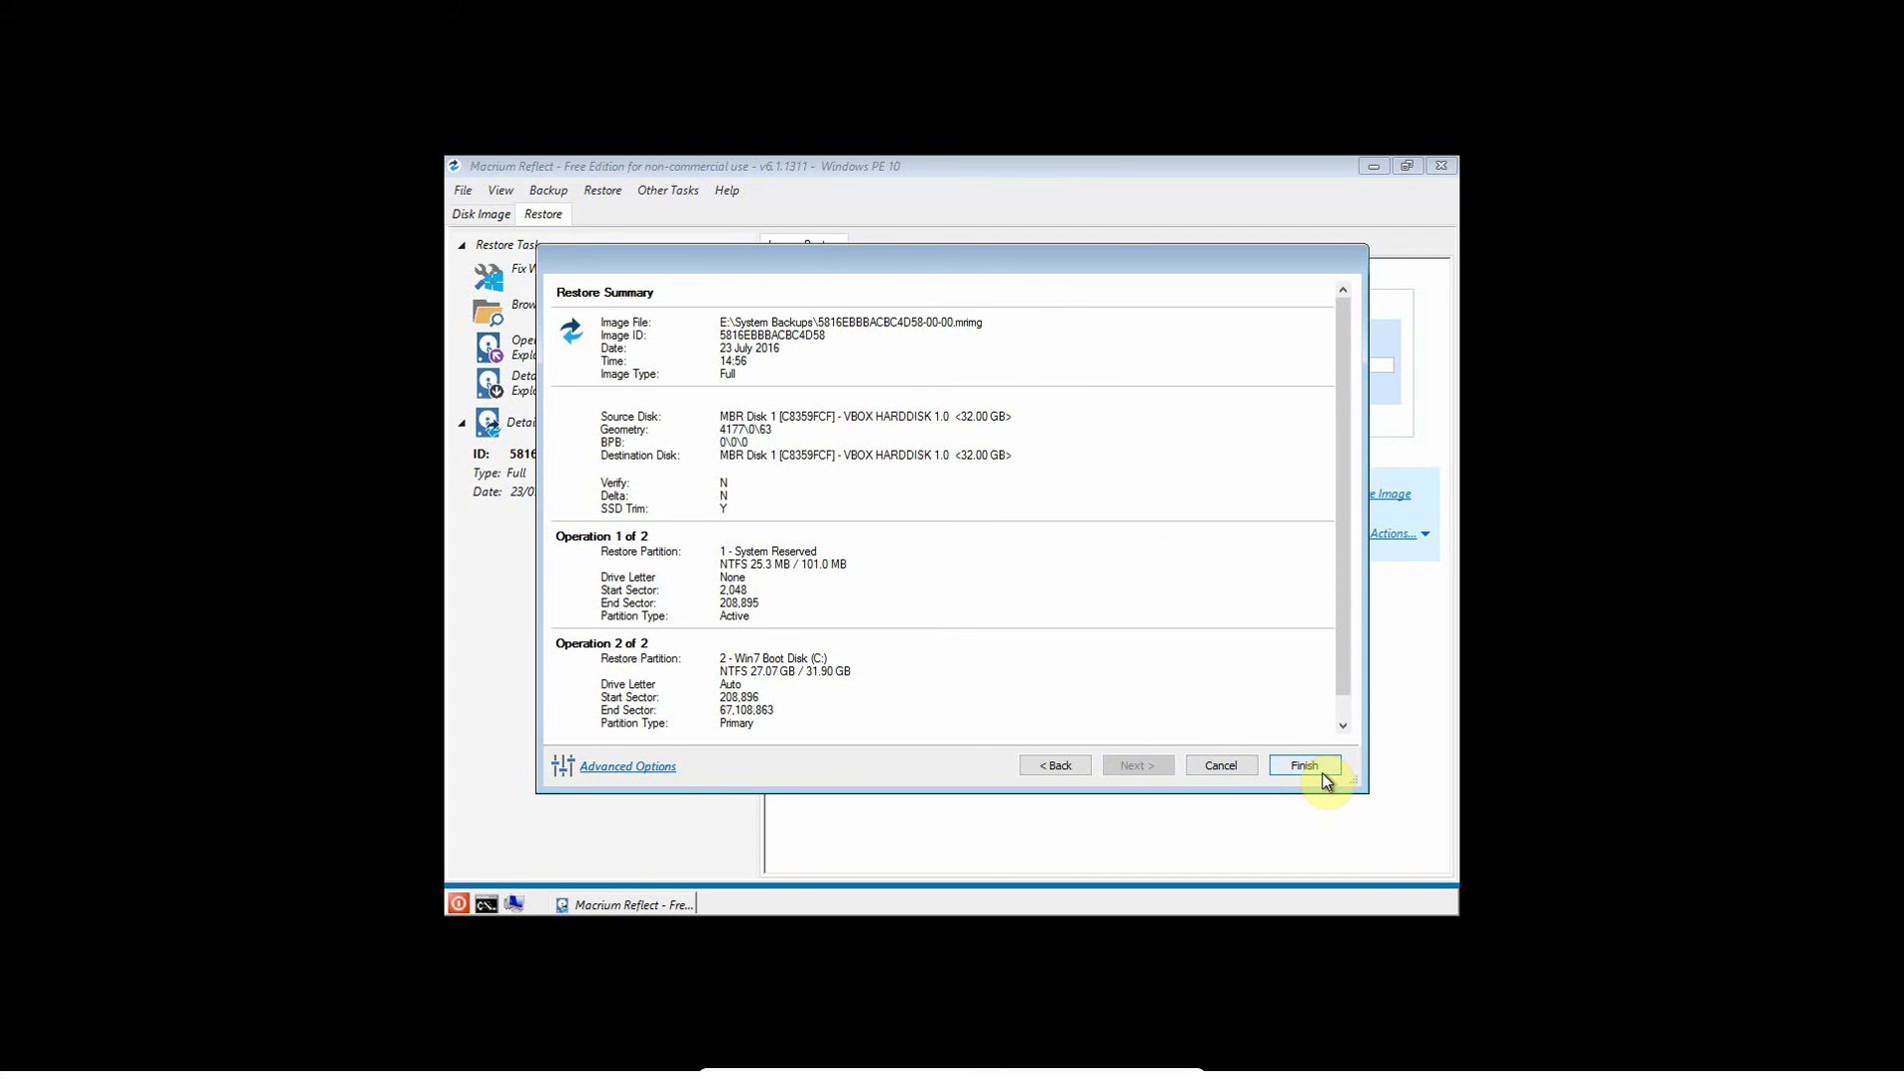
Step: Cancel the restore, close Macrium Reflect in the rescue environment and restart the computer into Windows
click(1222, 761)
click(1431, 170)
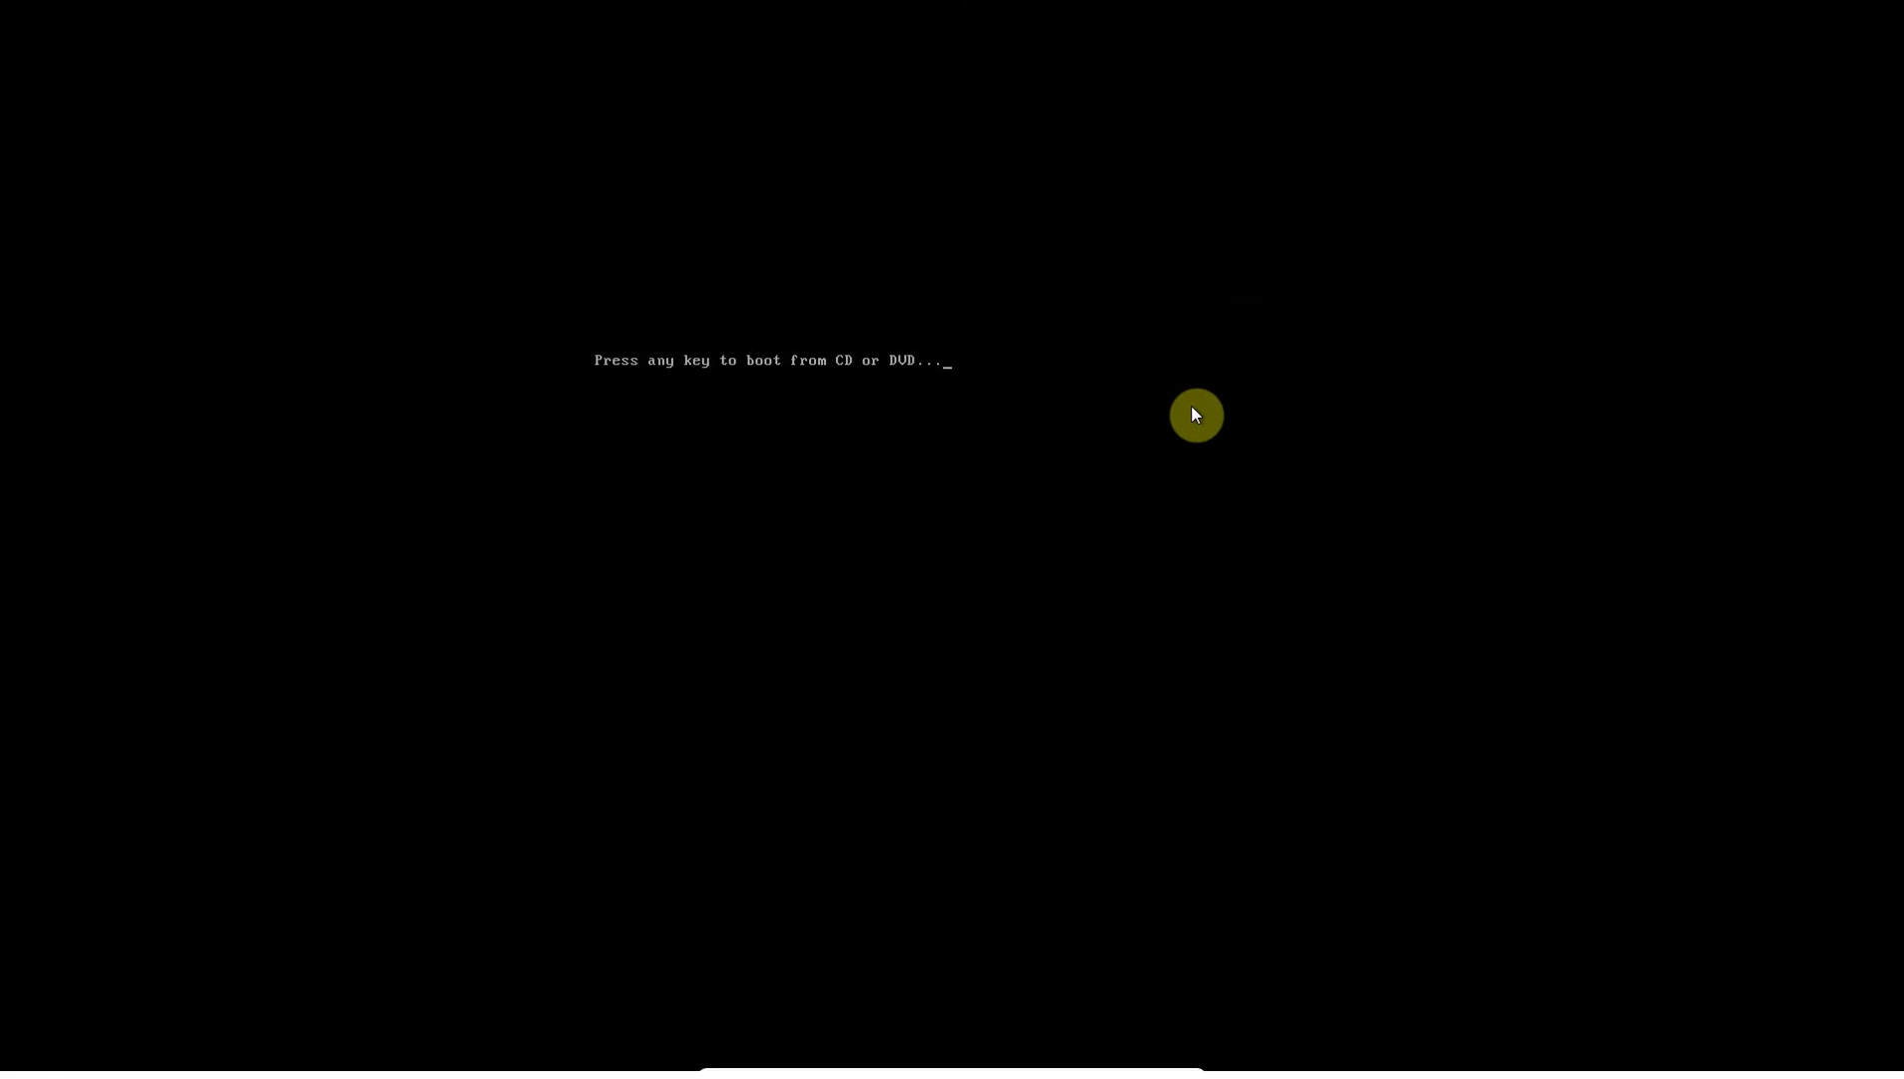
key(Return)
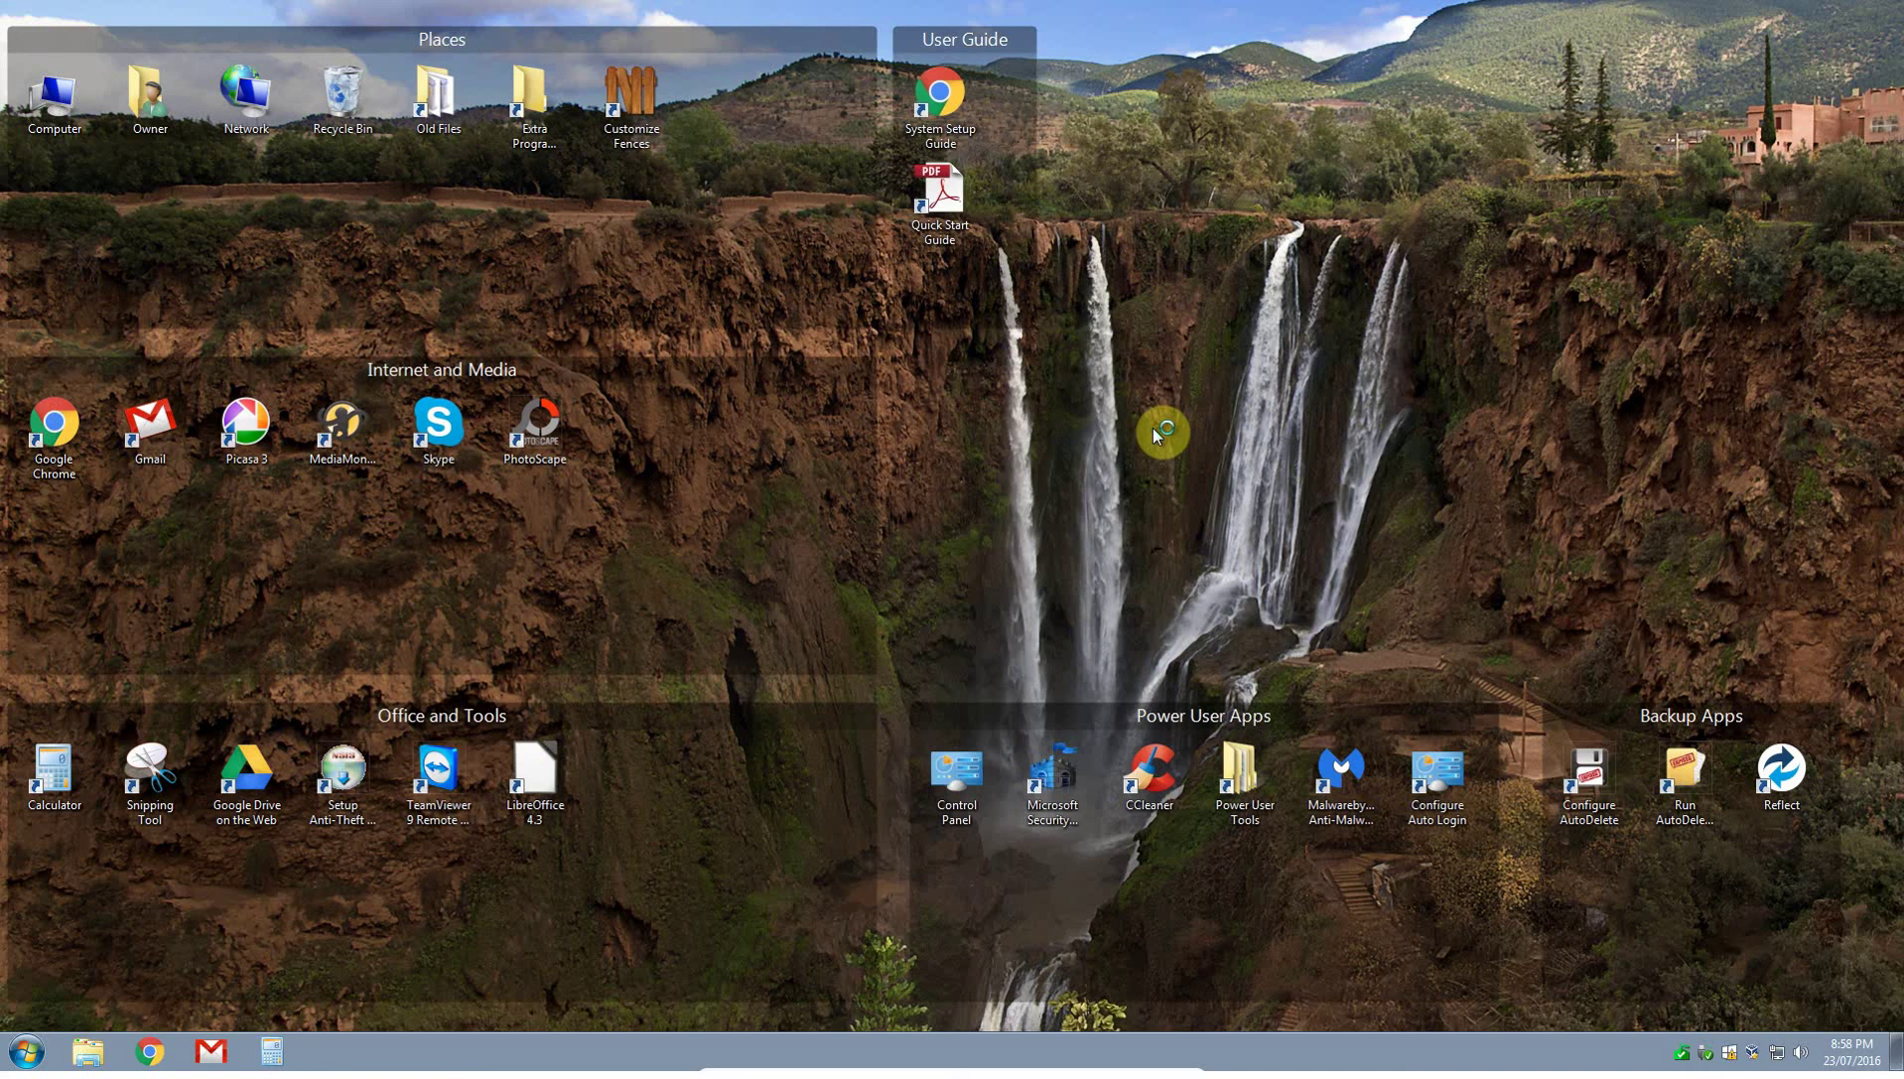
click(1736, 1058)
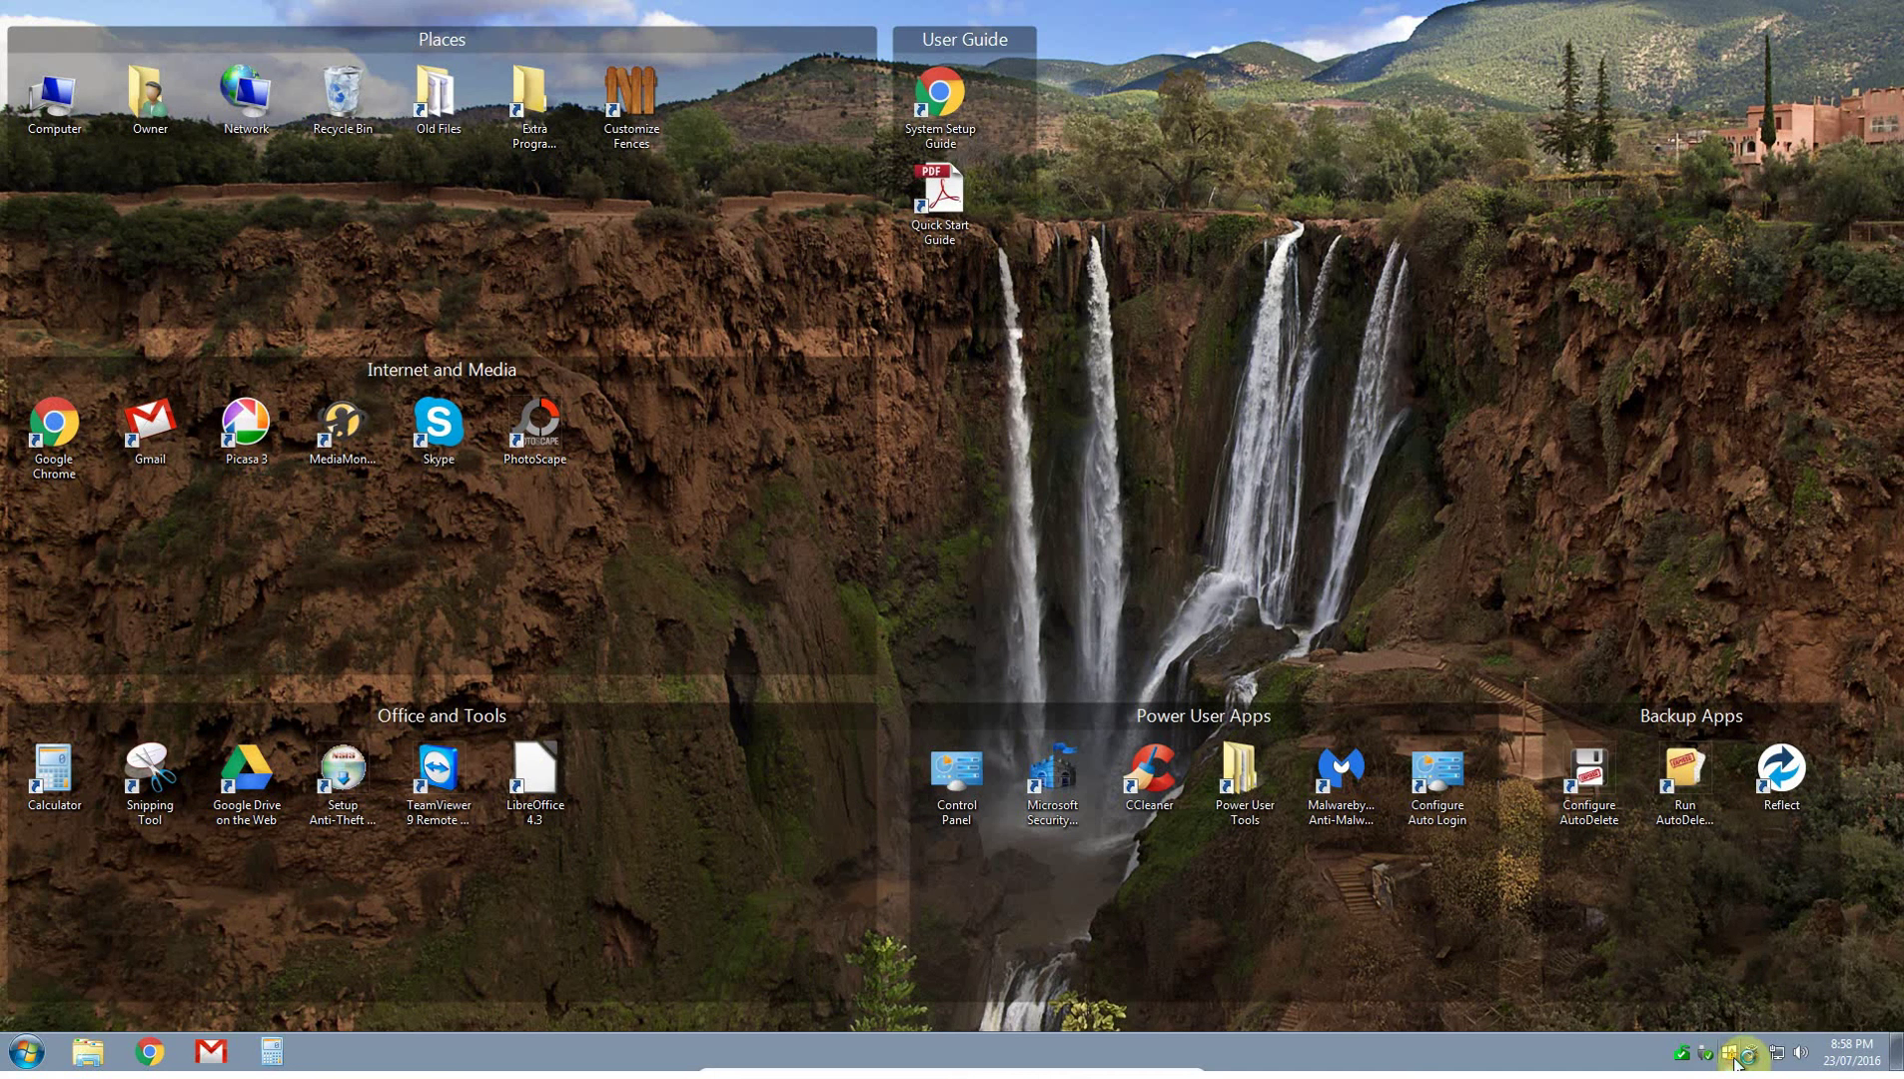